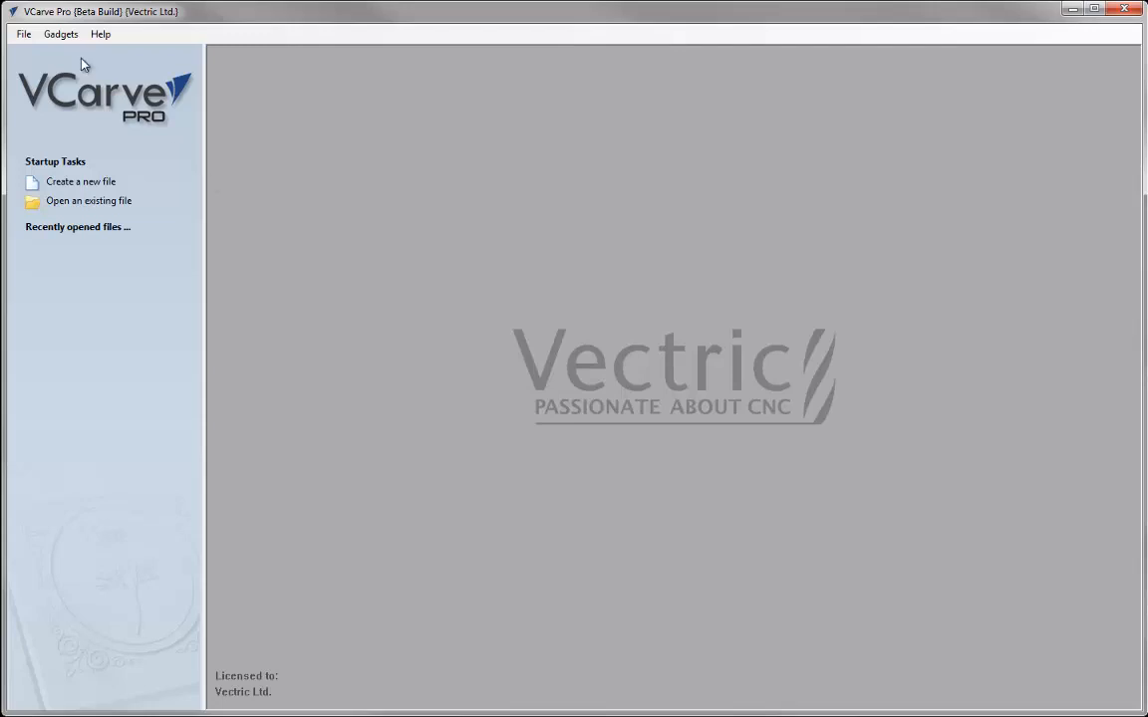
Create a wrapped job for a cylinder 12 inches long and 3 inches in diameter, using a simple cylindrical wrap.
click(61, 34)
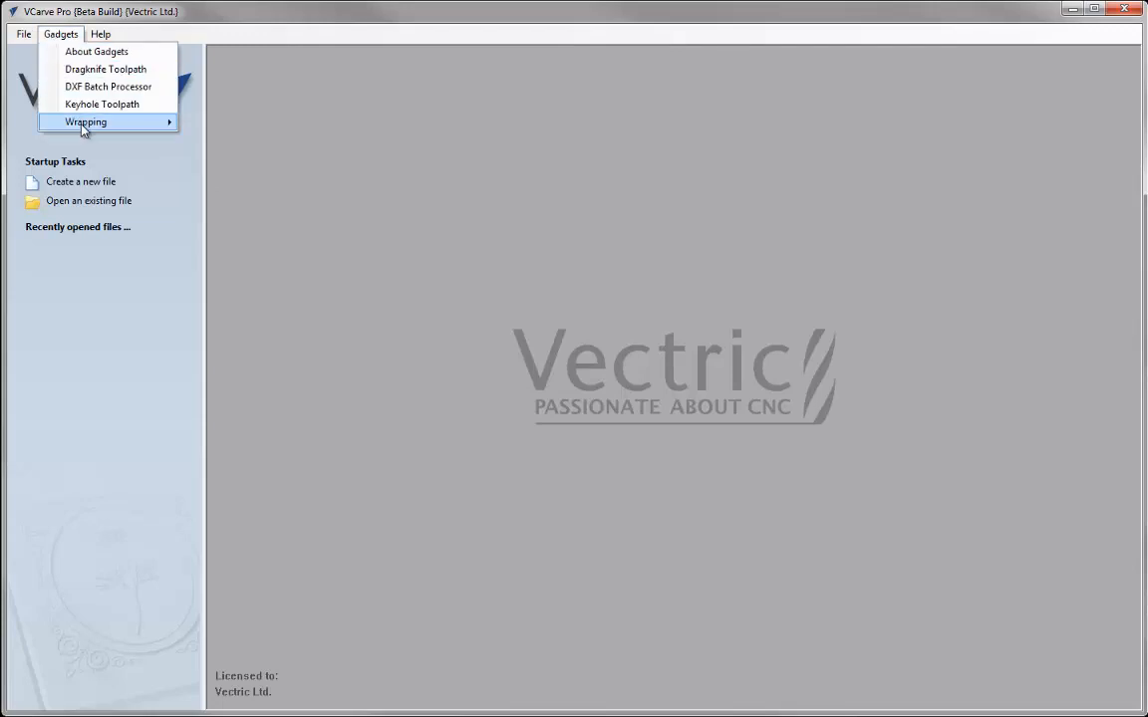
mouse_move(82, 128)
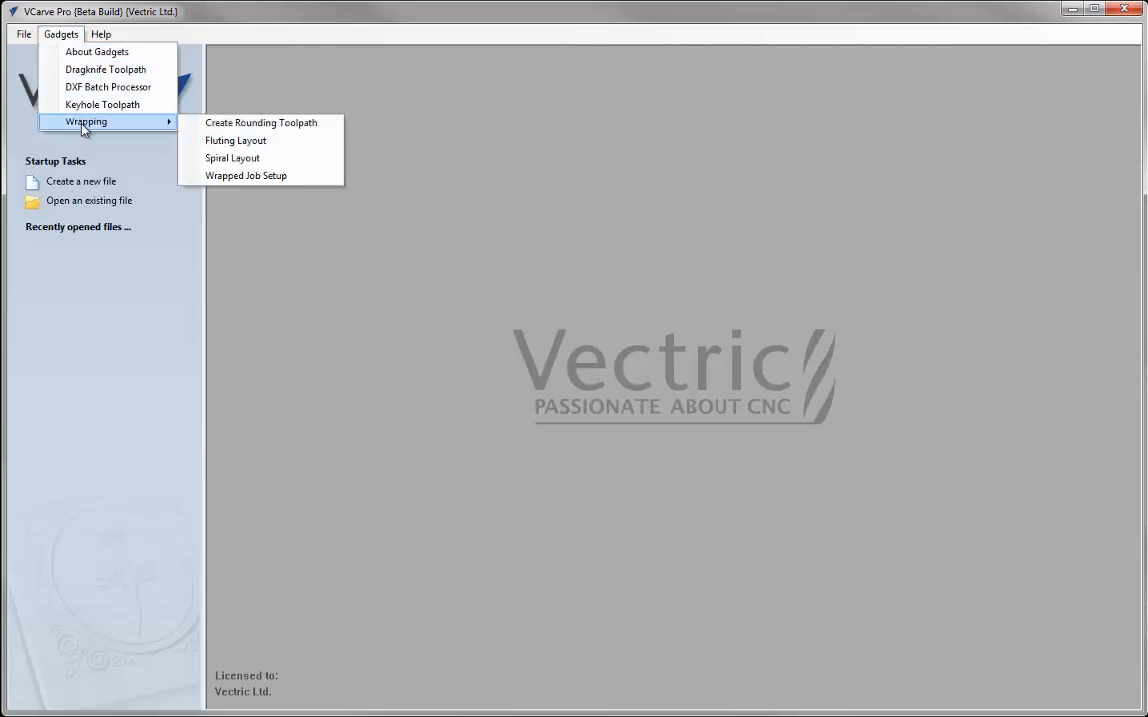
click(299, 176)
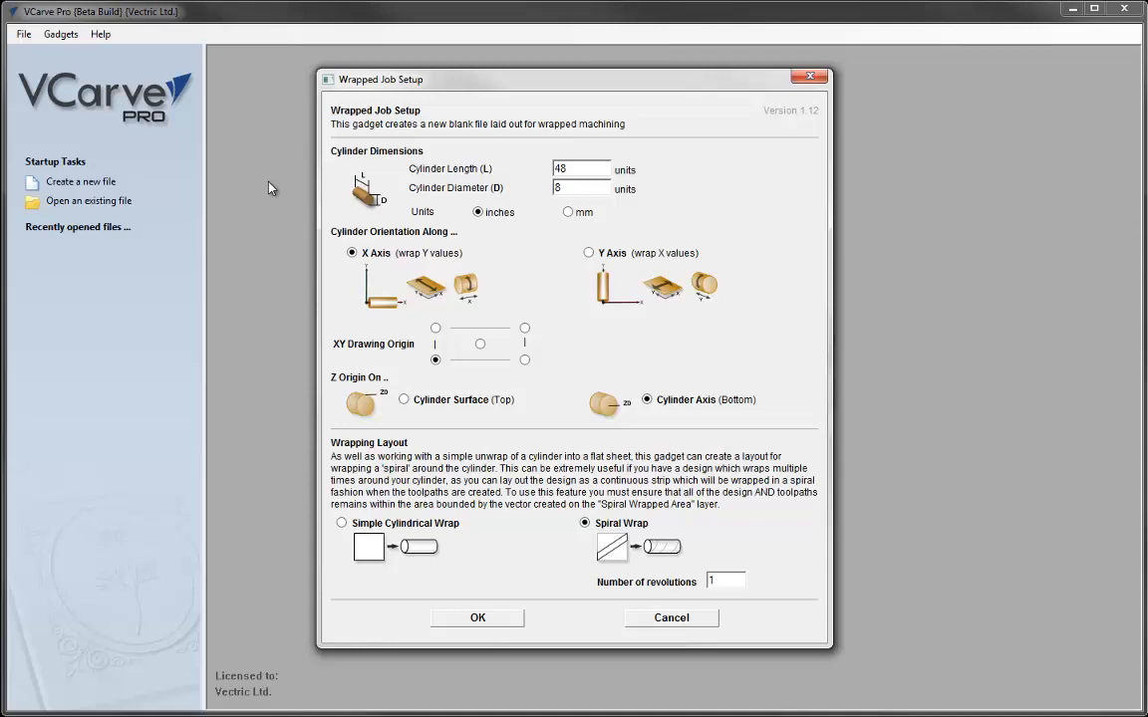
double_click(590, 168)
text(12)
key(Tab)
text(3)
click(341, 523)
click(477, 618)
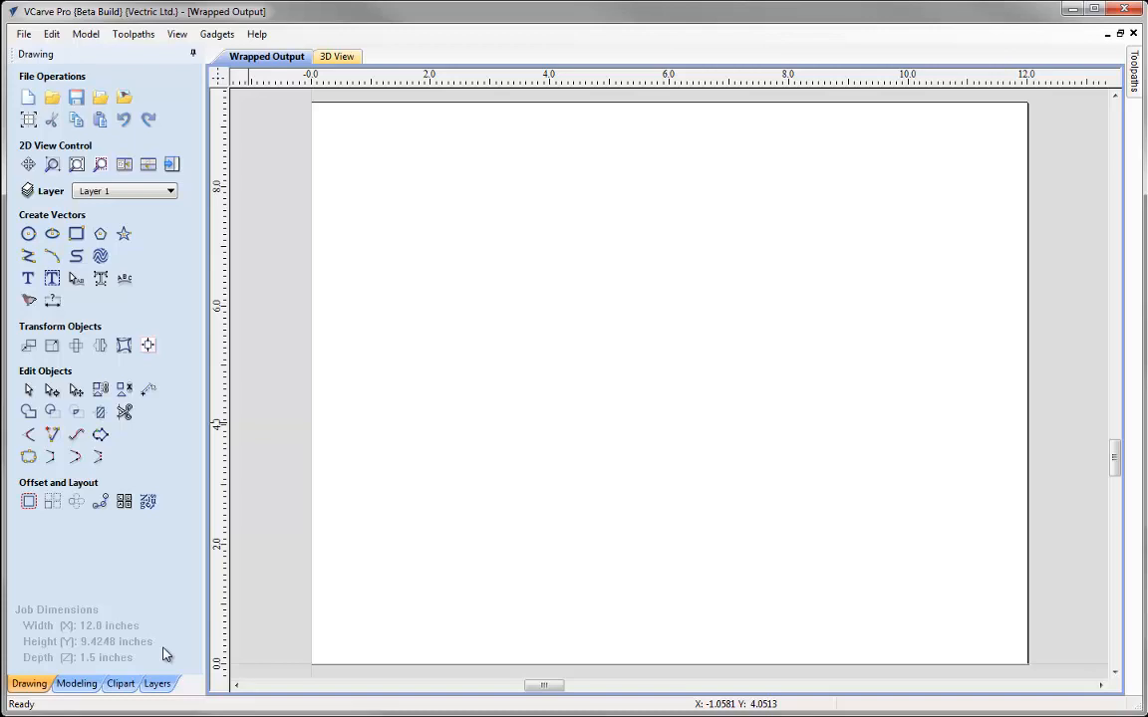
Start an auto layout text with the Arial font and center alignment.
click(52, 279)
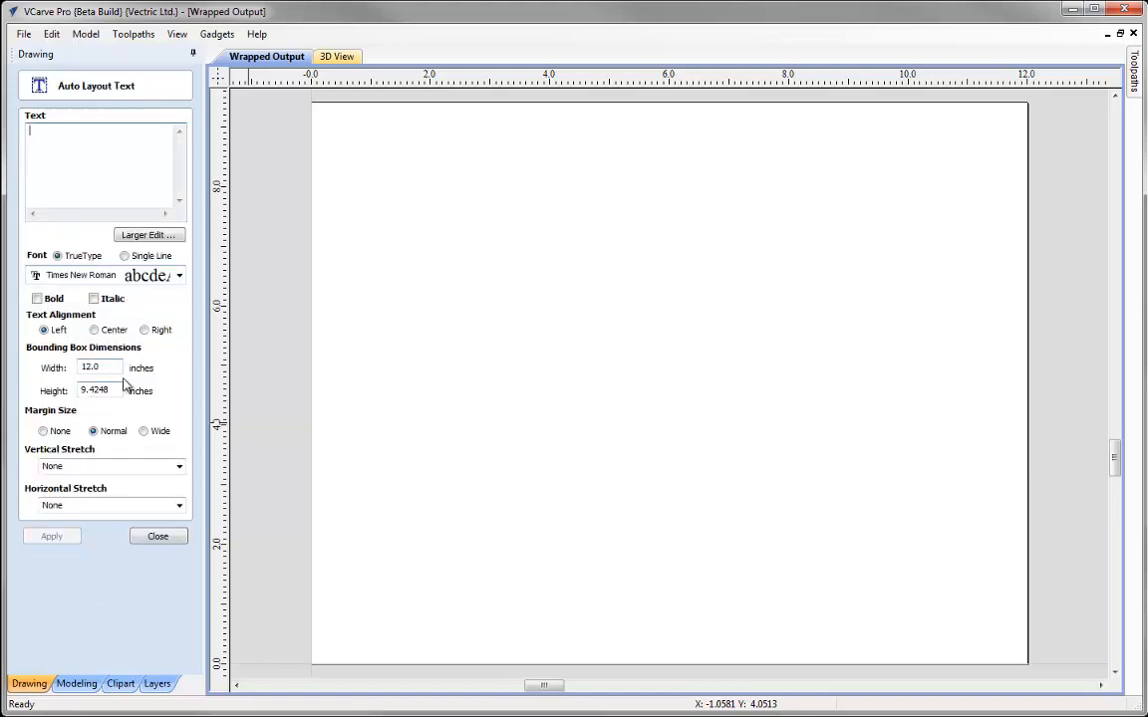
click(179, 276)
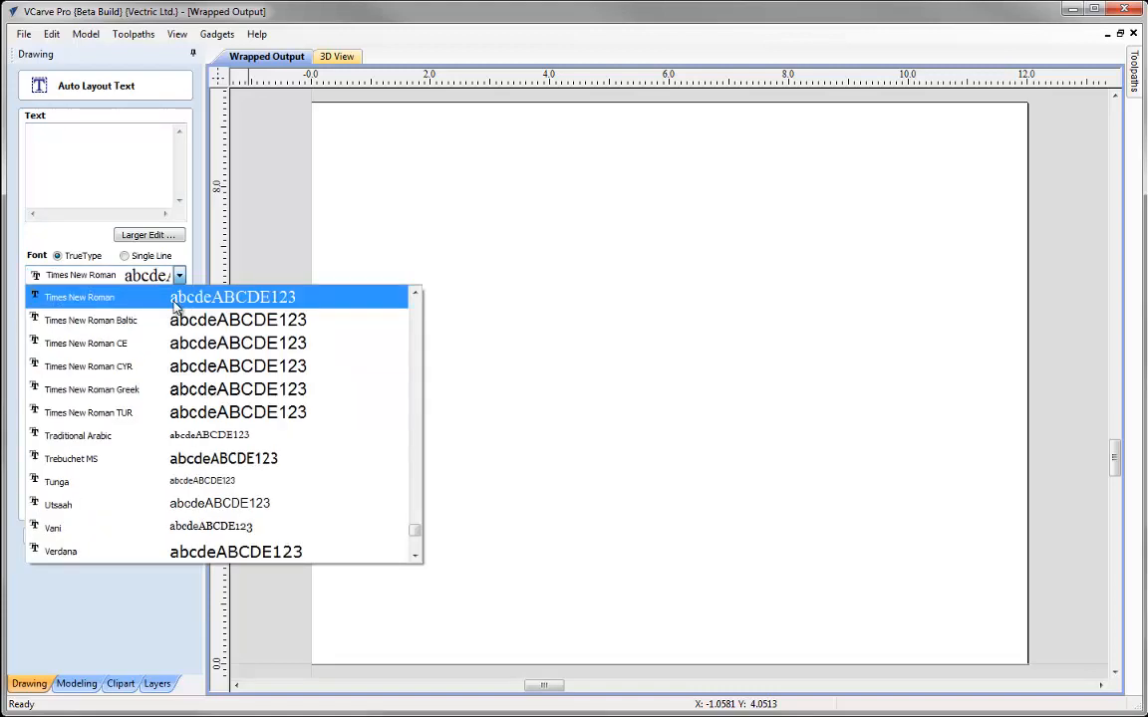
key(a)
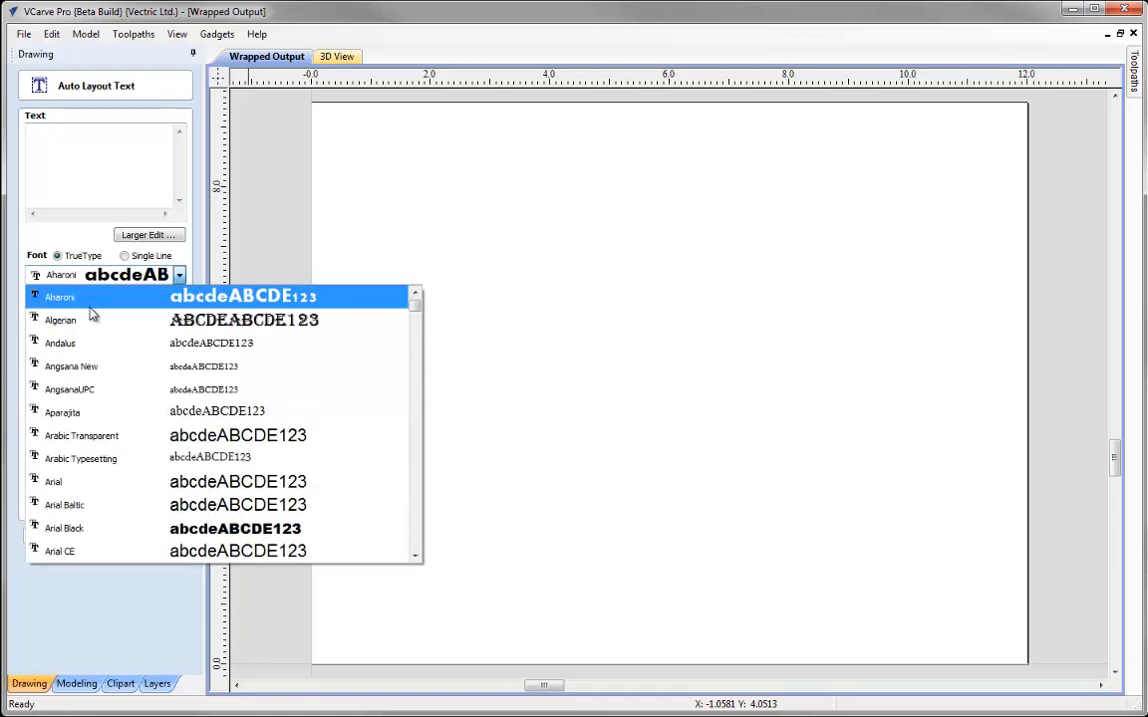
click(86, 487)
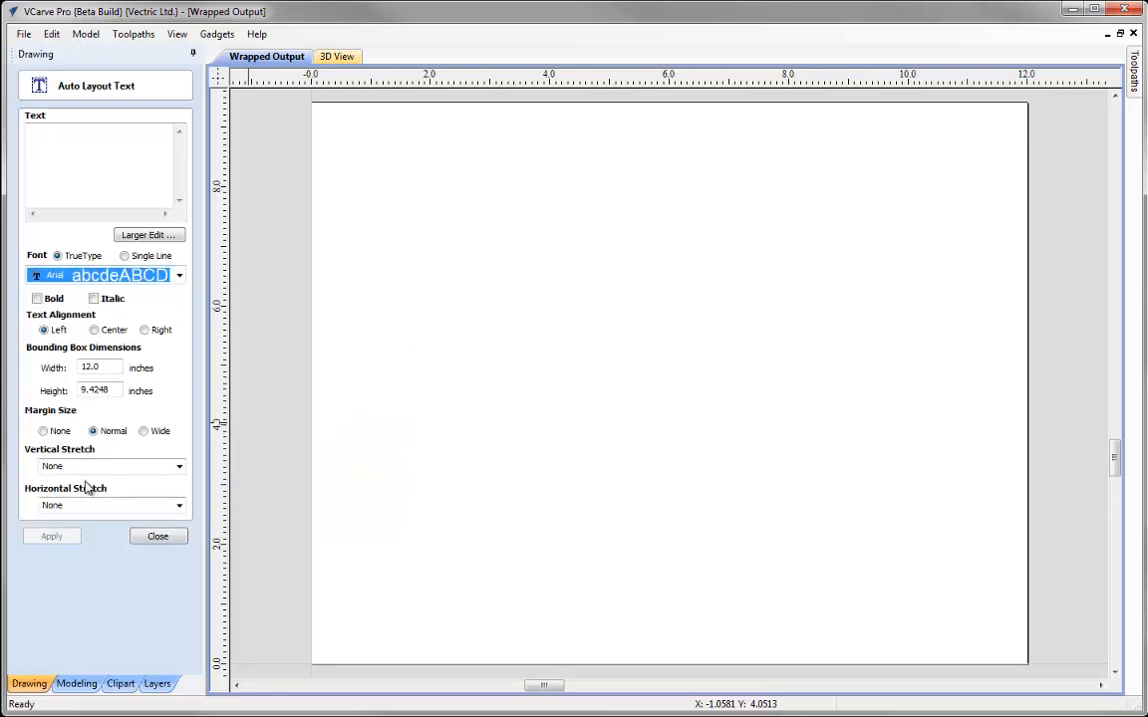
click(95, 330)
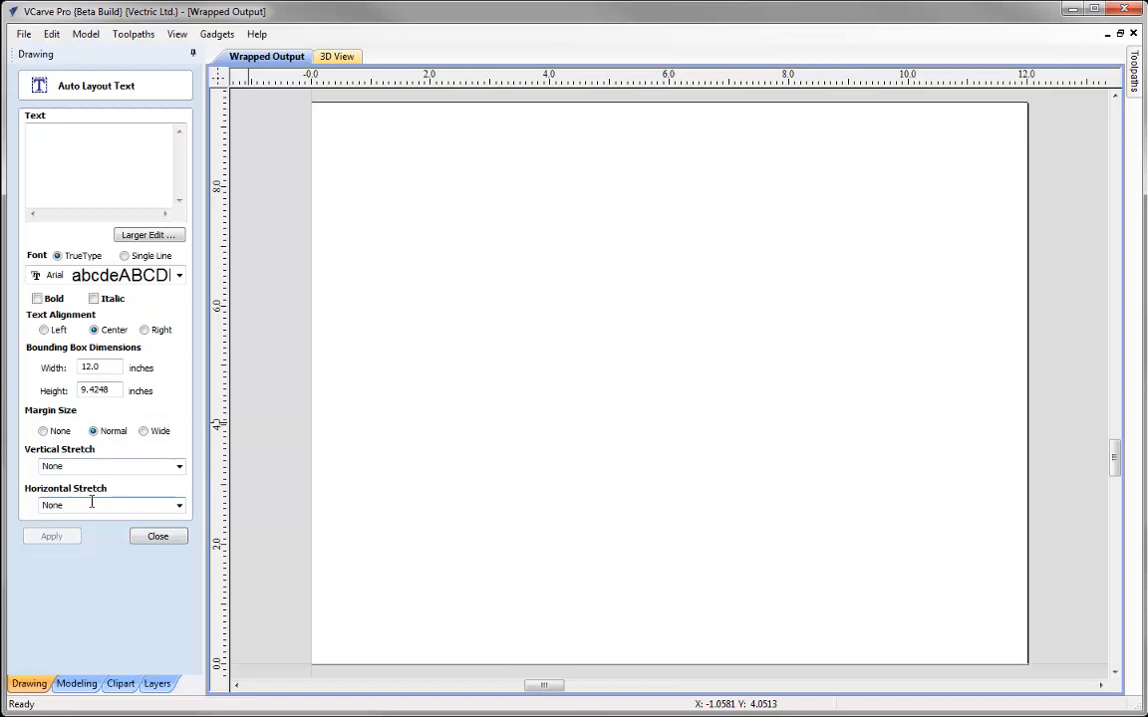
Enter WRAPPED, ROTARY and TEXT on three separate lines and place the text on the job.
click(75, 168)
text(WRAPPED)
key(Return)
text(ROTARY)
key(Return)
text(TEXT)
click(51, 536)
click(158, 536)
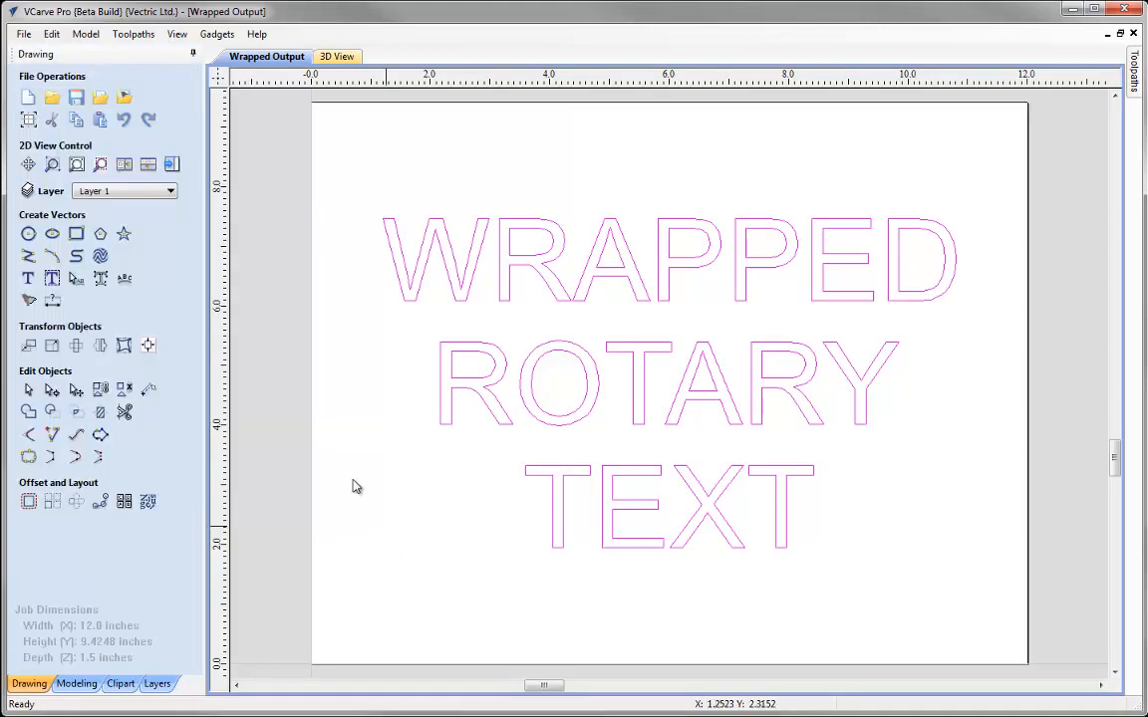
Set the home position's Z height to 1.75 inches in the material setup.
click(172, 165)
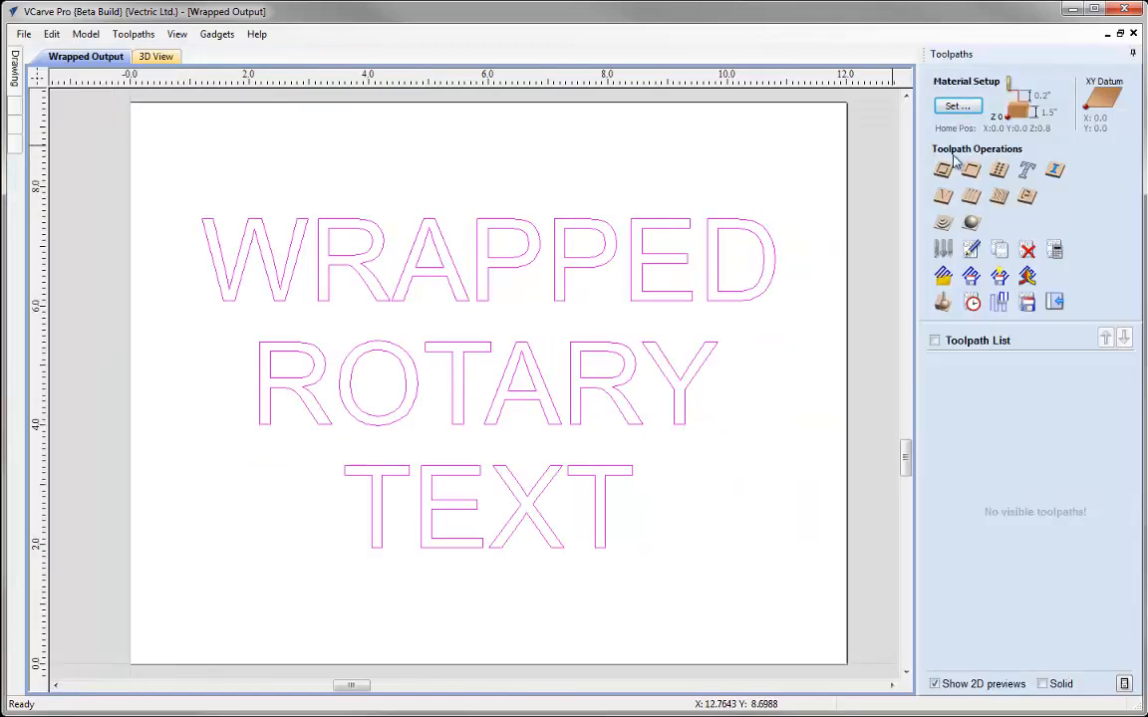
click(956, 106)
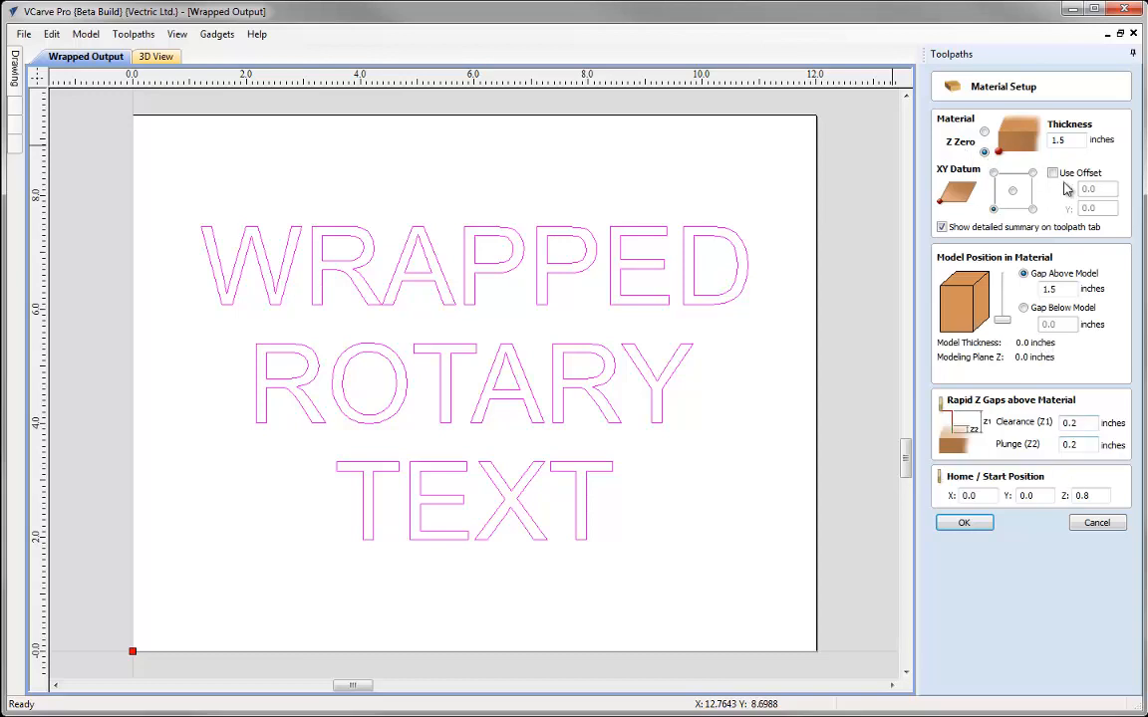
double_click(1079, 495)
text(1.75)
click(964, 524)
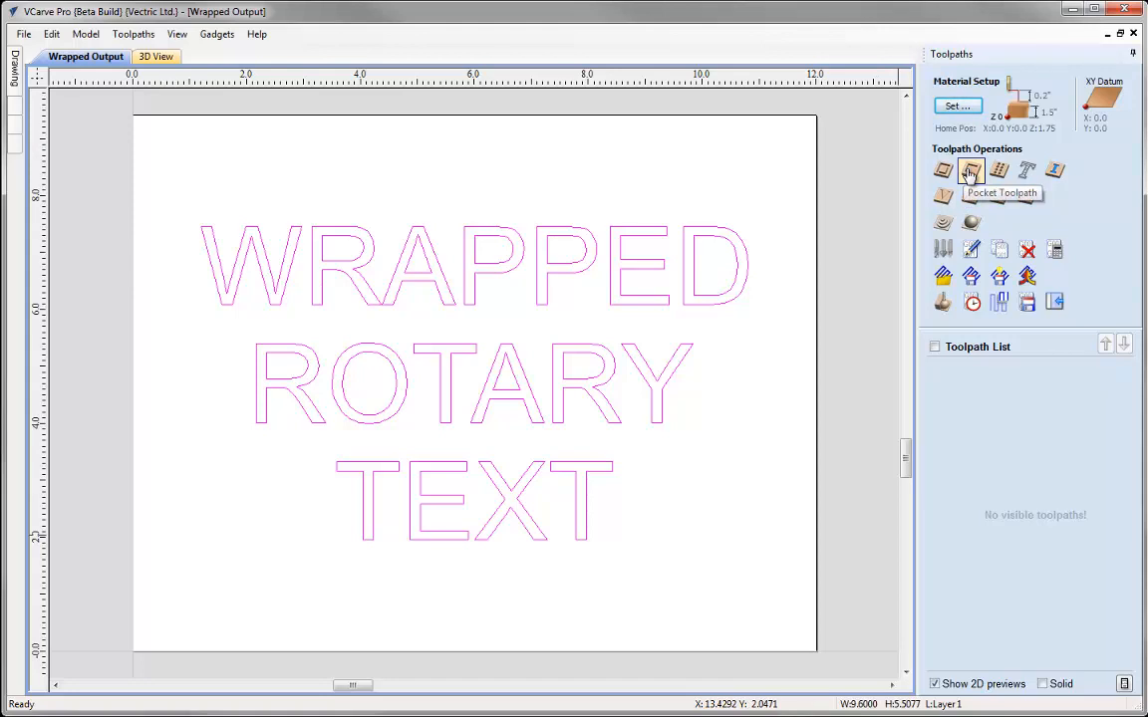
Start a pocket toolpath for the selected text with a cut depth of 0.1 inches.
click(971, 175)
key(Tab)
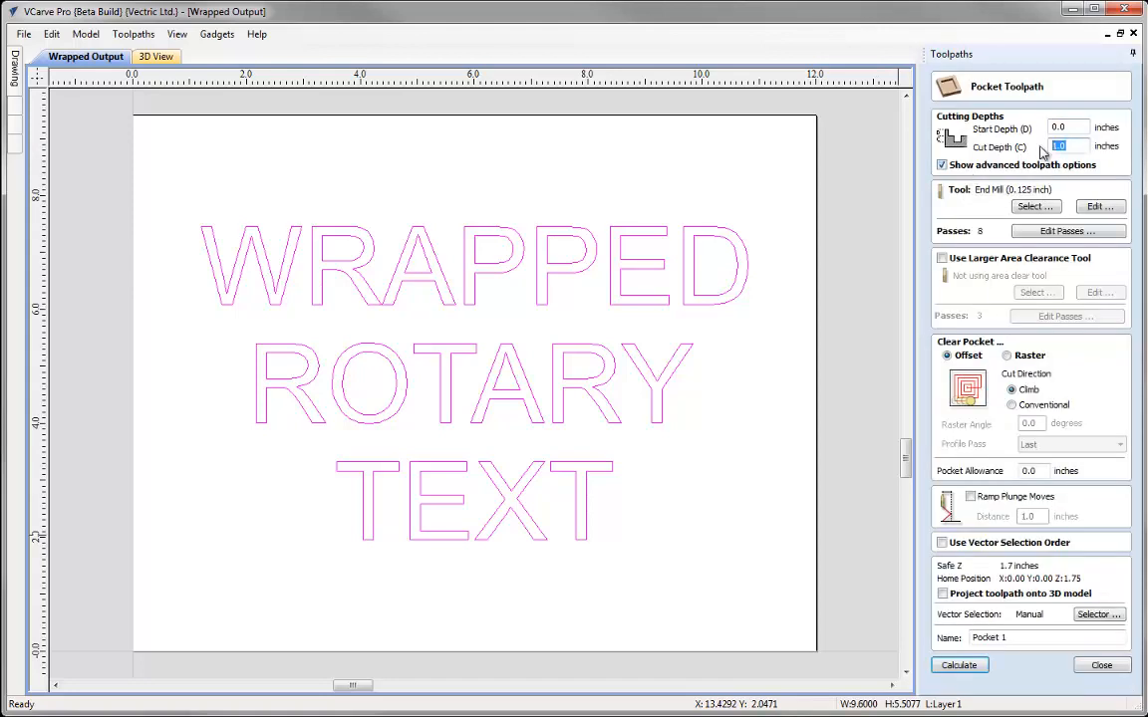
text(0.1)
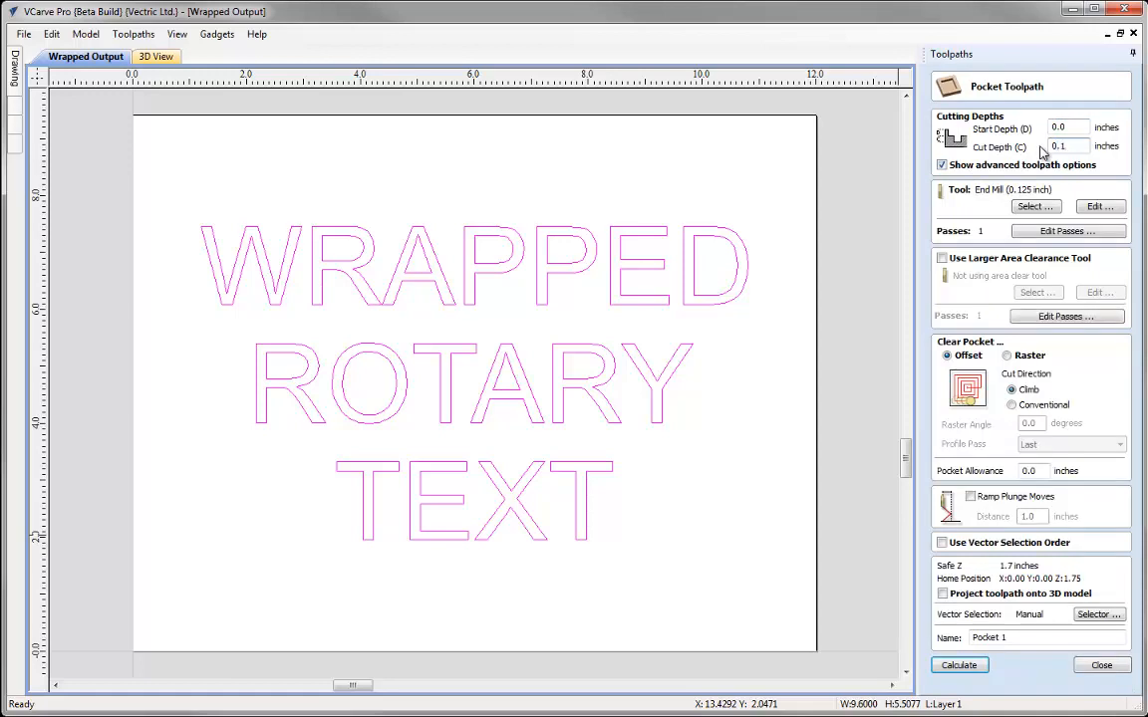
Duplicate the imperial End Mill (0.25 inch) in the tool database for the pocket's cutter.
click(1034, 207)
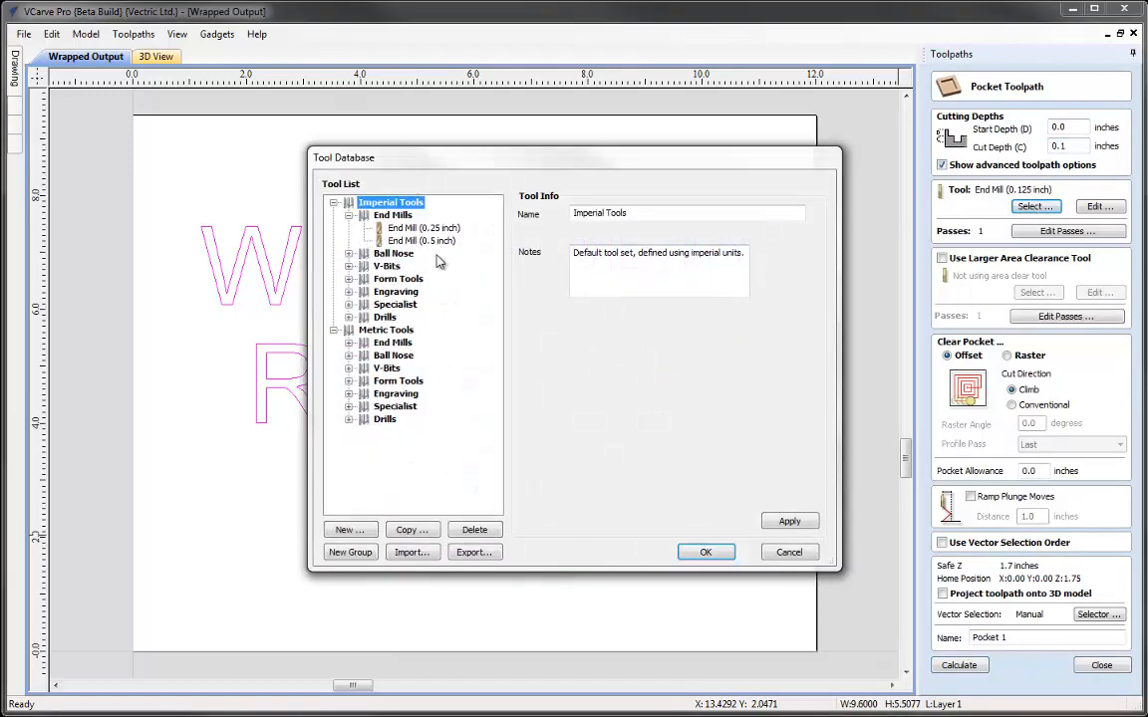
click(418, 228)
click(411, 530)
click(380, 228)
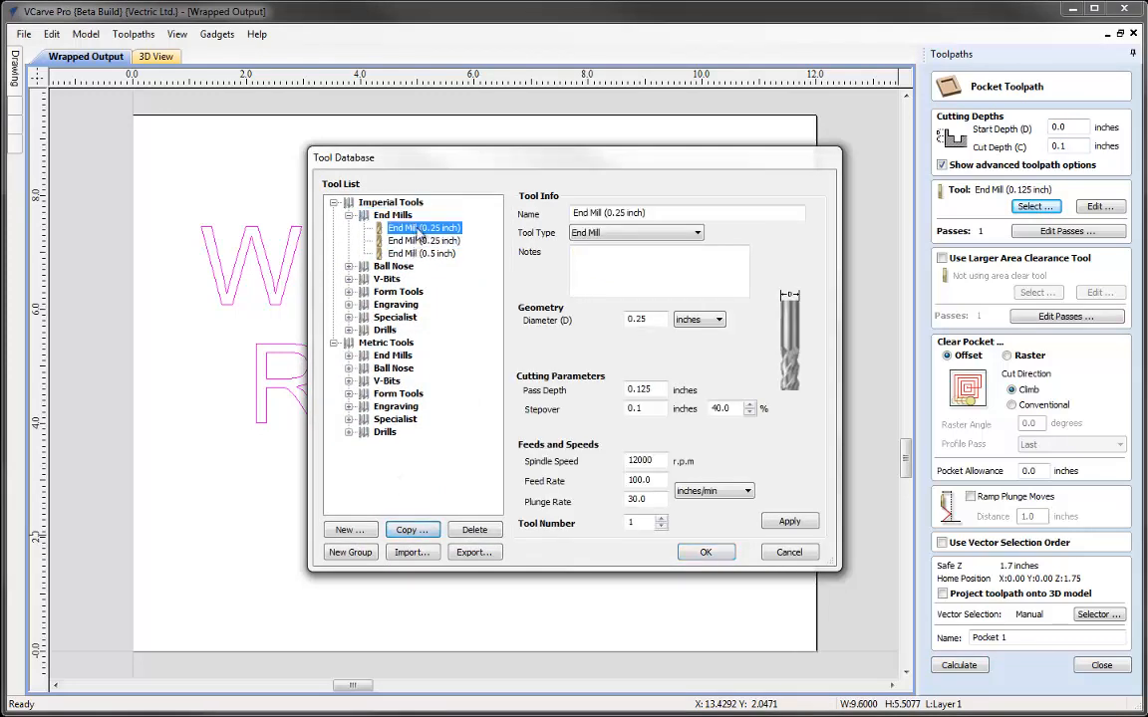
Rename the copied tool End Mill (0.125 inch), set its diameter to 0.125 inches and use it for the pocket.
click(615, 215)
text(1)
click(635, 318)
text(1)
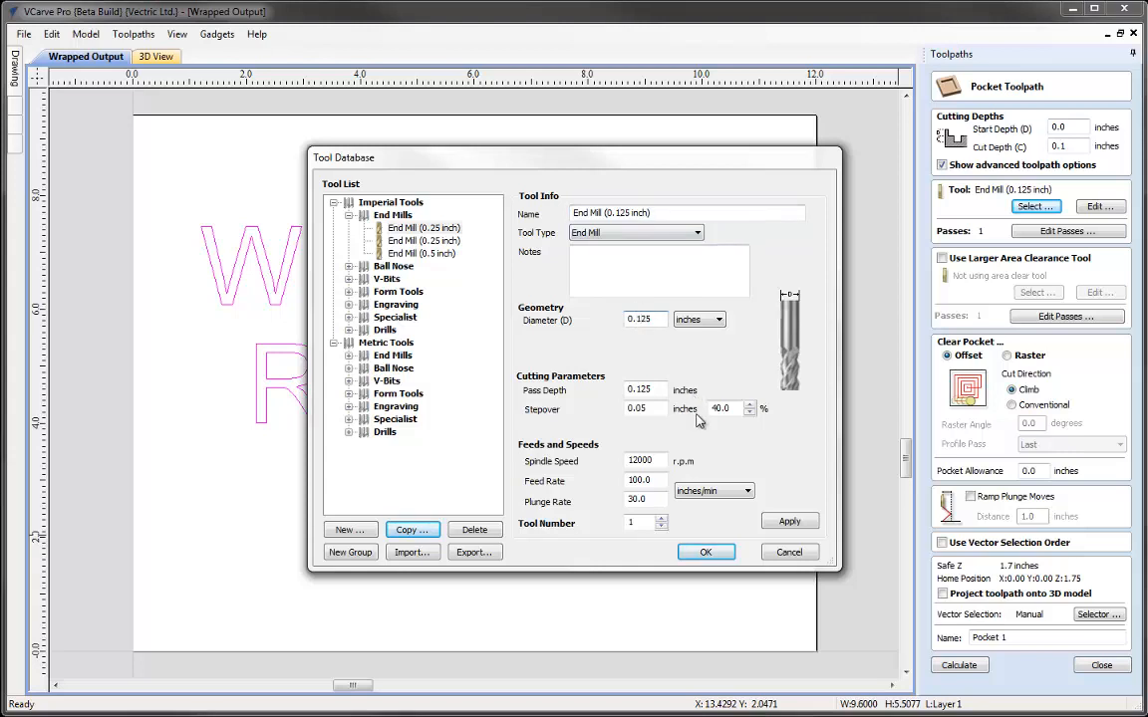
click(785, 521)
click(706, 553)
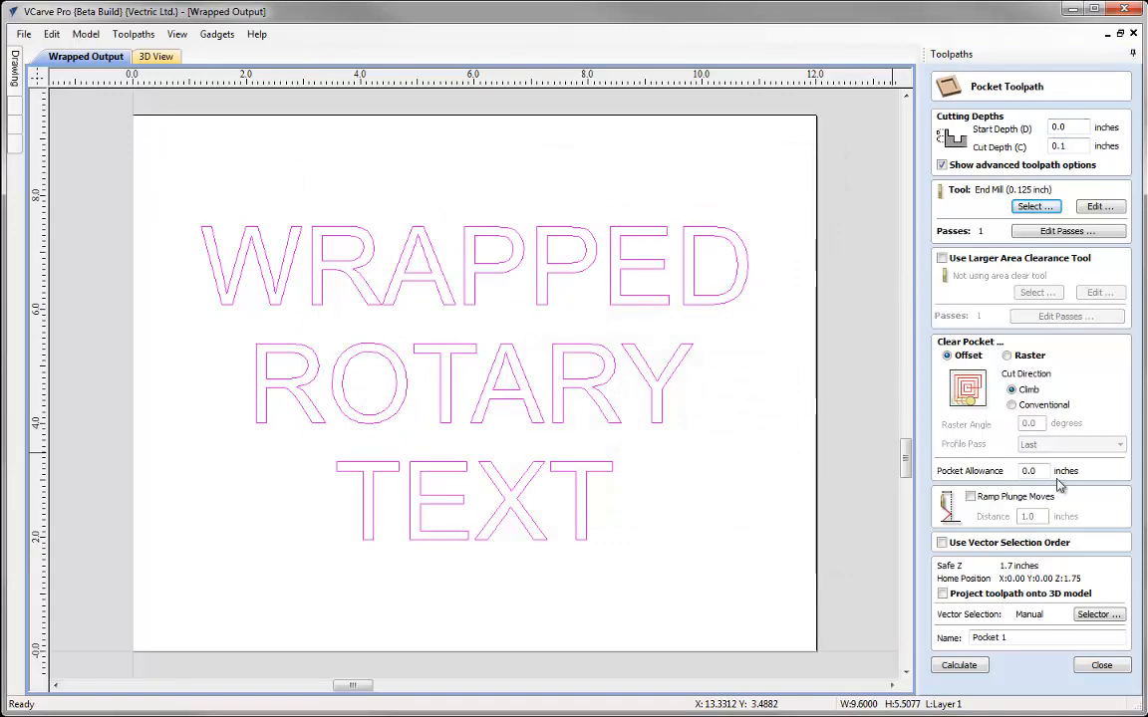
Calculate the Pocket 1 toolpath and preview its machining on the 3D material block.
click(959, 668)
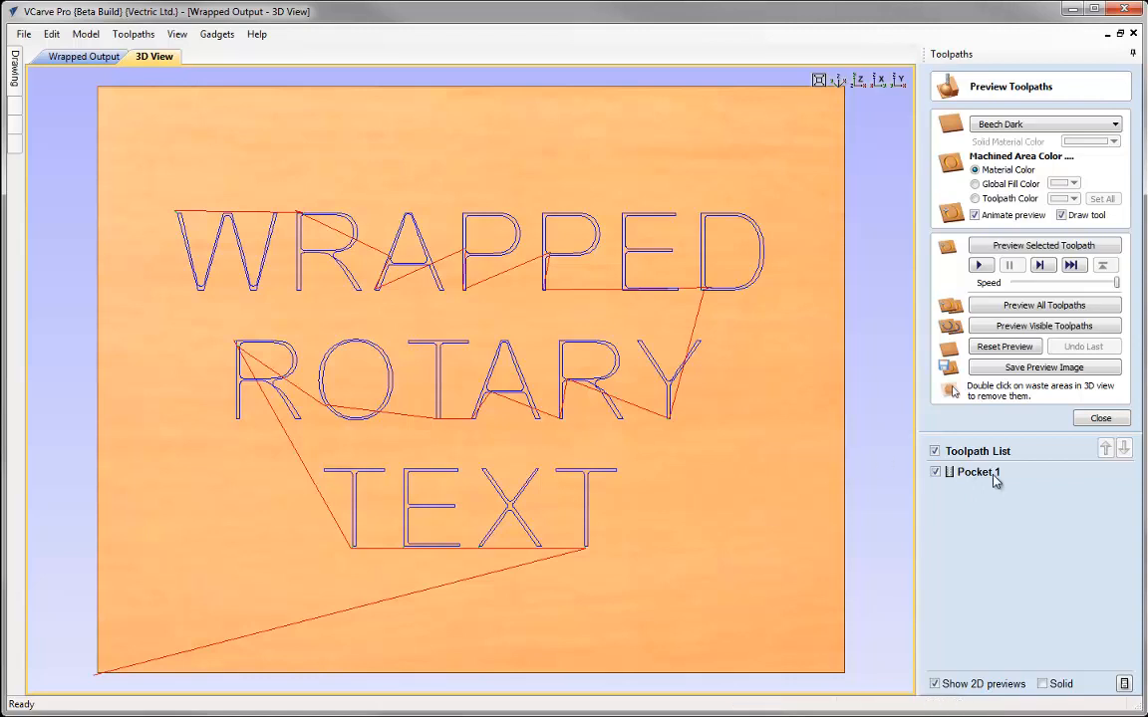
drag(456, 502, 546, 497)
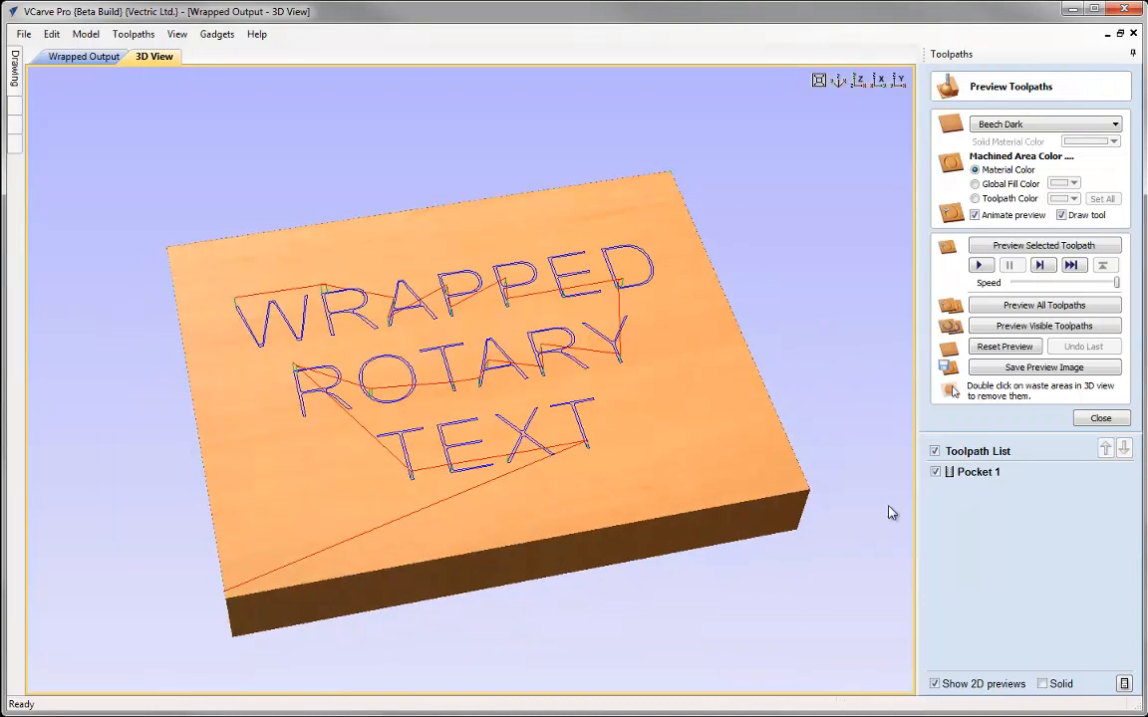
click(1023, 248)
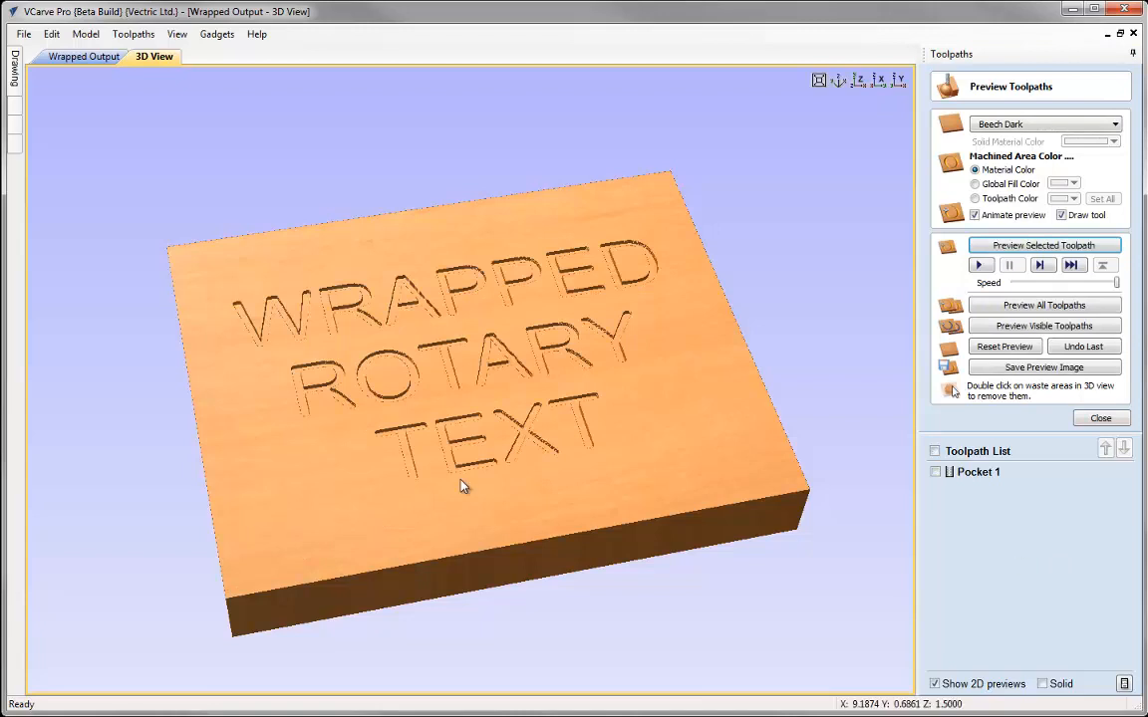
drag(463, 409, 513, 393)
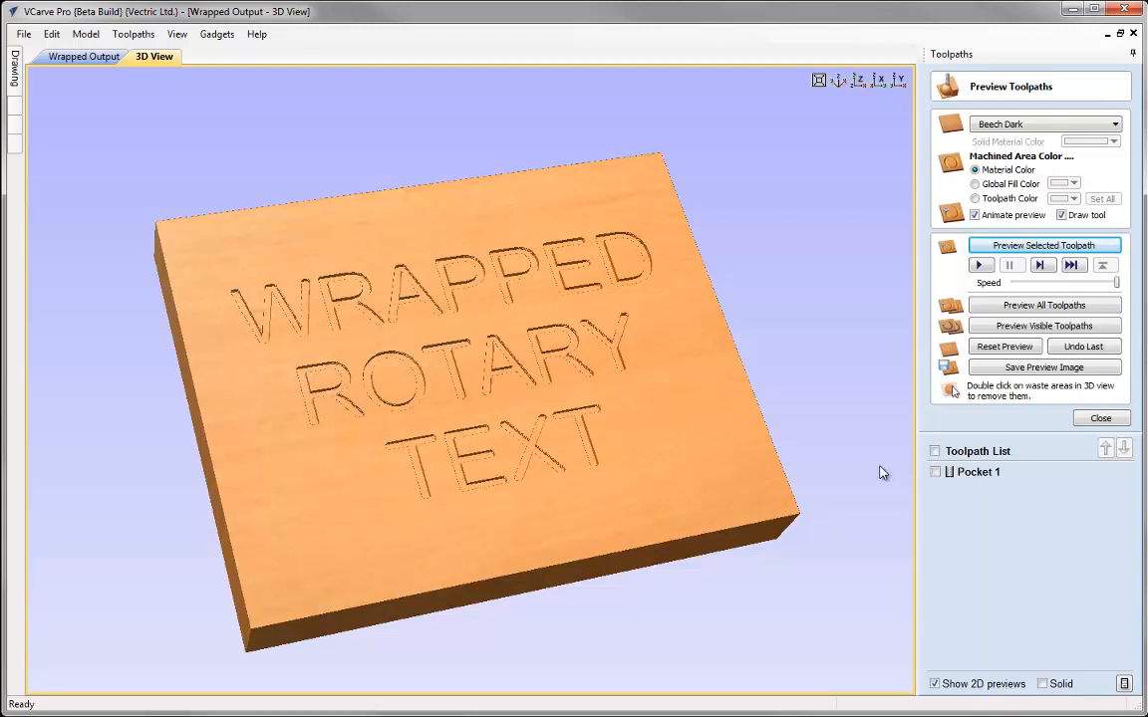
Reset and close the machining preview, and display the Pocket 1 toolpath in the 3D view again.
click(1004, 347)
click(1100, 418)
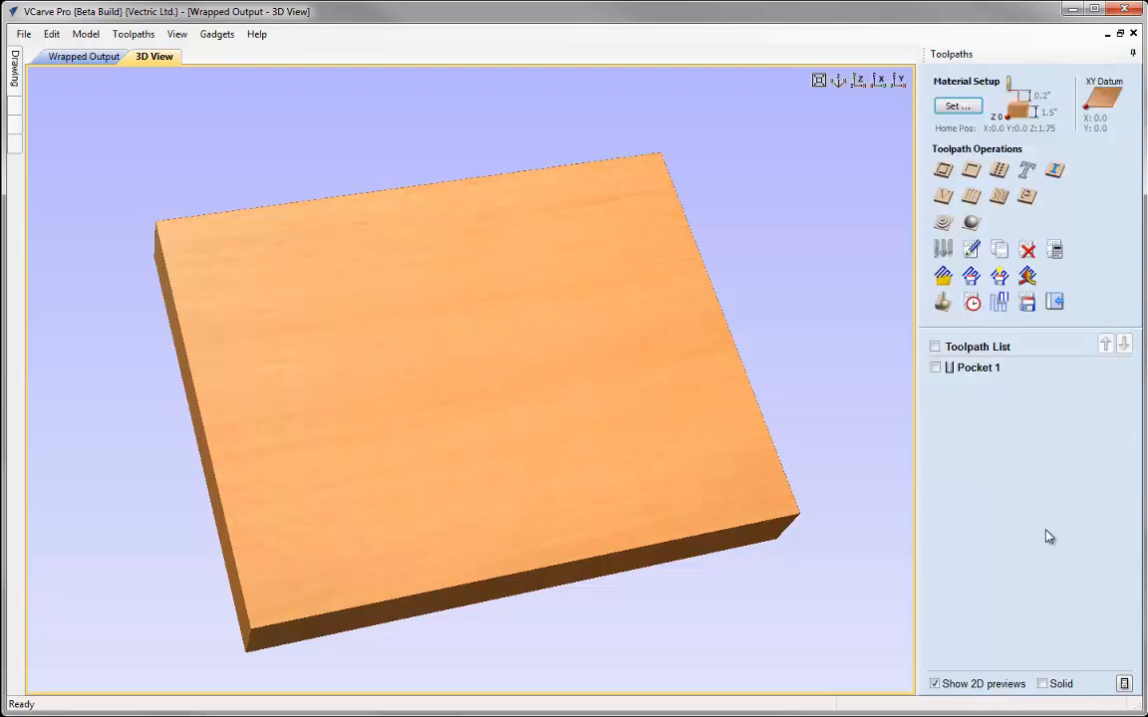
click(934, 367)
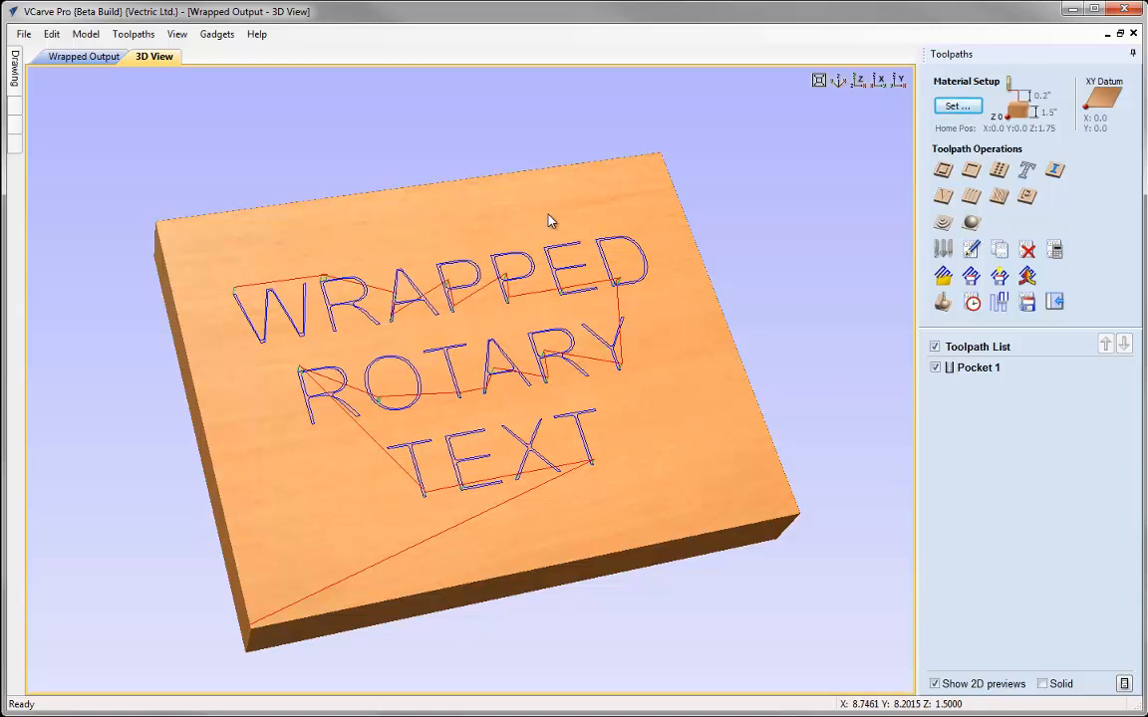
Turn off the color shaded view and draw the toolpath with Y values wrapped around the X axis.
click(179, 36)
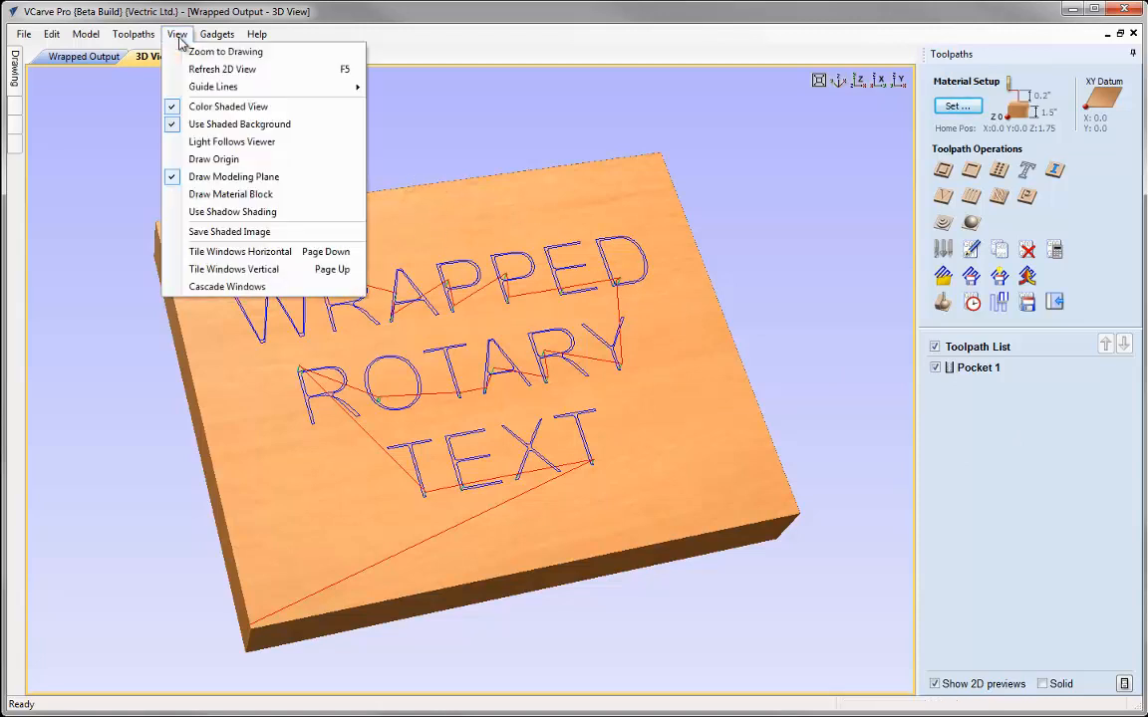
click(177, 106)
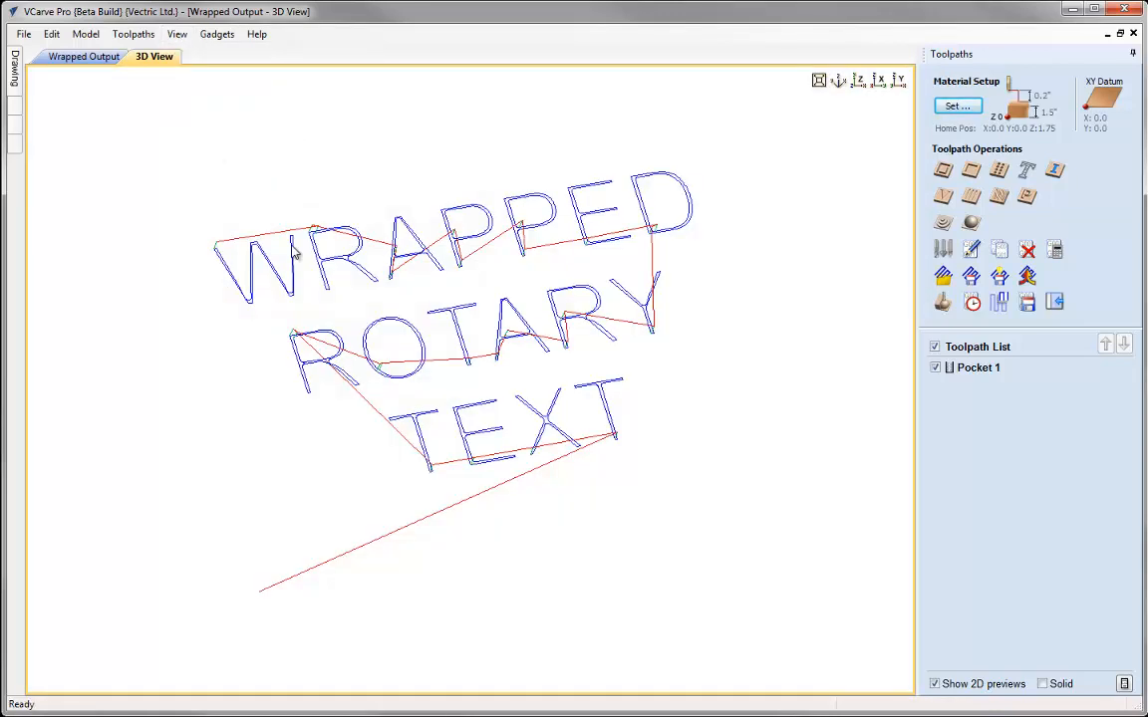
click(133, 34)
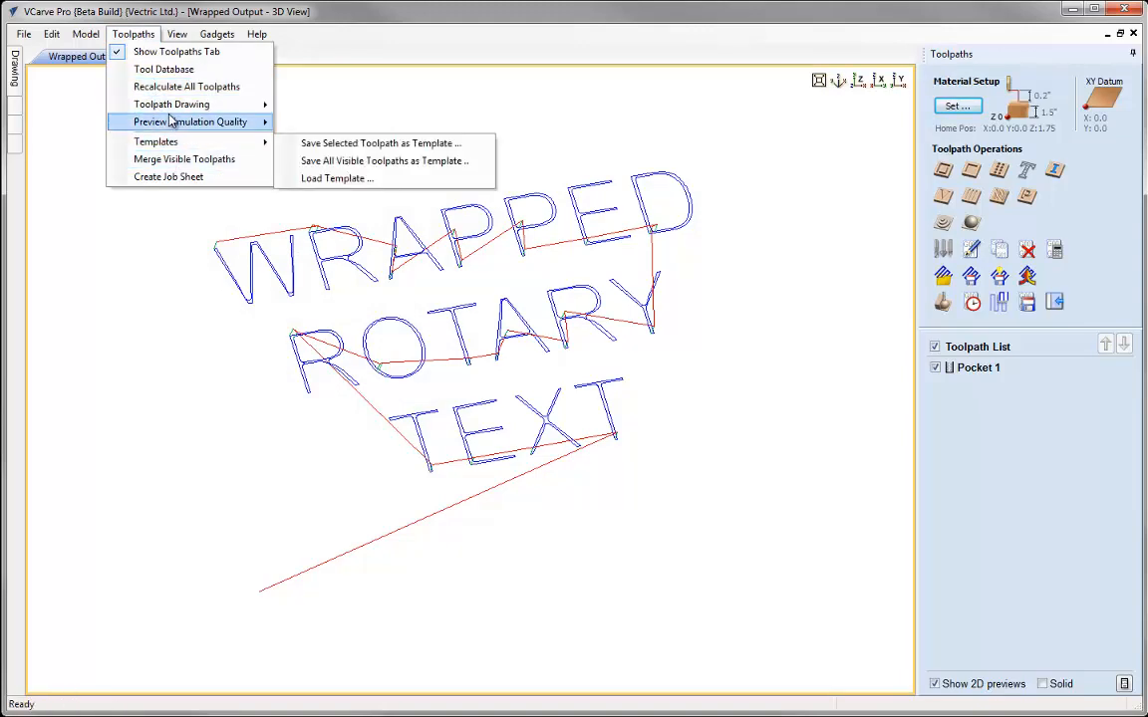
mouse_move(171, 109)
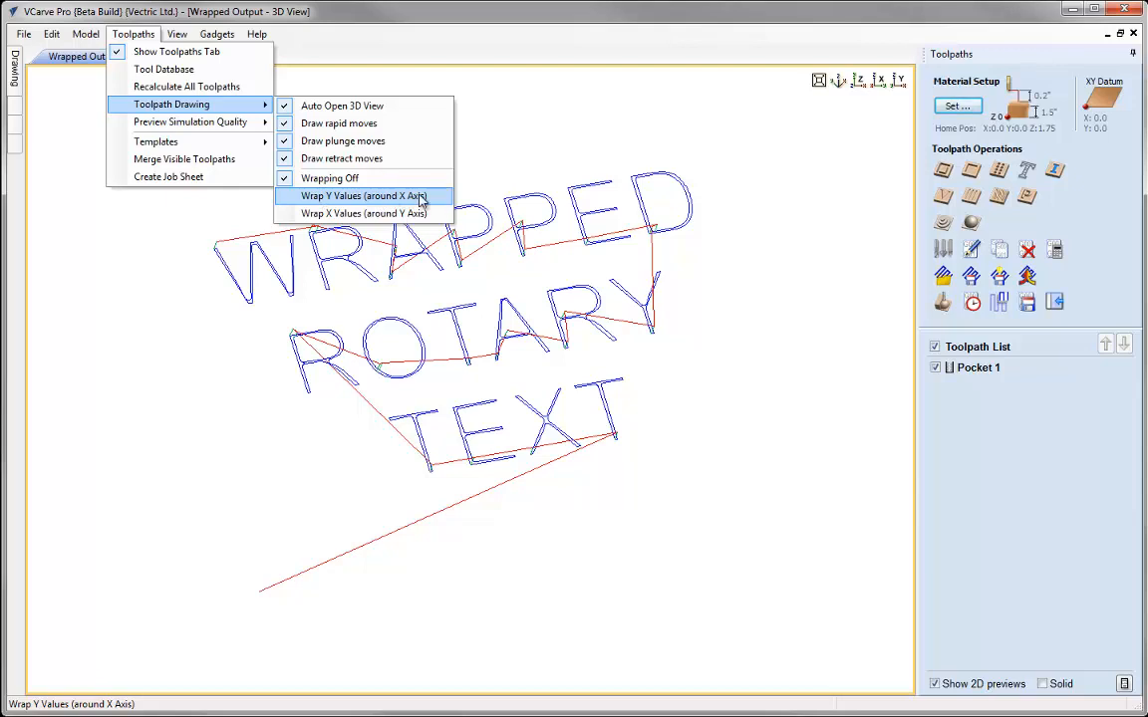
click(345, 199)
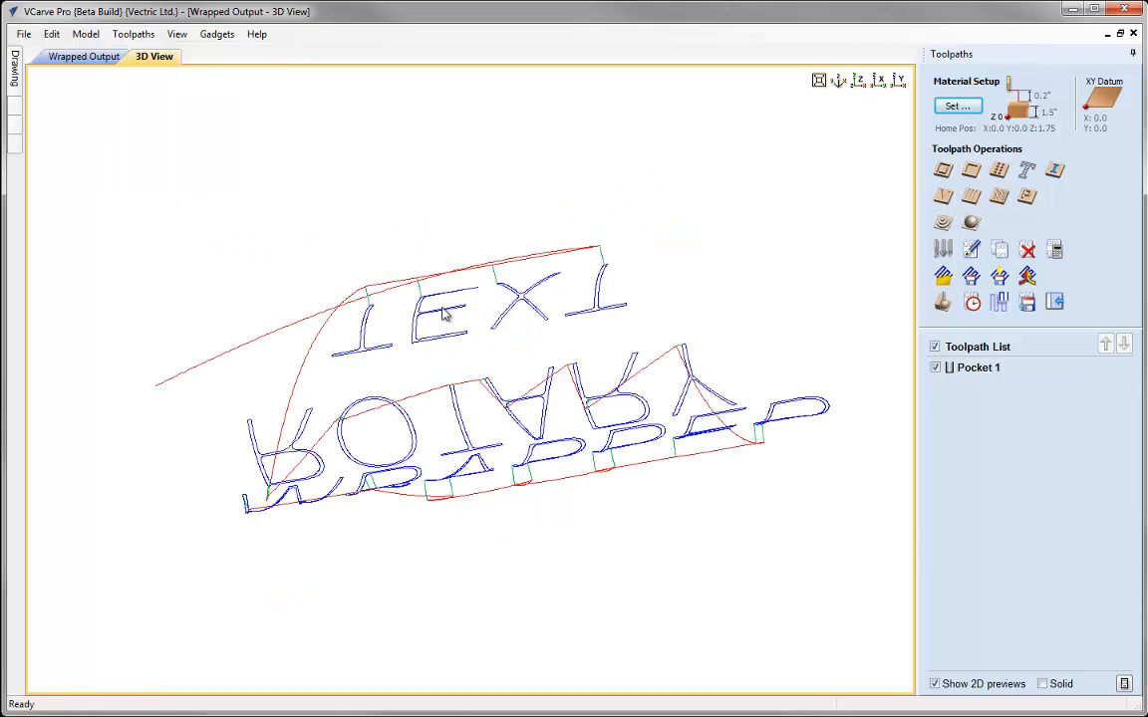
drag(503, 257, 546, 422)
drag(483, 383, 448, 228)
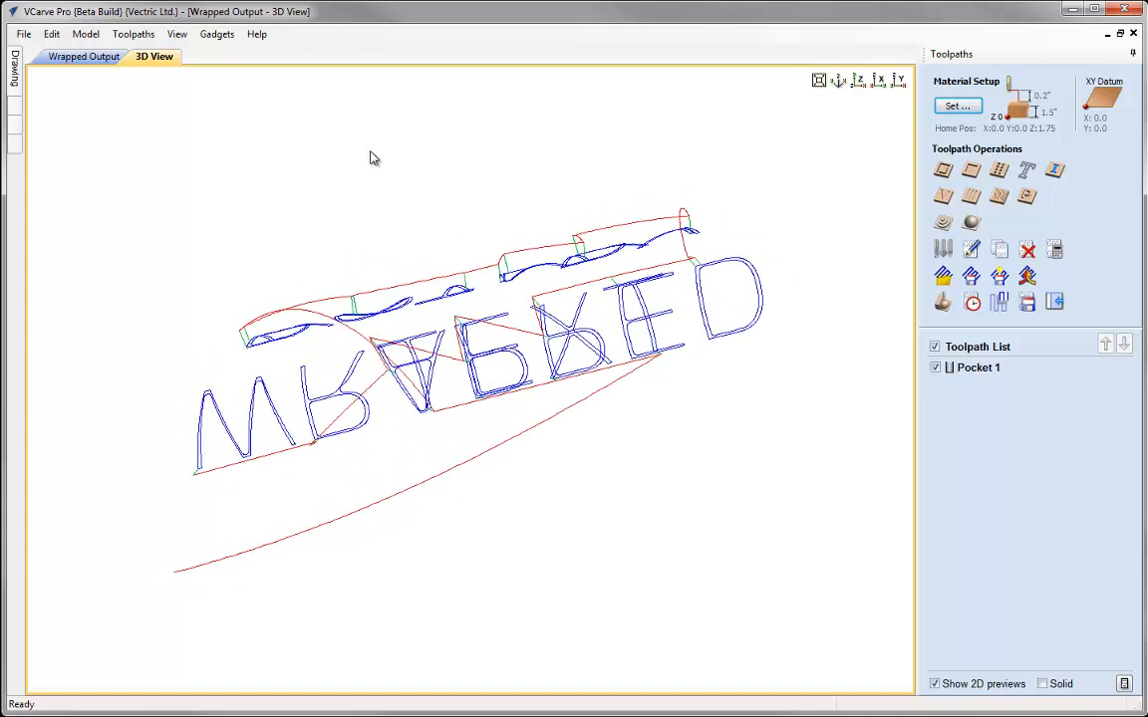
Show the material block around the wrapped toolpath and inspect the cylinder end-on.
click(177, 35)
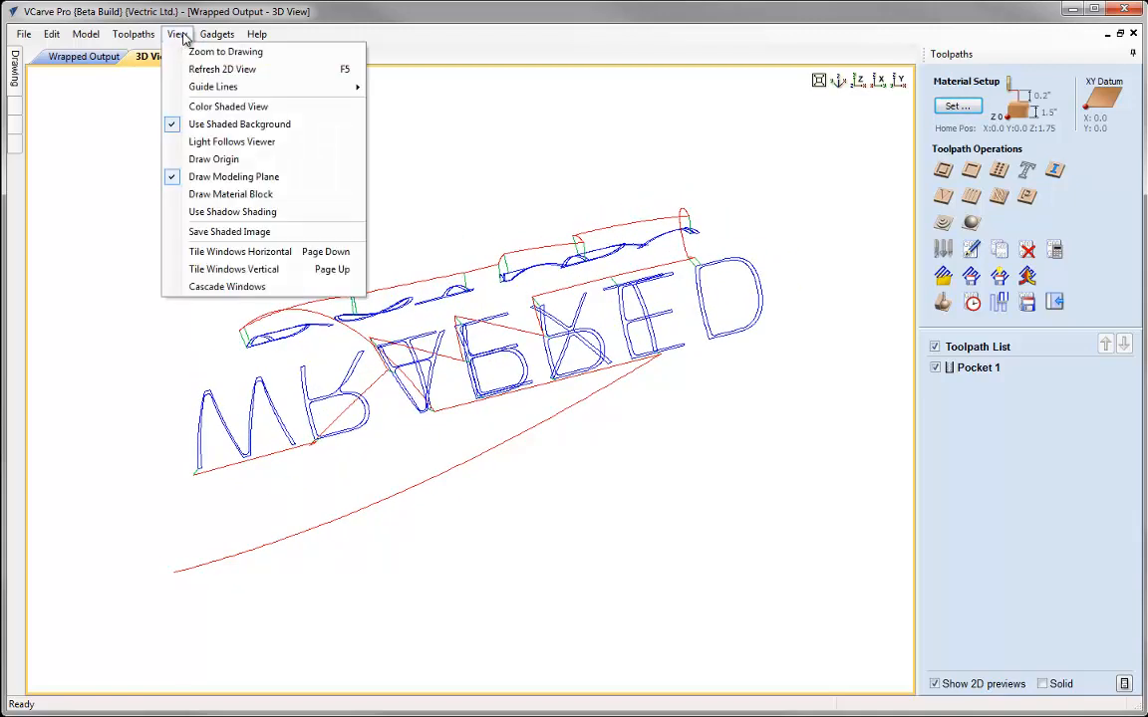
click(231, 194)
drag(399, 414, 722, 352)
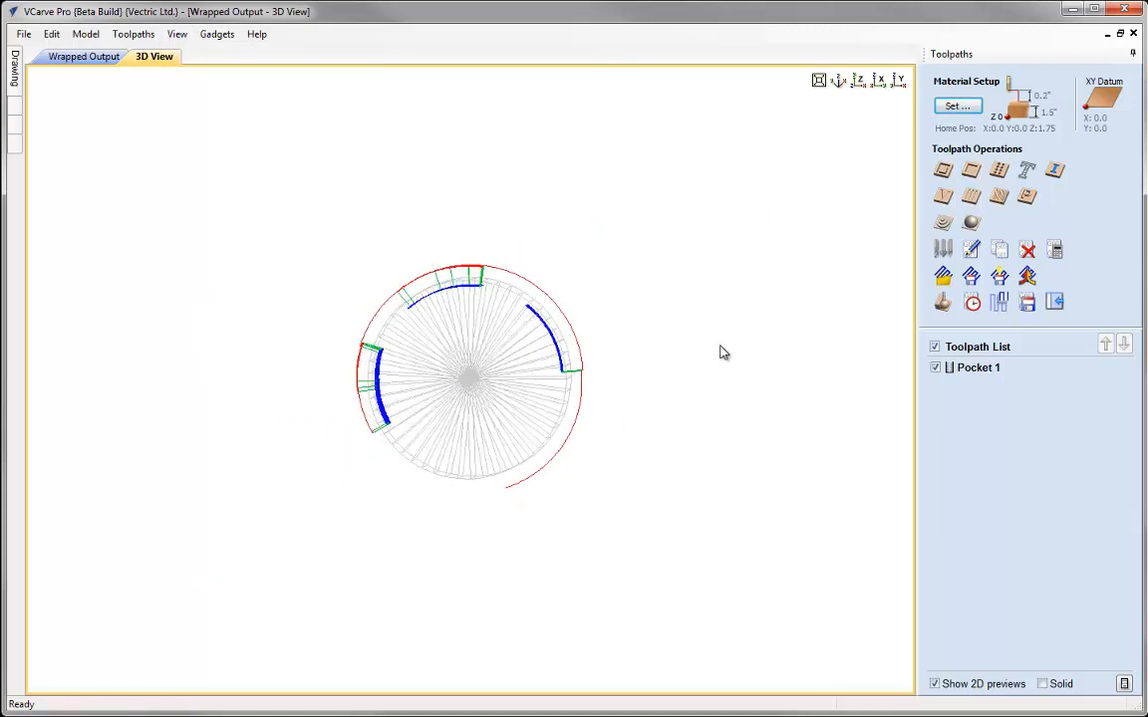
click(818, 79)
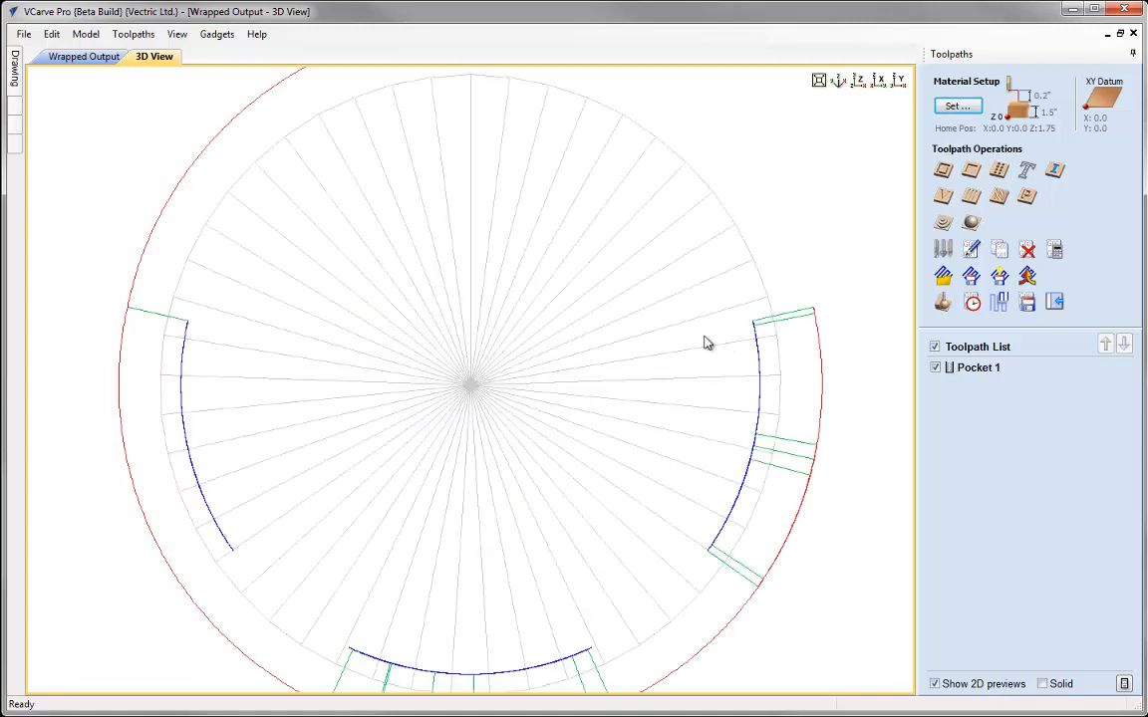
scroll(483, 359, down, 3)
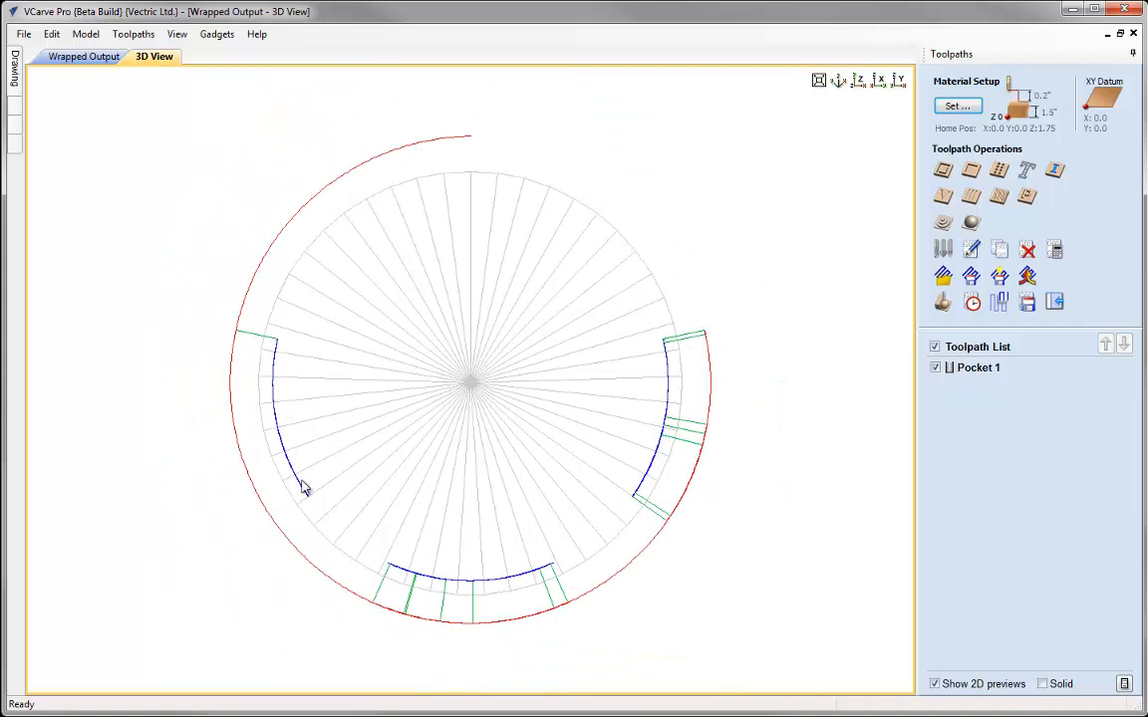
Turn off the drawing of rapid moves and inspect the wrapped pocket toolpath around the cylinder.
drag(543, 408, 627, 224)
click(837, 80)
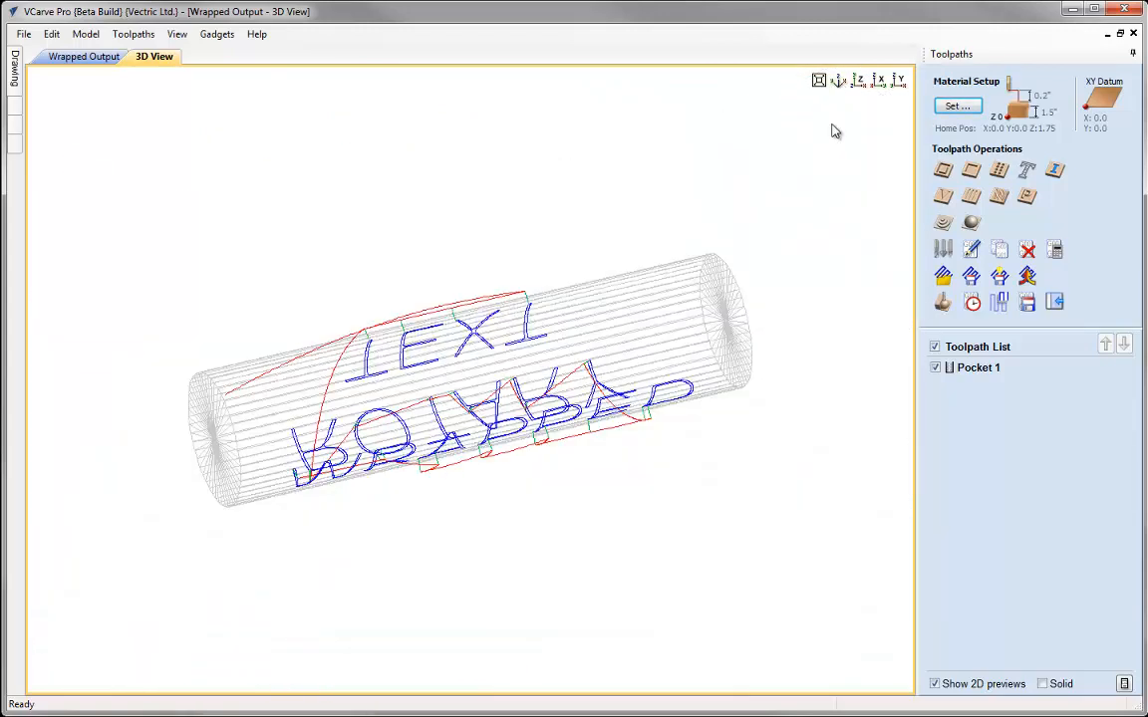
drag(442, 310, 560, 414)
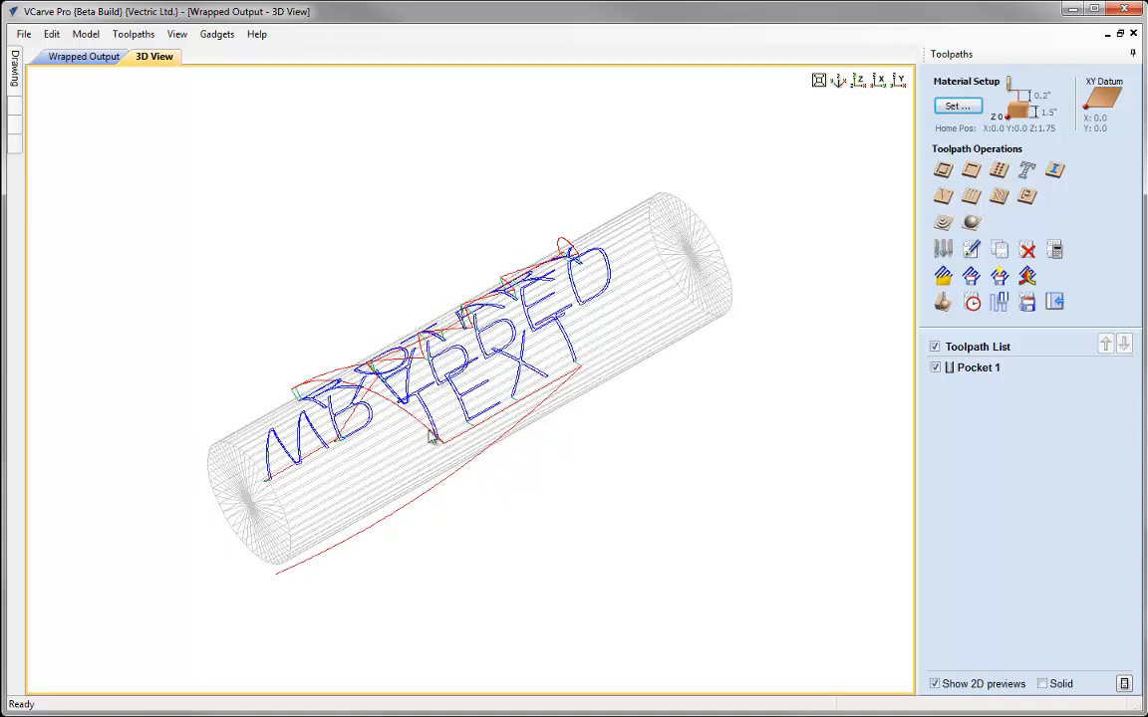
click(178, 34)
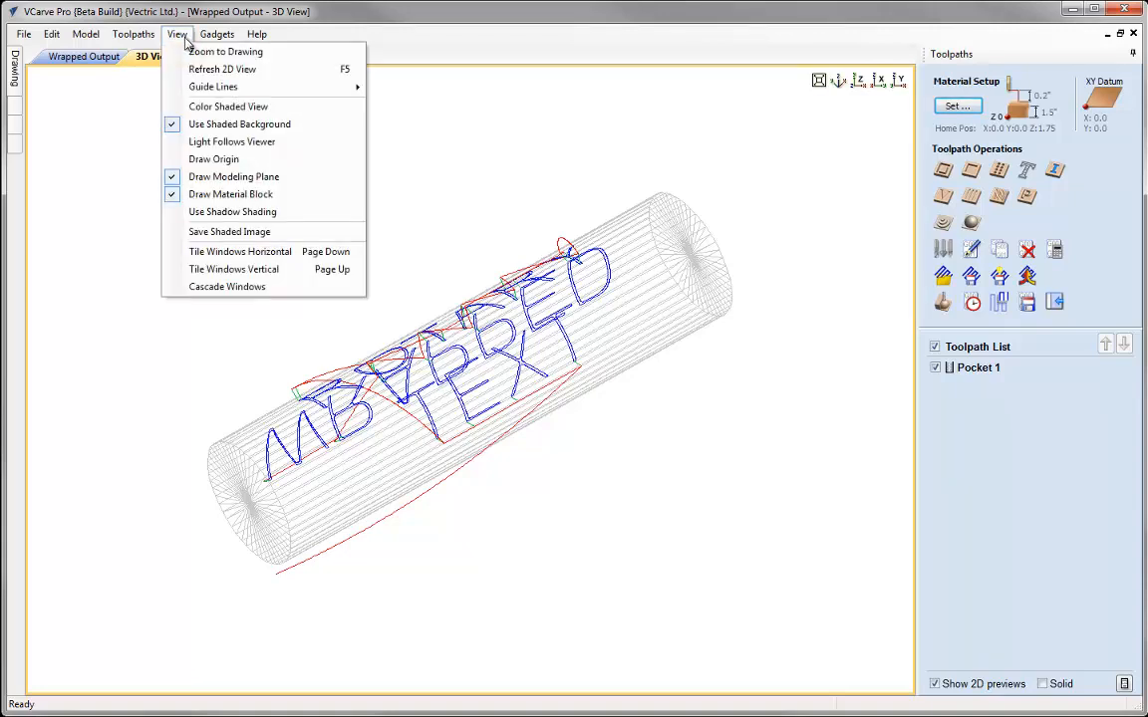
mouse_move(147, 37)
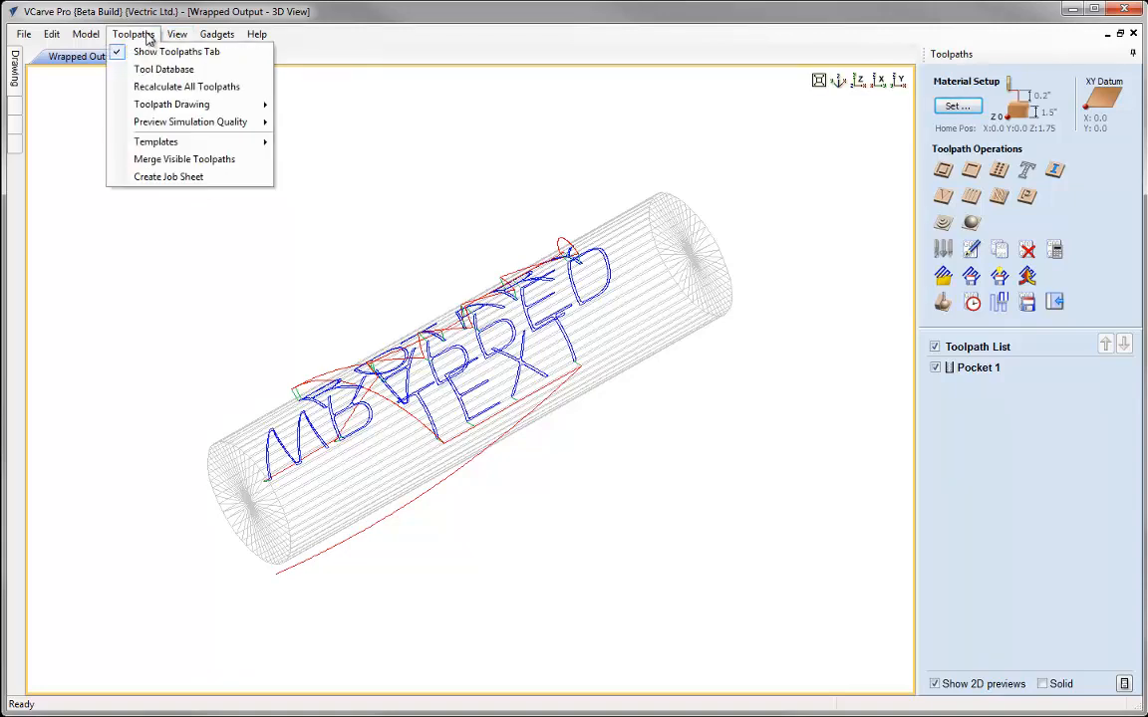
mouse_move(171, 104)
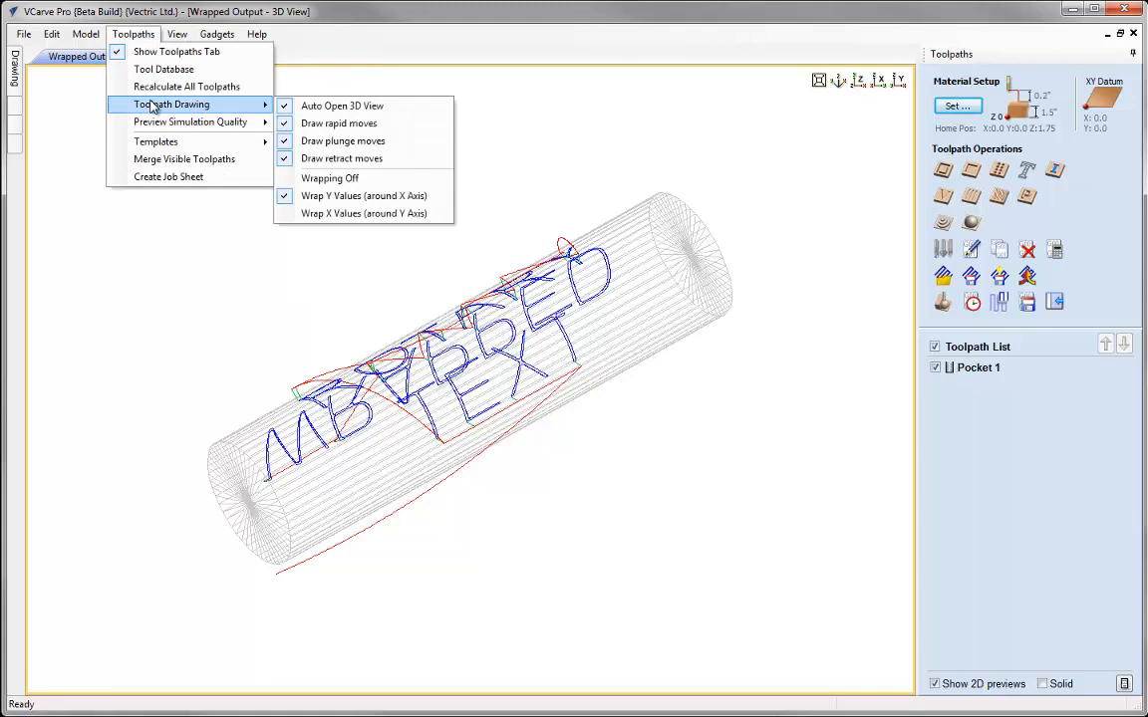
click(324, 124)
mouse_move(465, 260)
mouse_down()
mouse_move(510, 361)
mouse_move(538, 386)
mouse_move(641, 400)
mouse_move(466, 289)
mouse_move(605, 453)
mouse_move(480, 208)
mouse_move(623, 403)
mouse_move(559, 248)
mouse_move(653, 326)
mouse_move(618, 308)
mouse_move(604, 386)
mouse_move(574, 458)
mouse_move(678, 336)
mouse_move(602, 406)
mouse_up()
scroll(635, 488, up, 5)
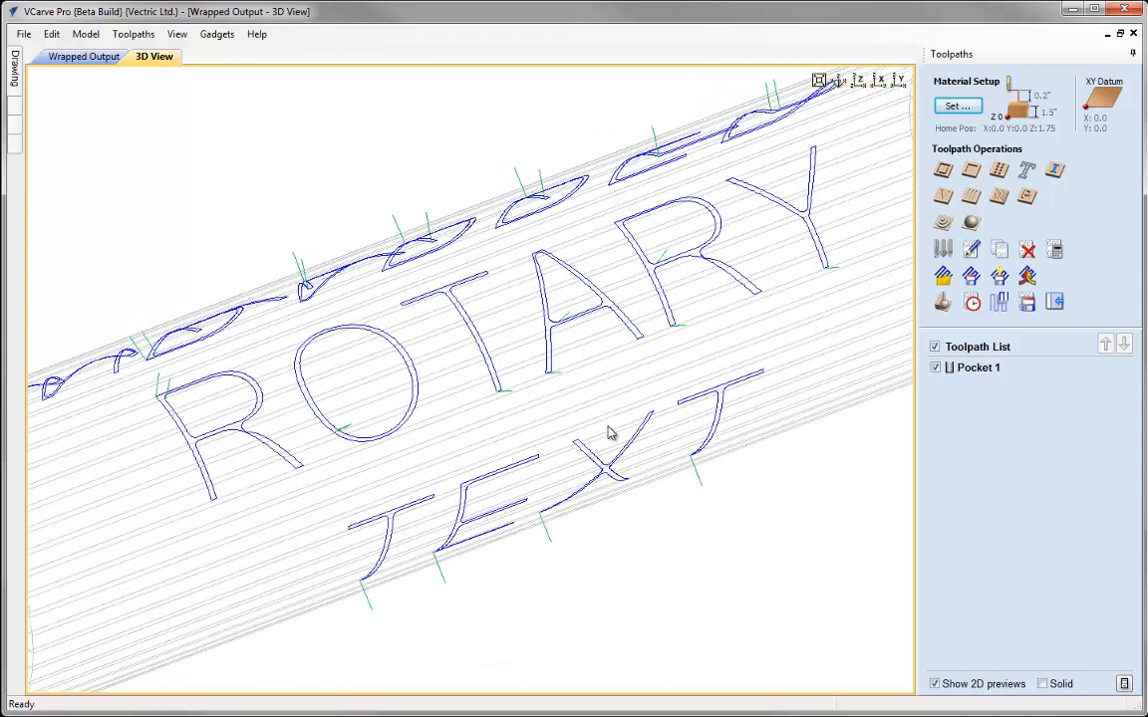
click(819, 81)
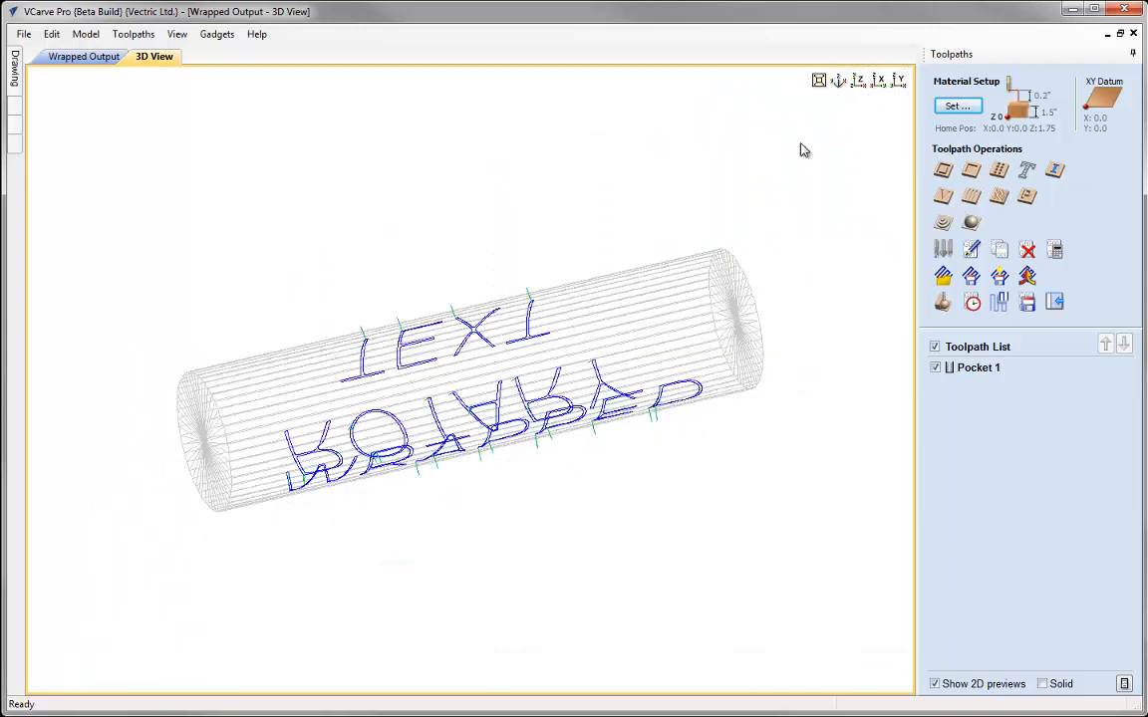
scroll(793, 224, up, 1)
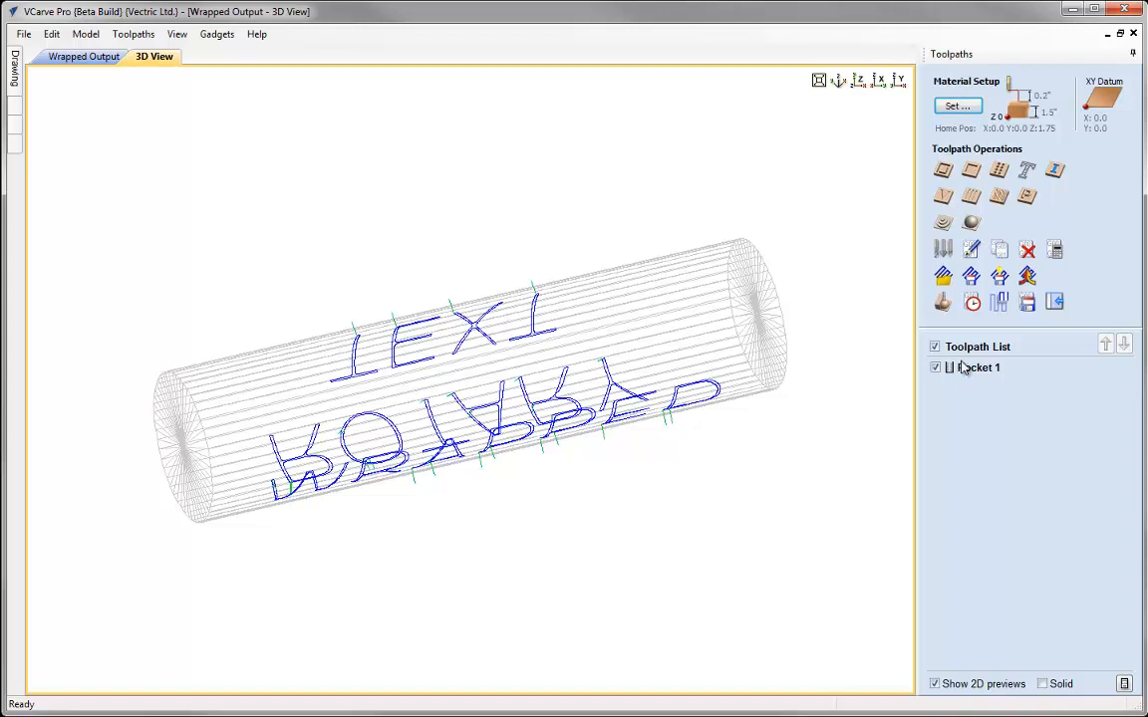
Replace the Pocket 1 toolpath with a V-Carve toolpath for the text using the 90 deg 1.25" V-Bit, switching off wrapped drawing.
click(1027, 249)
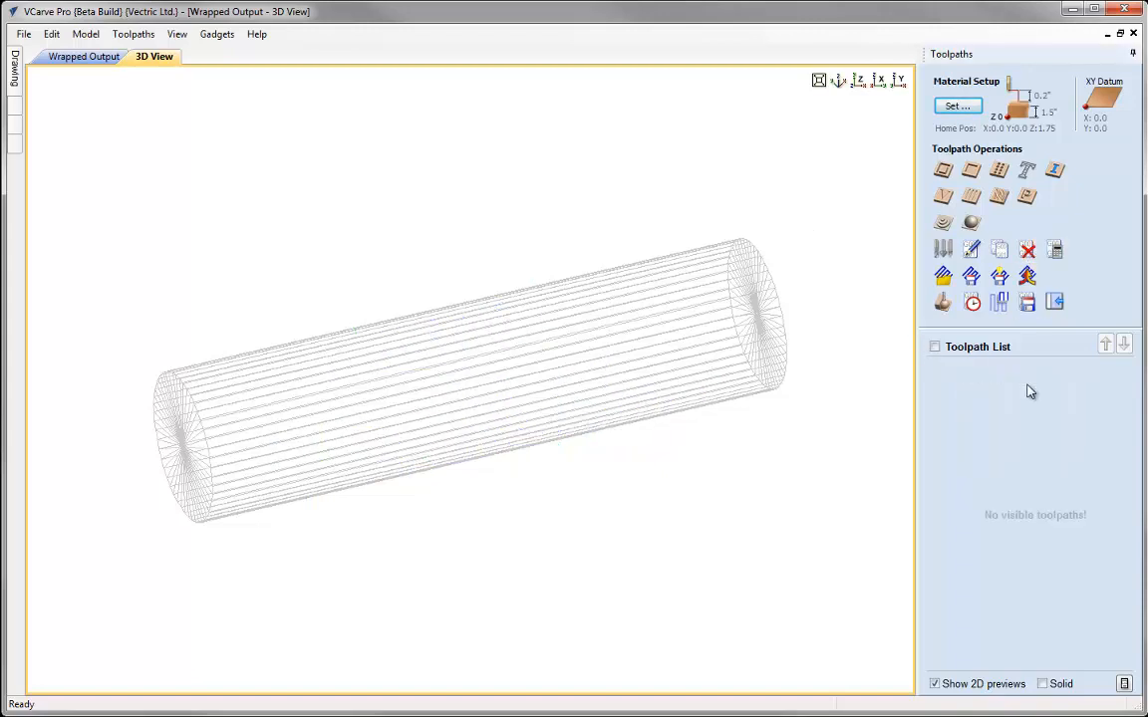
click(85, 57)
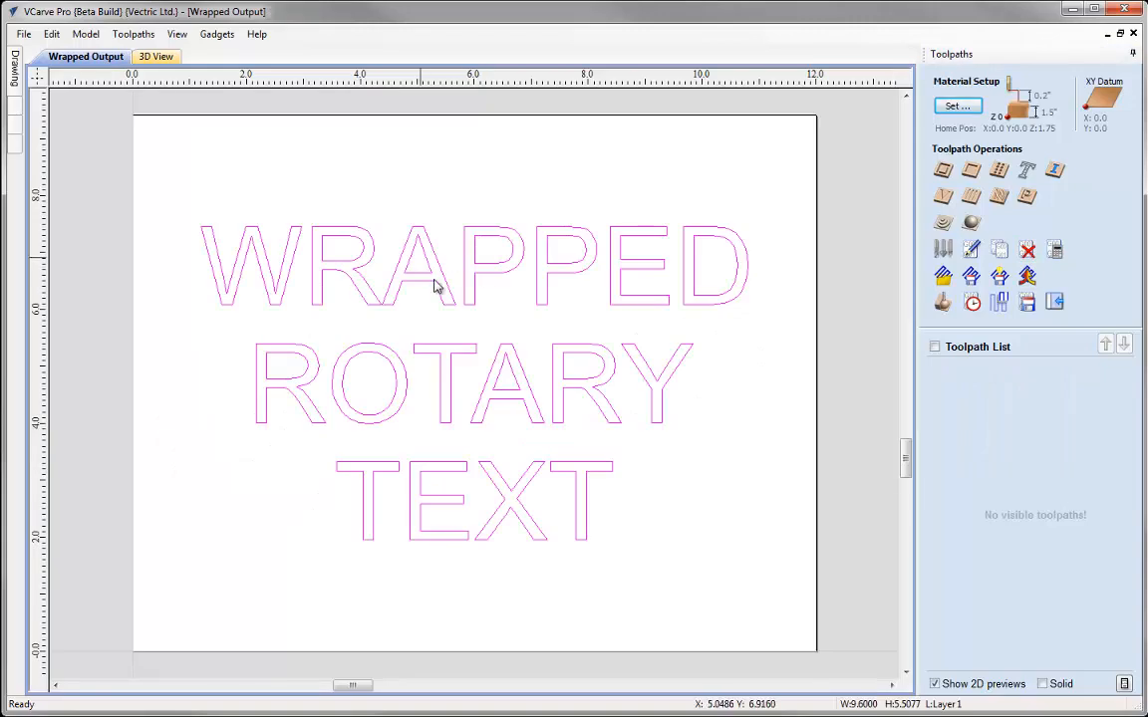
click(942, 197)
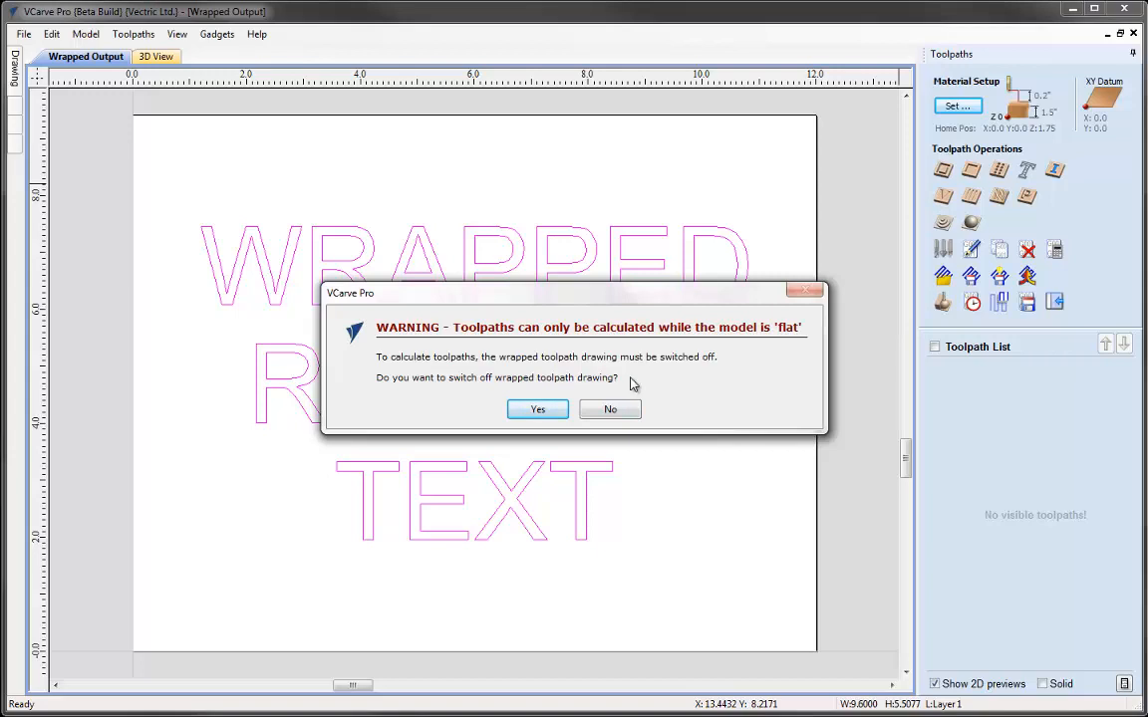
click(537, 411)
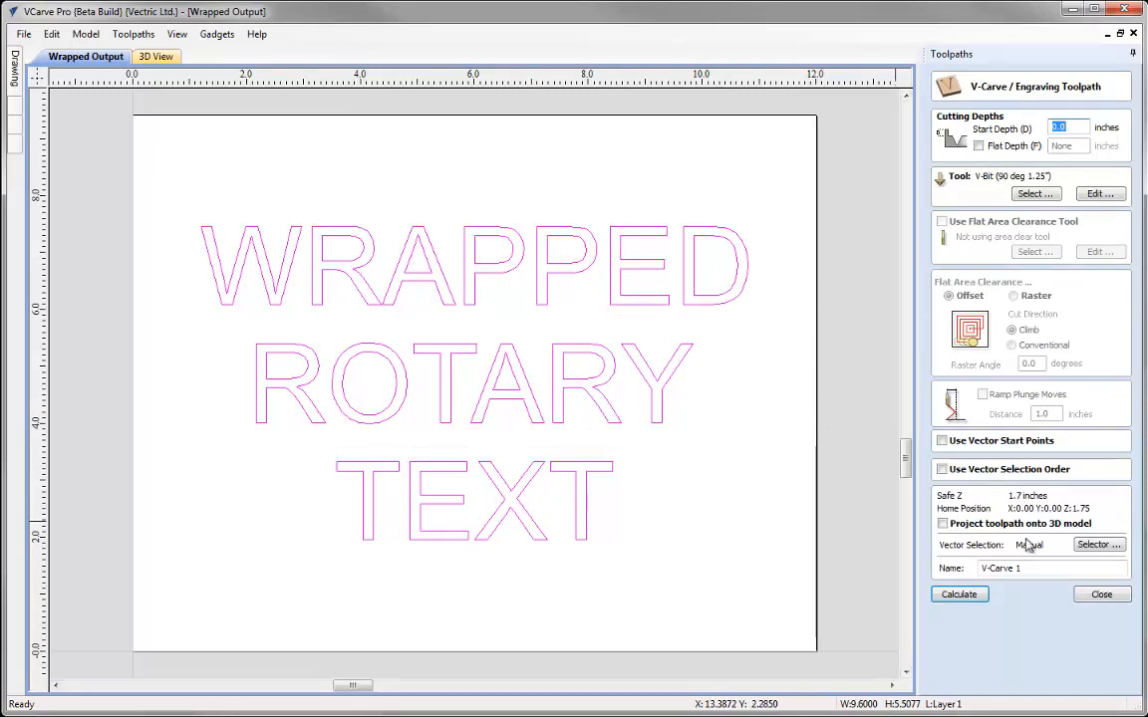
click(959, 595)
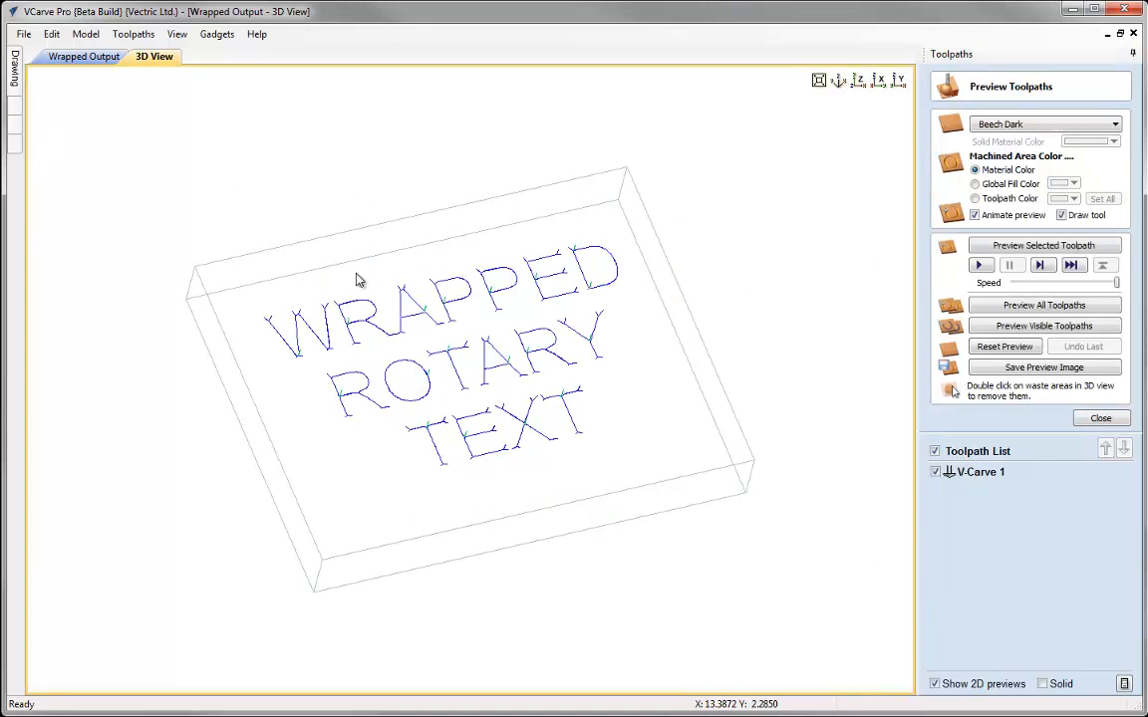
Turn on the color shaded view and preview the V-Carve 1 toolpath on the flat material block.
click(176, 35)
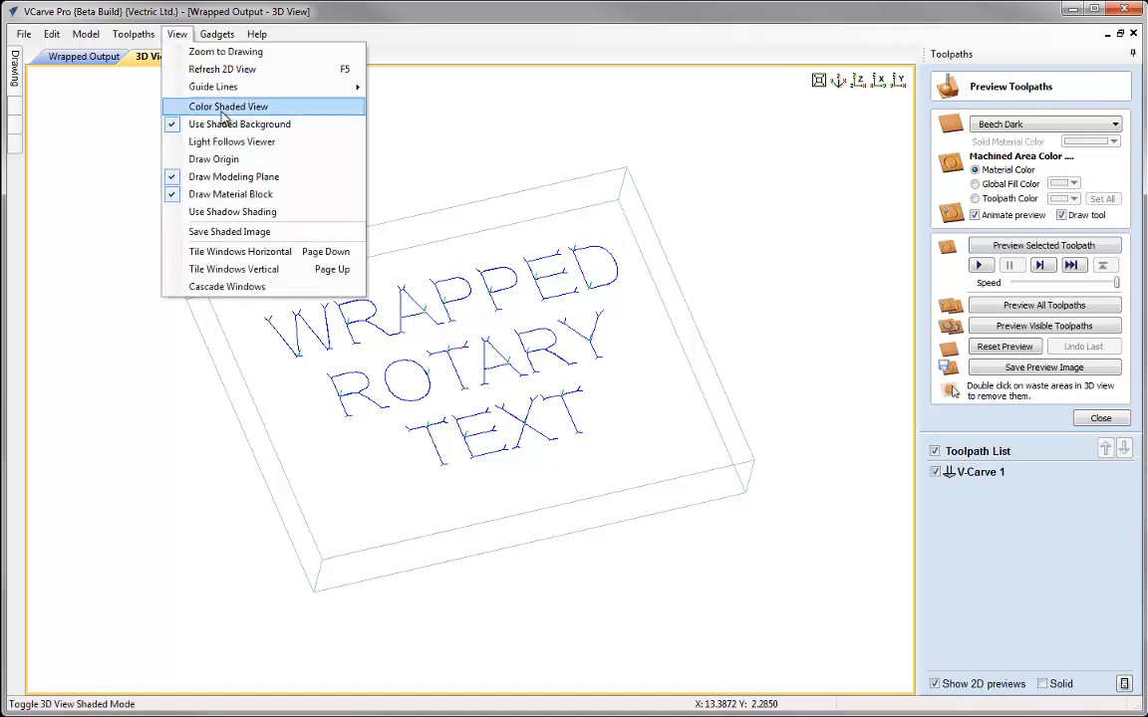
click(227, 107)
click(987, 255)
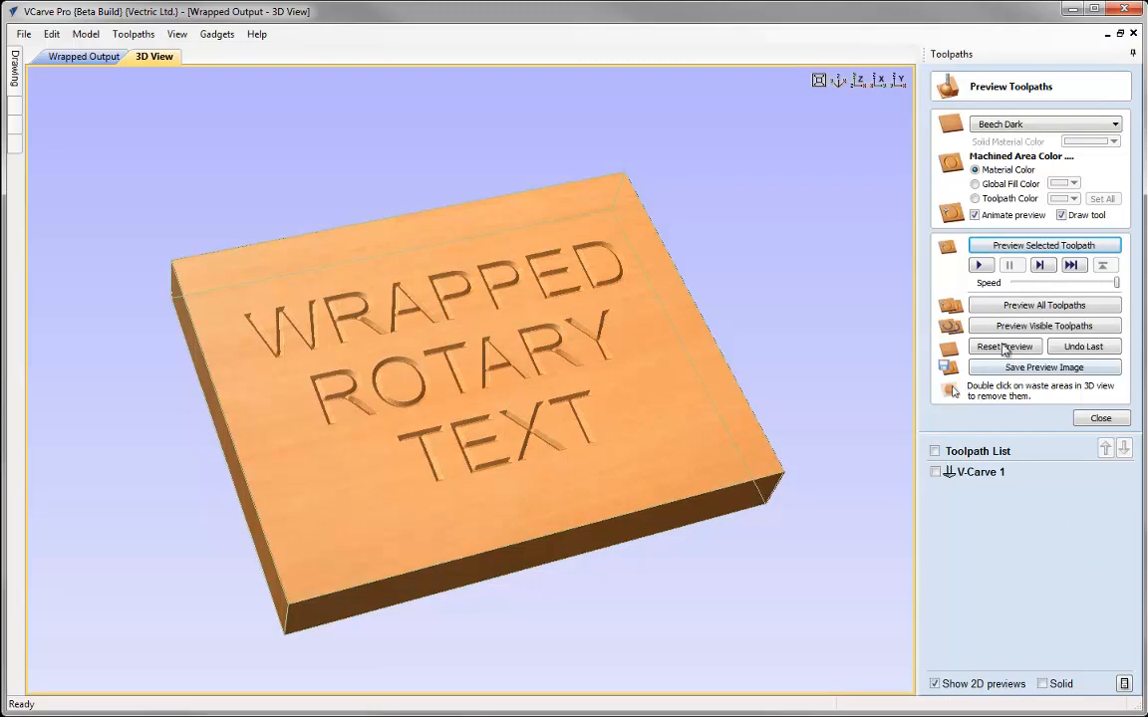
Reset the machining preview, turn off the color shaded view and display the V-Carve 1 toolpath again.
click(975, 346)
click(177, 33)
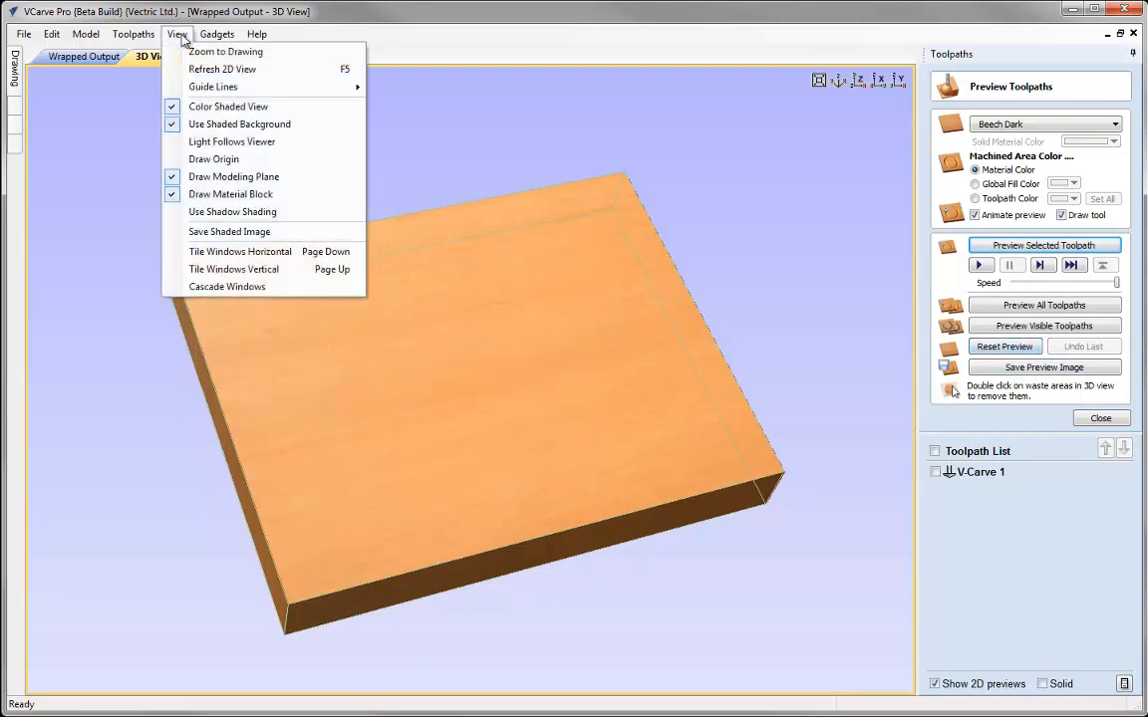
click(204, 106)
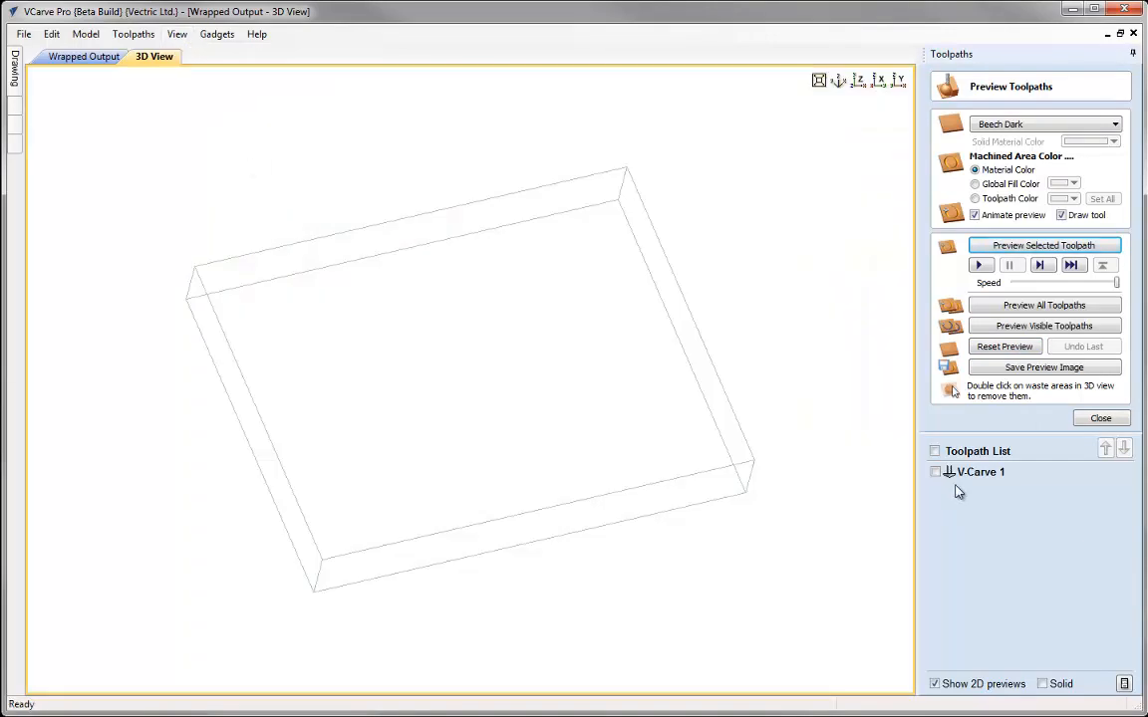
click(935, 472)
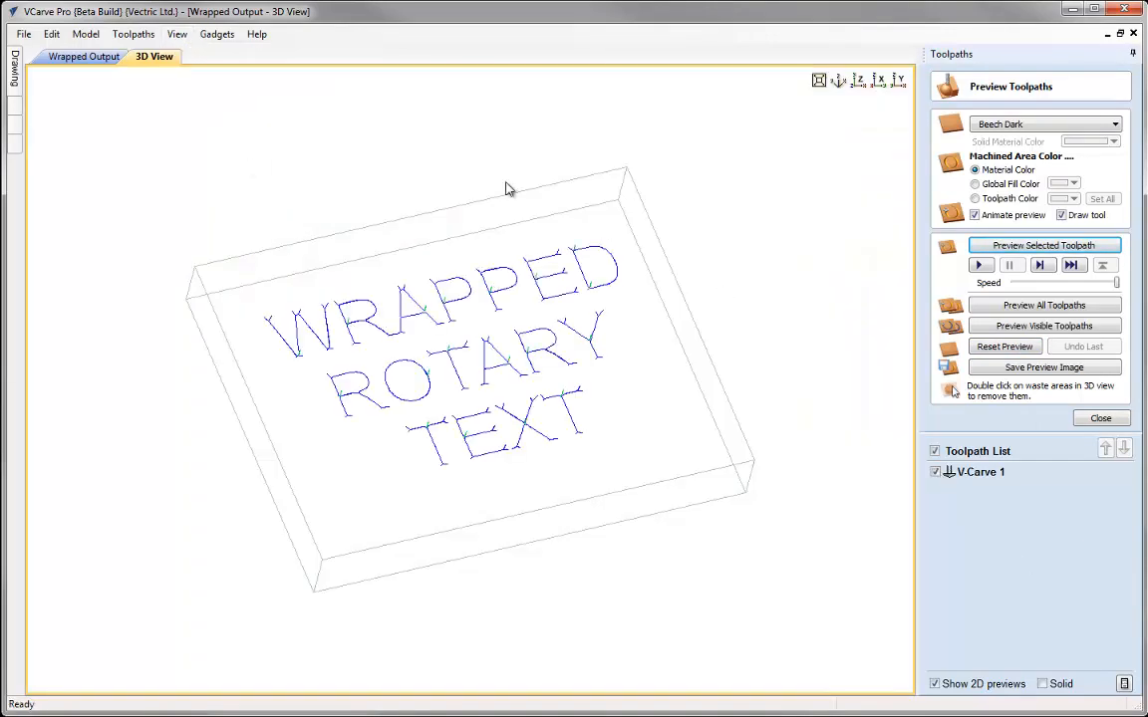
Draw the V-Carve 1 toolpath with Y values wrapped around the X axis and inspect it around the cylinder.
click(136, 36)
mouse_move(140, 103)
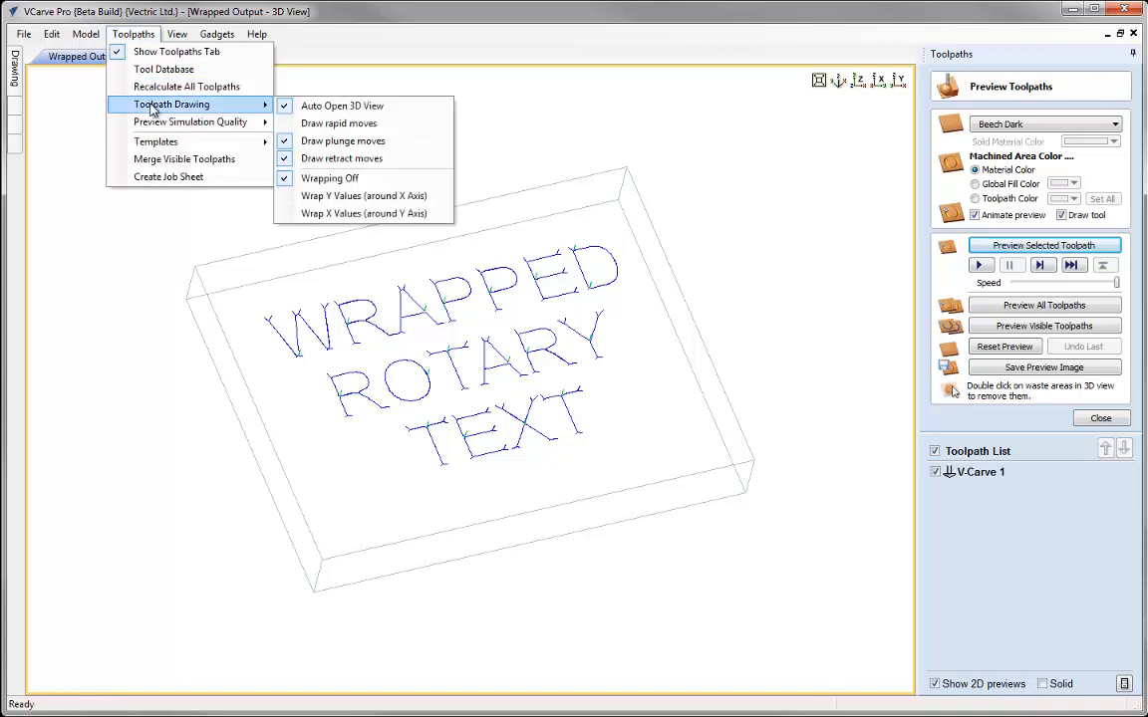
click(373, 195)
drag(532, 372, 442, 279)
scroll(625, 308, up, 5)
drag(625, 309, 504, 150)
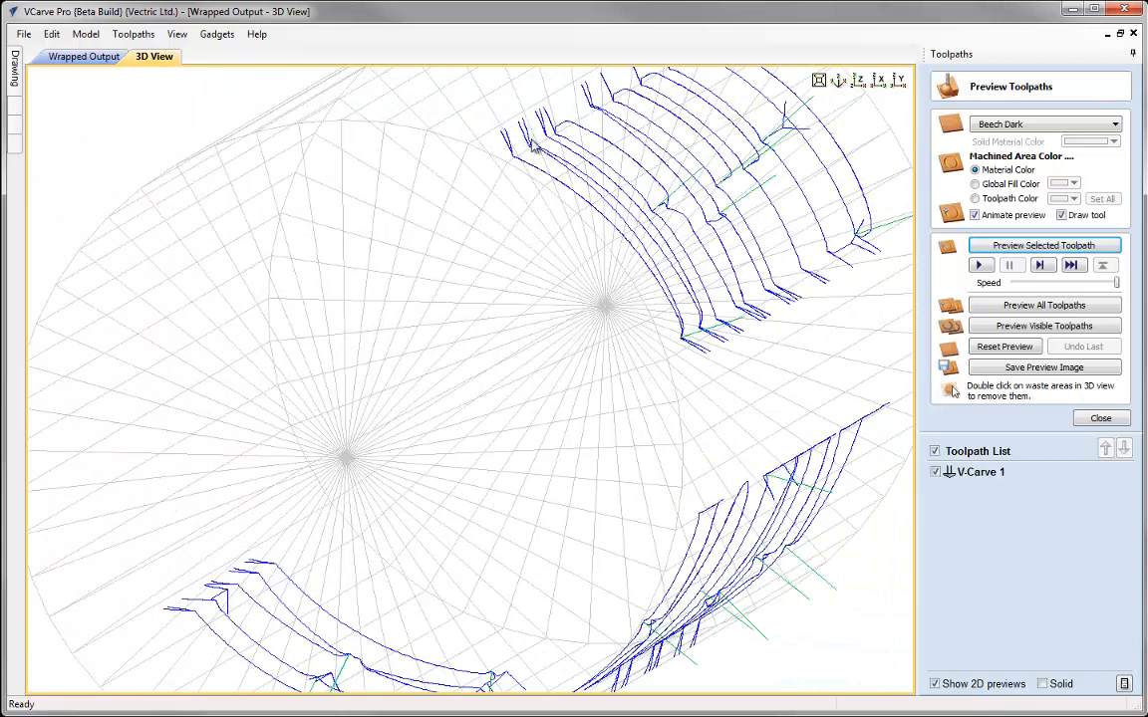
click(838, 84)
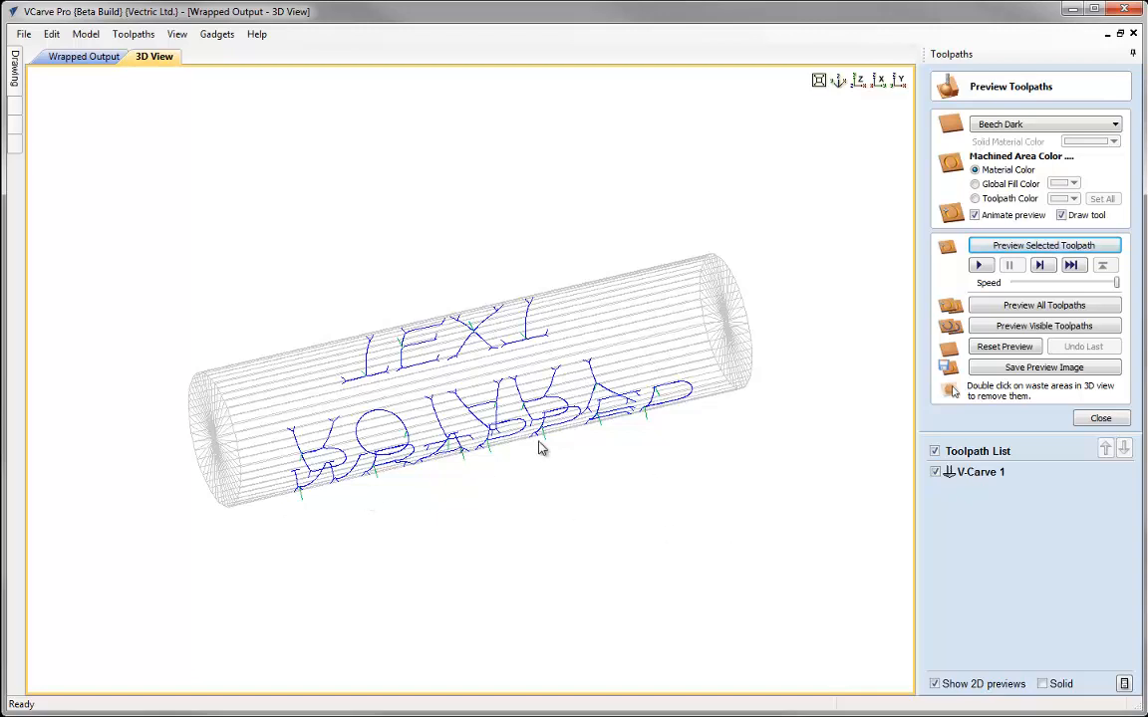
click(134, 36)
mouse_move(135, 104)
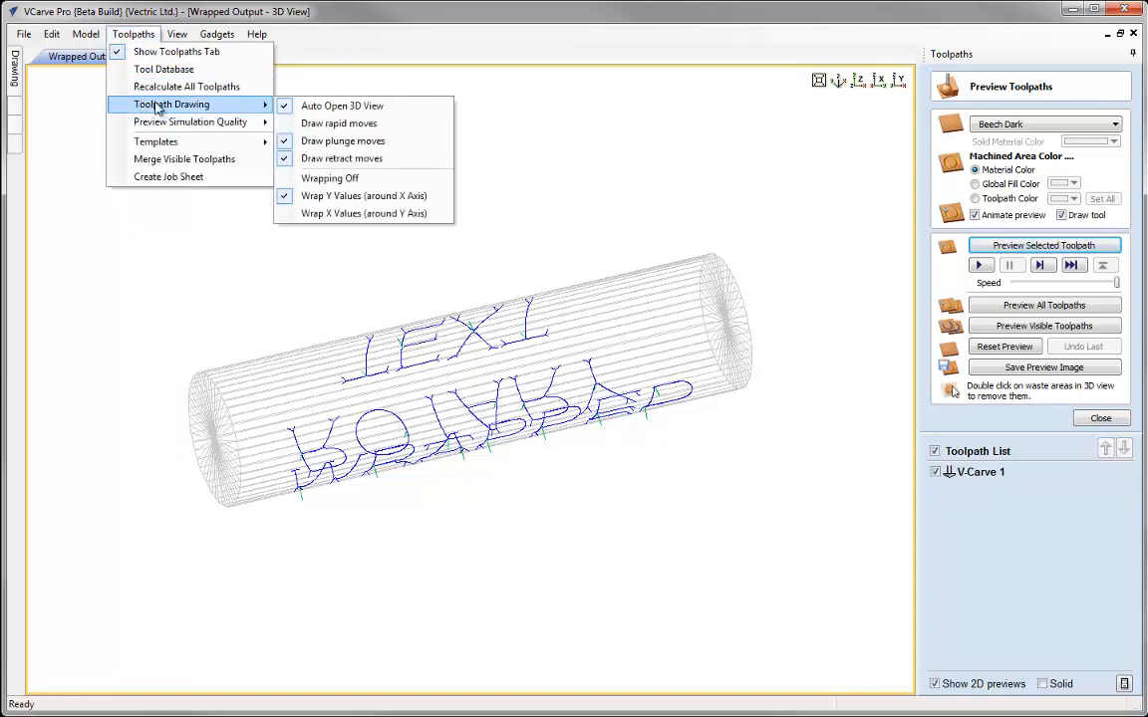
click(594, 488)
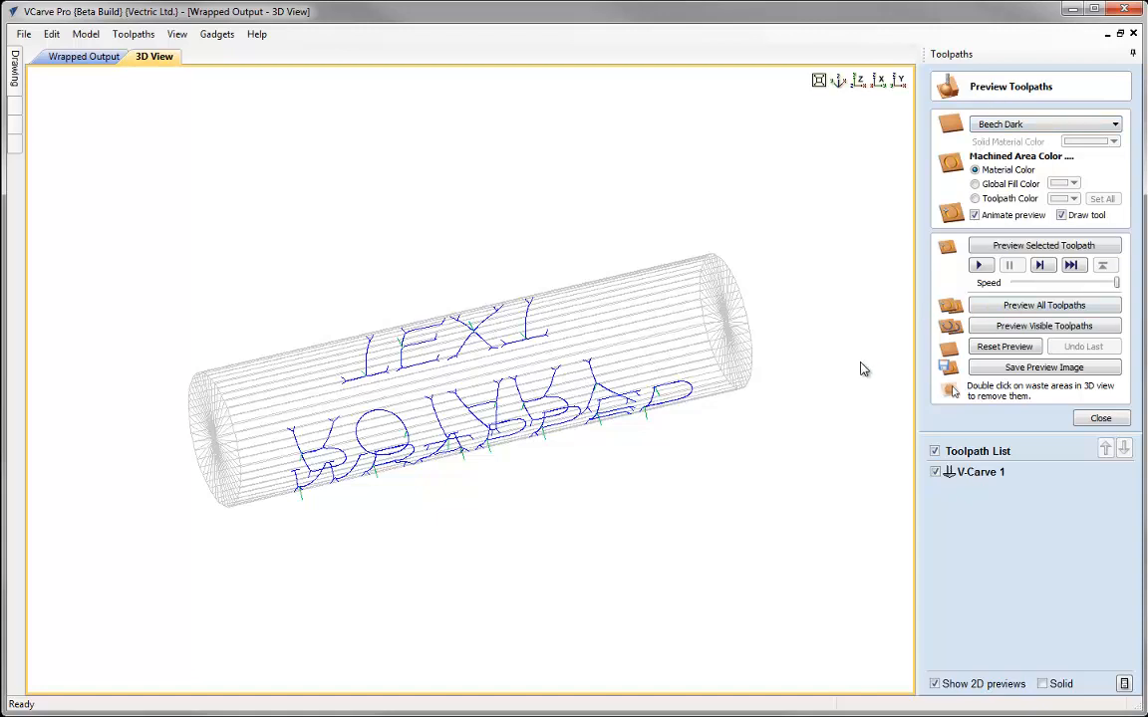
Close the toolpath preview and choose the Mach2/3-WrapY2A ATC(inch)(*.txt) post processor for saving the V-Carve 1 toolpath.
click(1102, 418)
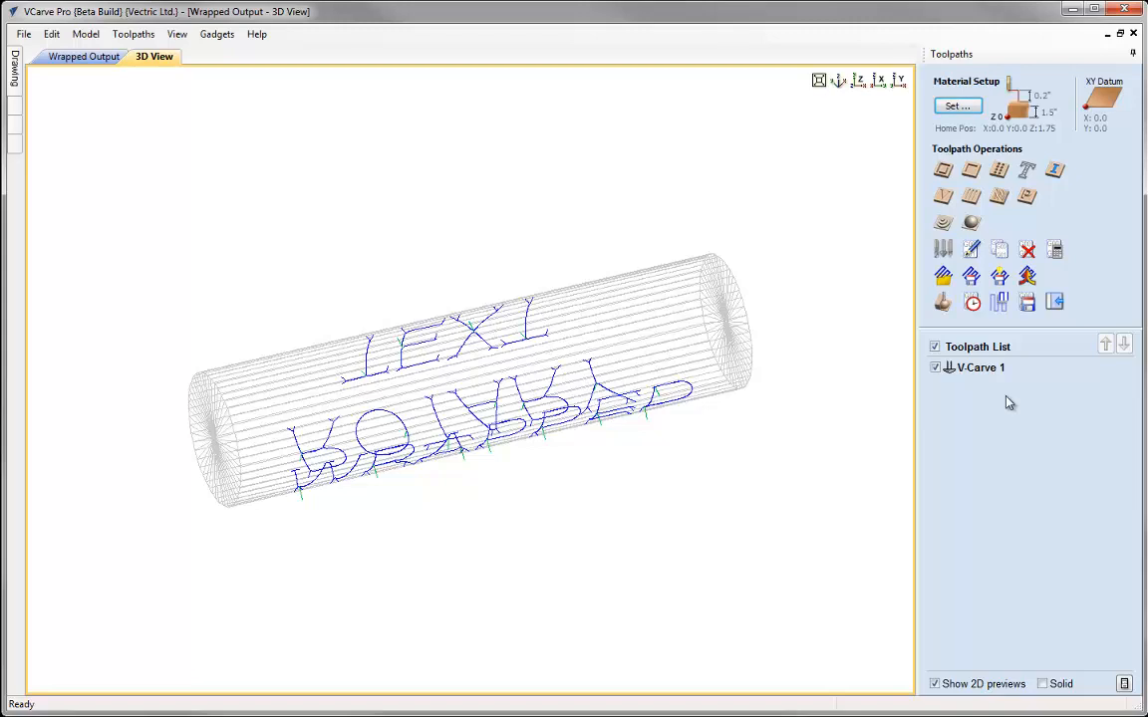
click(1027, 302)
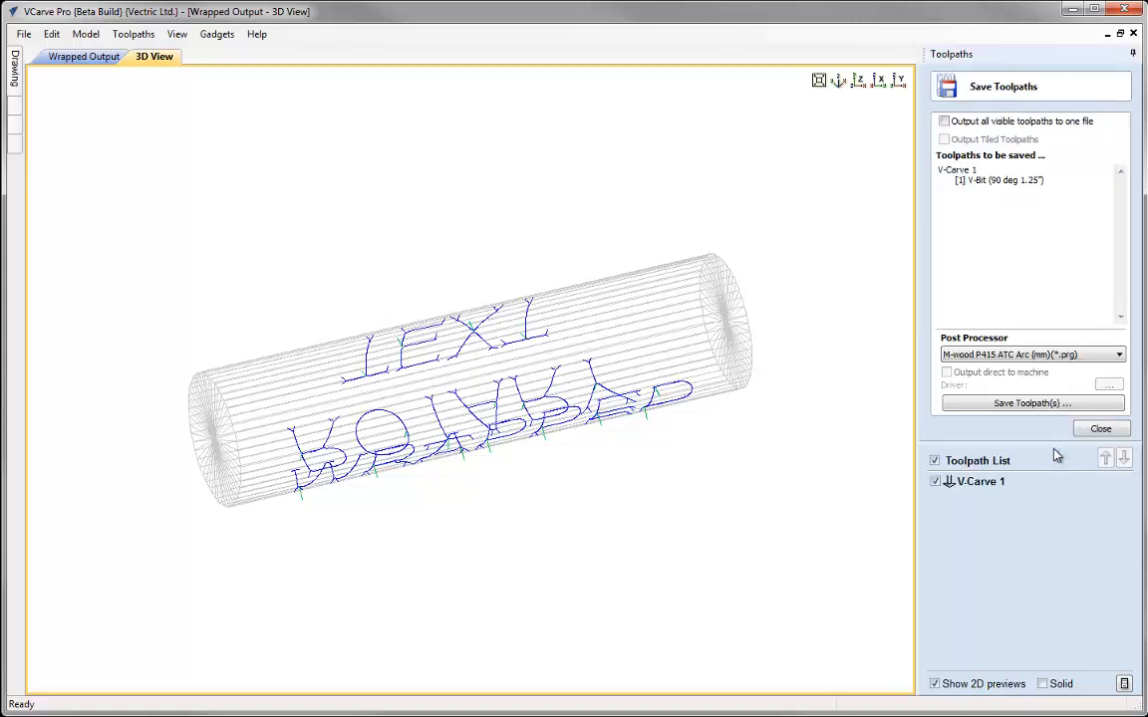
click(1119, 354)
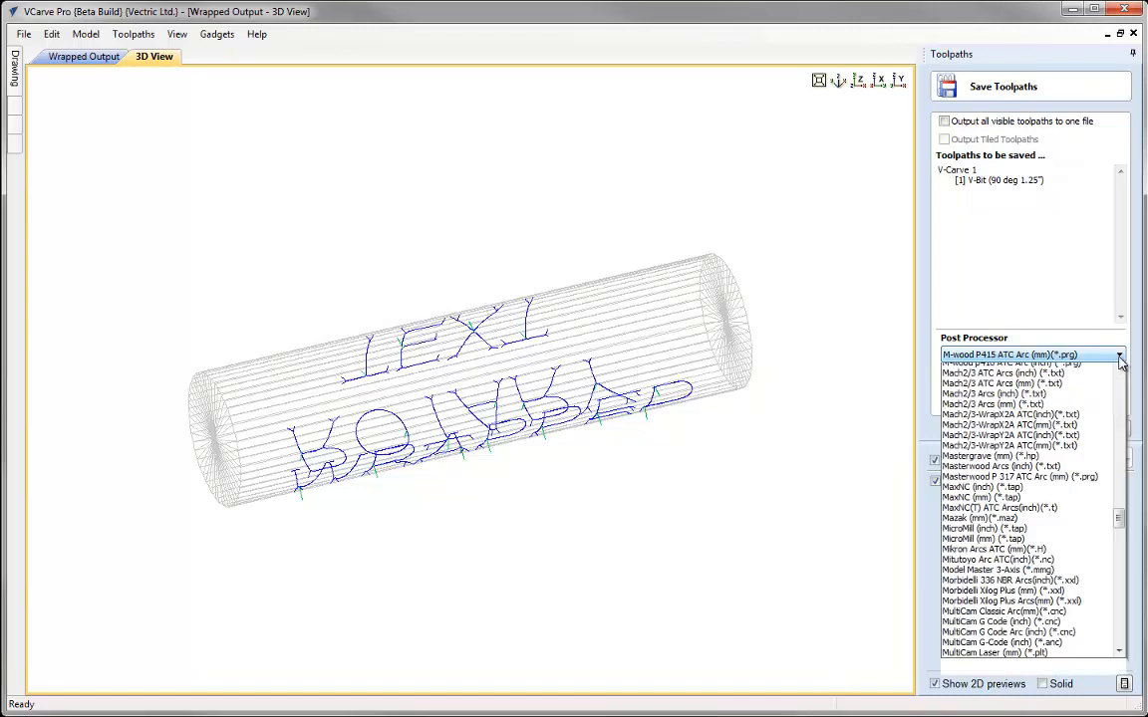
key(Down)
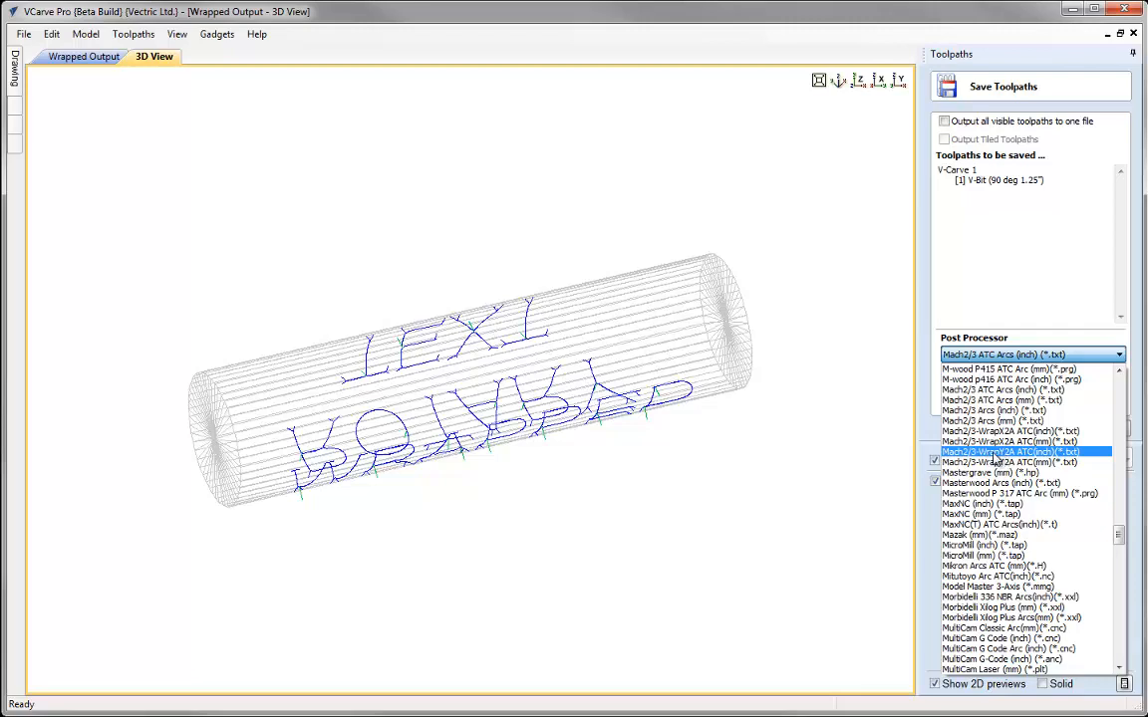
click(1010, 454)
Try saving V-Carve 1 wrapped around a 3.0 inch cylinder with Z zero at its center, and leave toolpath saving.
click(1019, 404)
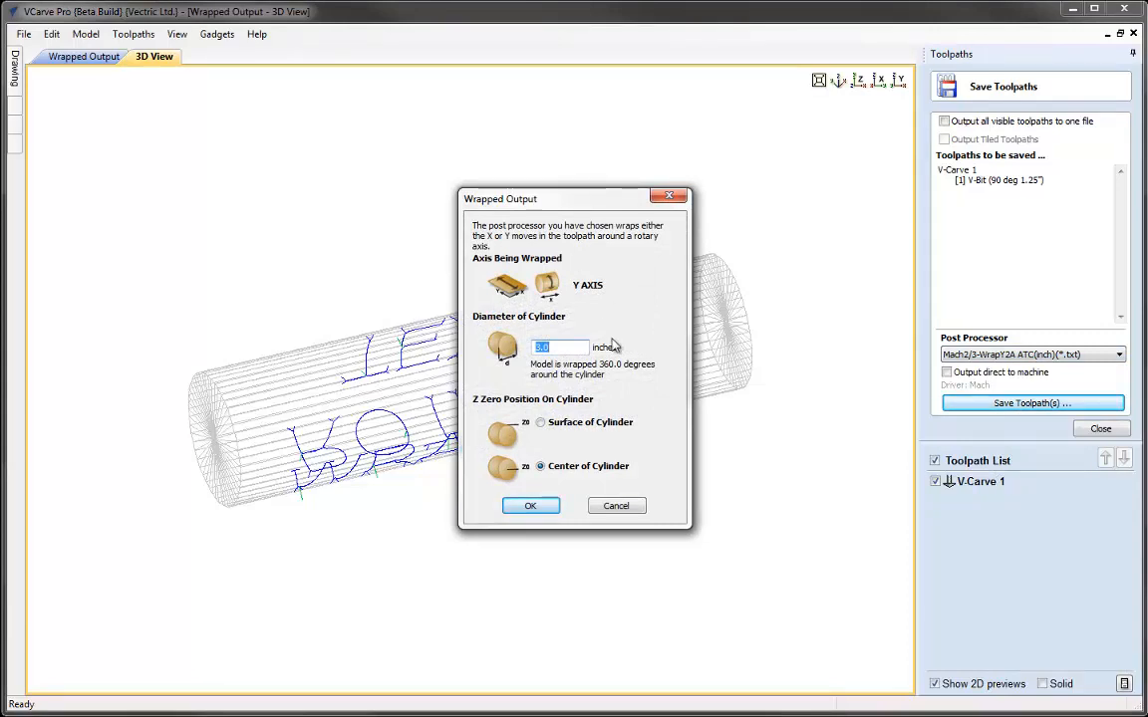
click(528, 505)
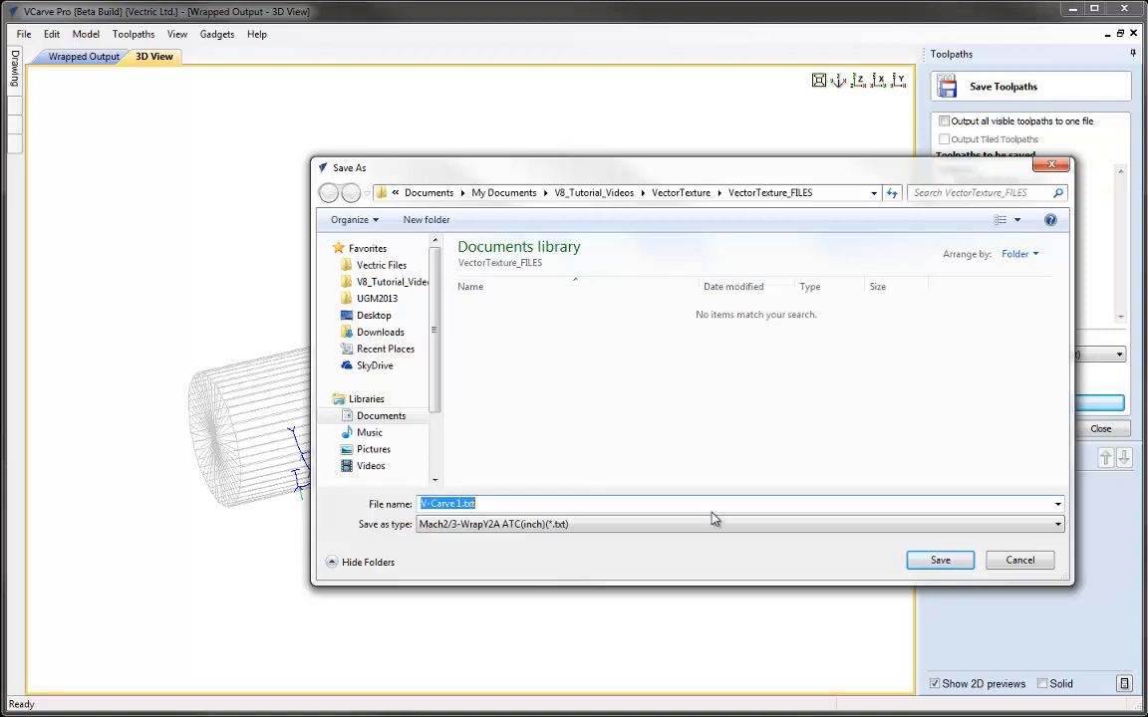
click(1019, 561)
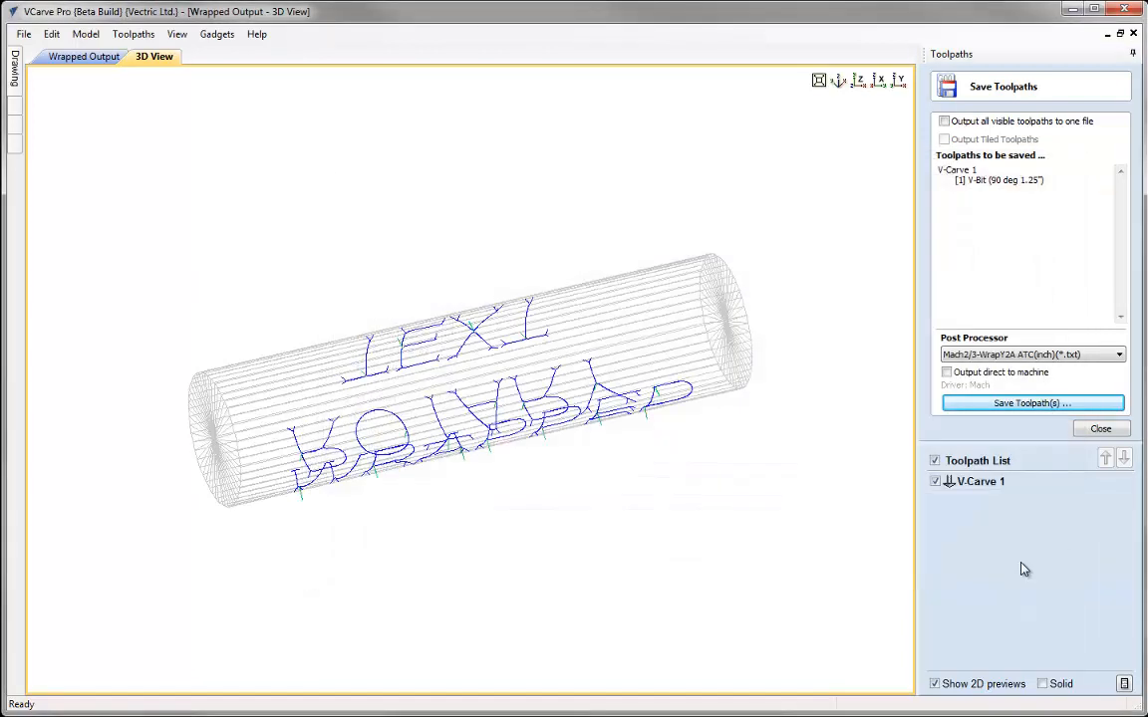
click(1100, 428)
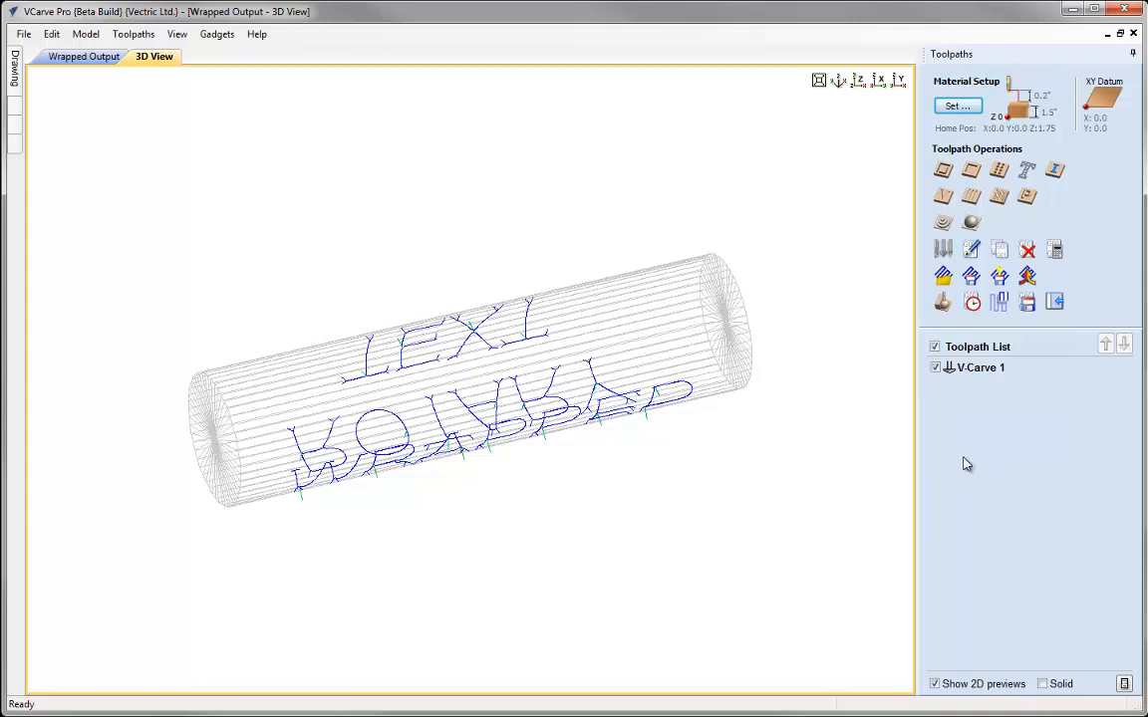
Save the job under the new name Rotary_Text_TOOLPATH.crv and close it.
click(24, 34)
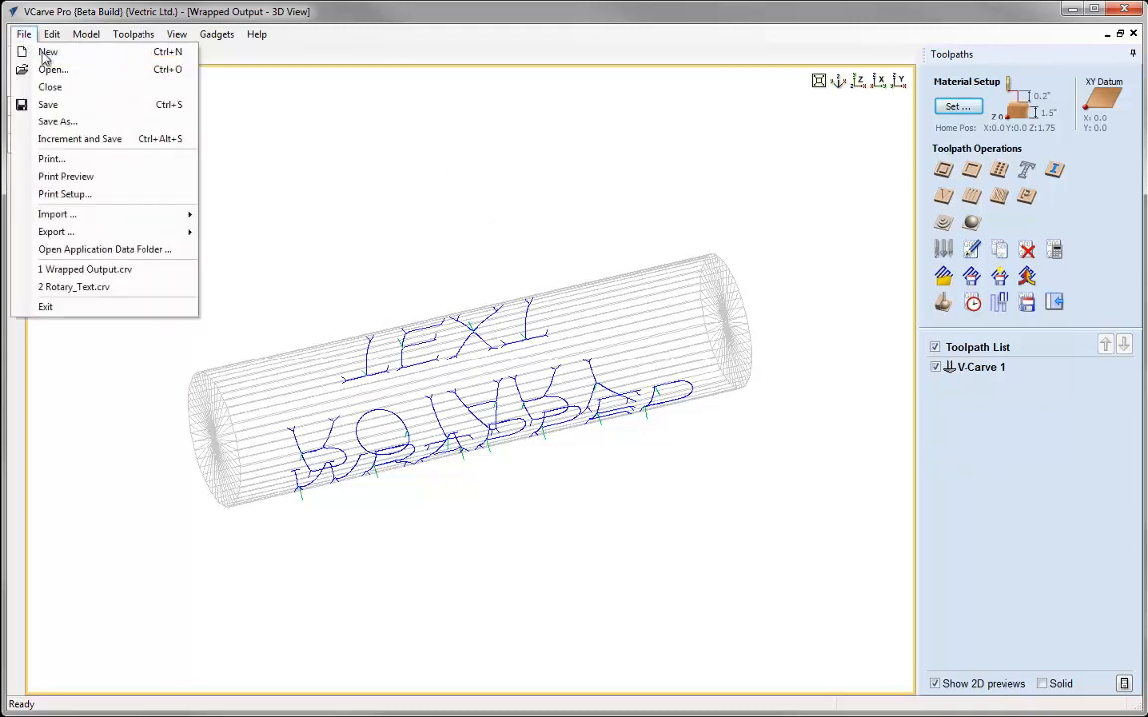
click(67, 121)
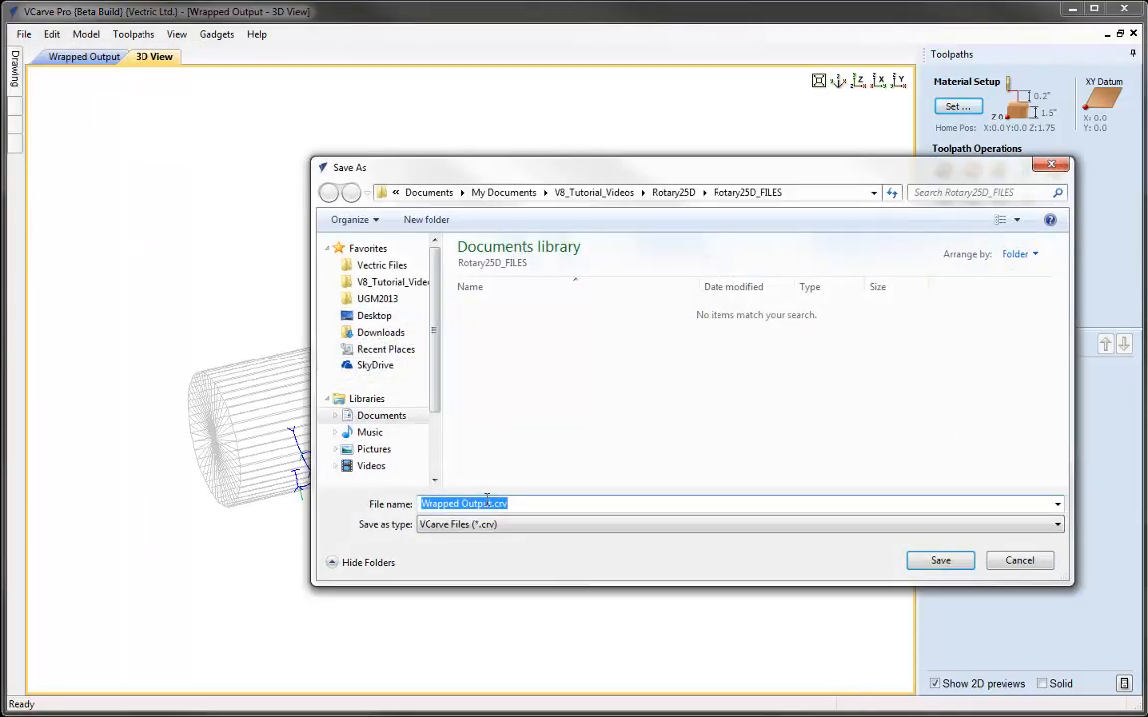
drag(492, 506, 367, 486)
text(Rotary_1)
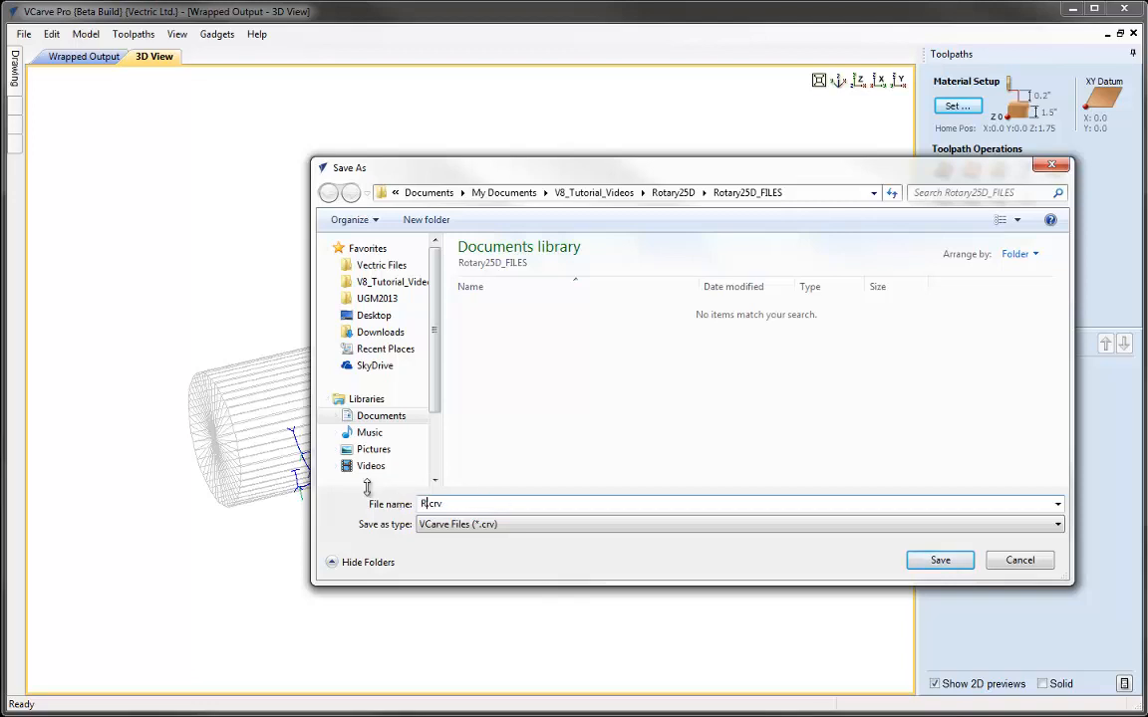
text(ext)
text(TH)
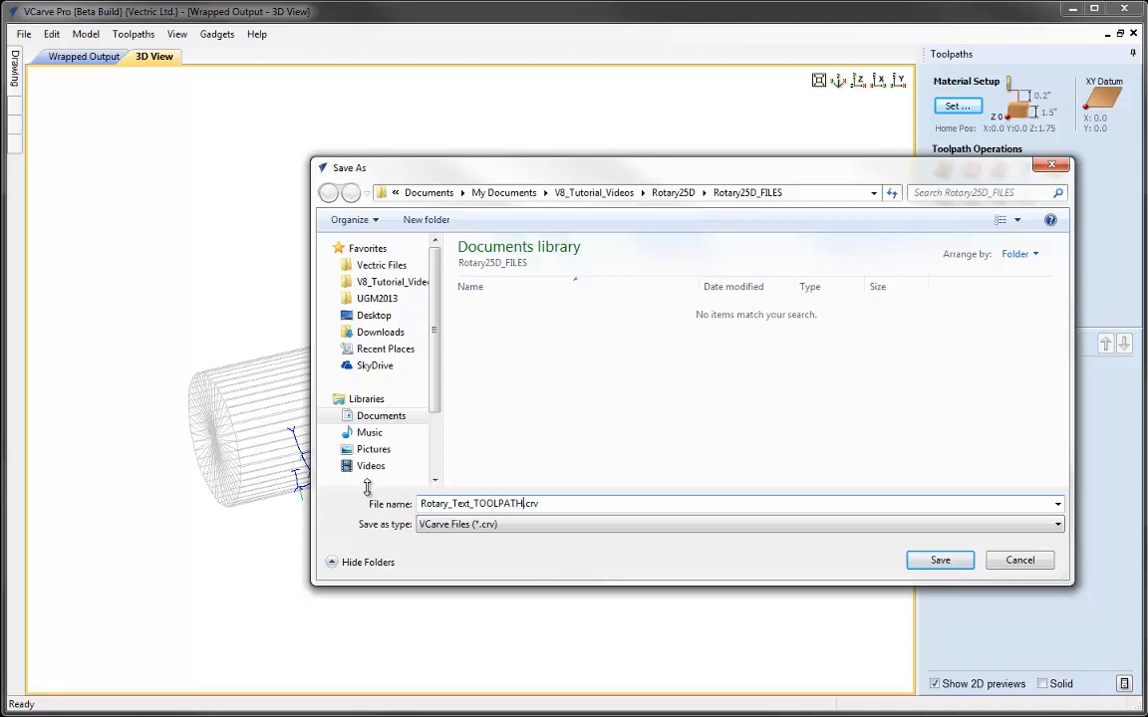
click(940, 561)
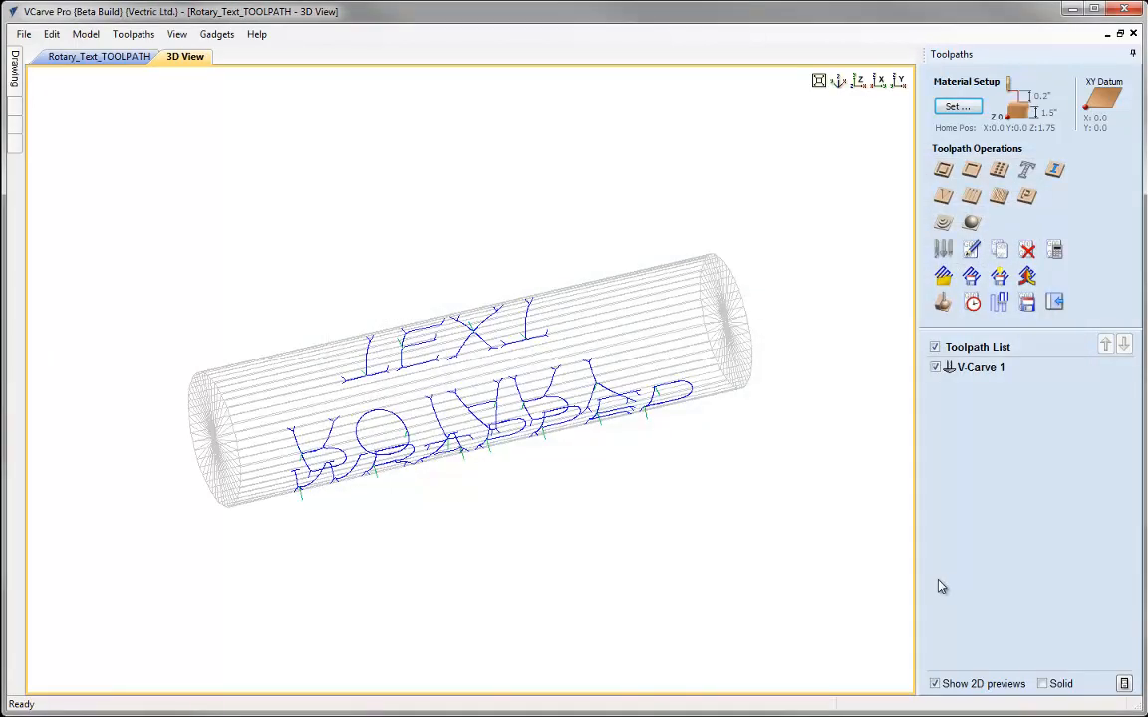
click(23, 34)
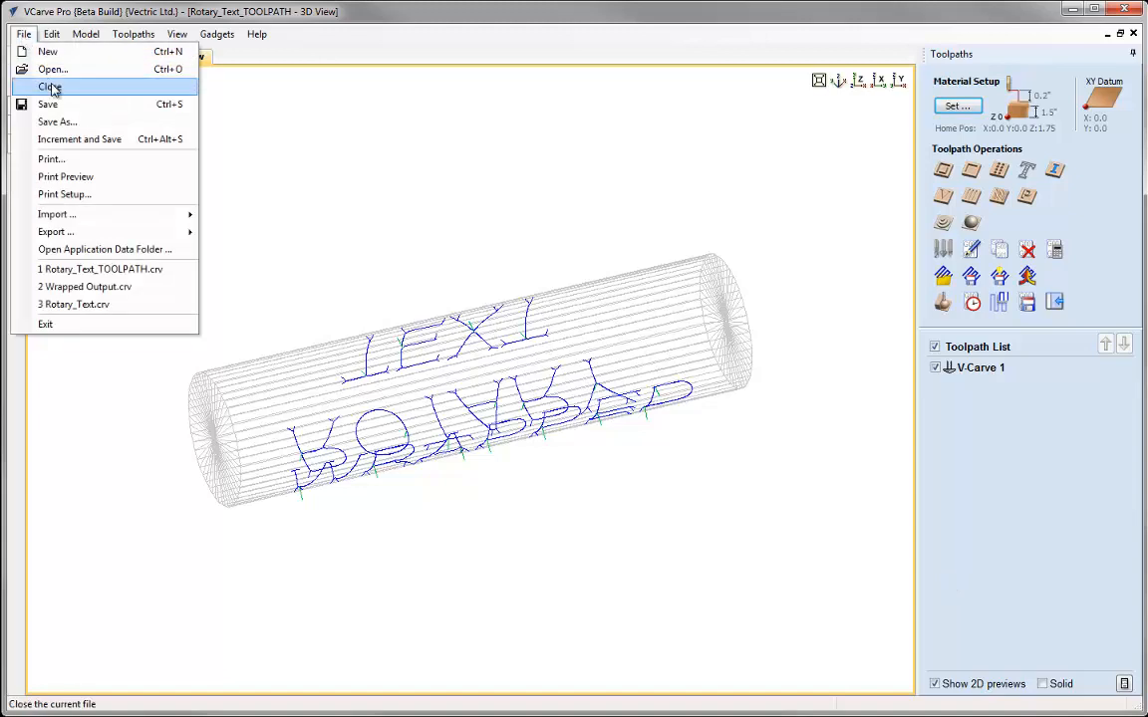
click(51, 87)
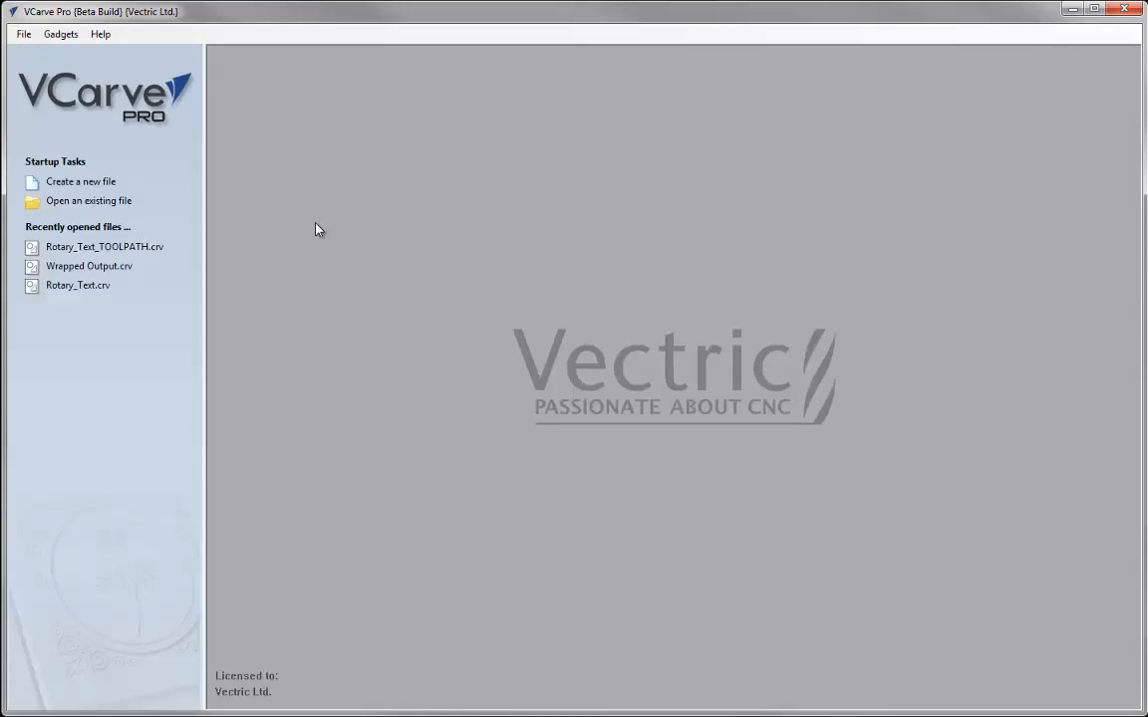
Create a wrapped job for a 12 by 3 inch cylinder along the X axis, Z origin on the cylinder axis, simple cylindrical wrap.
click(59, 34)
mouse_move(85, 122)
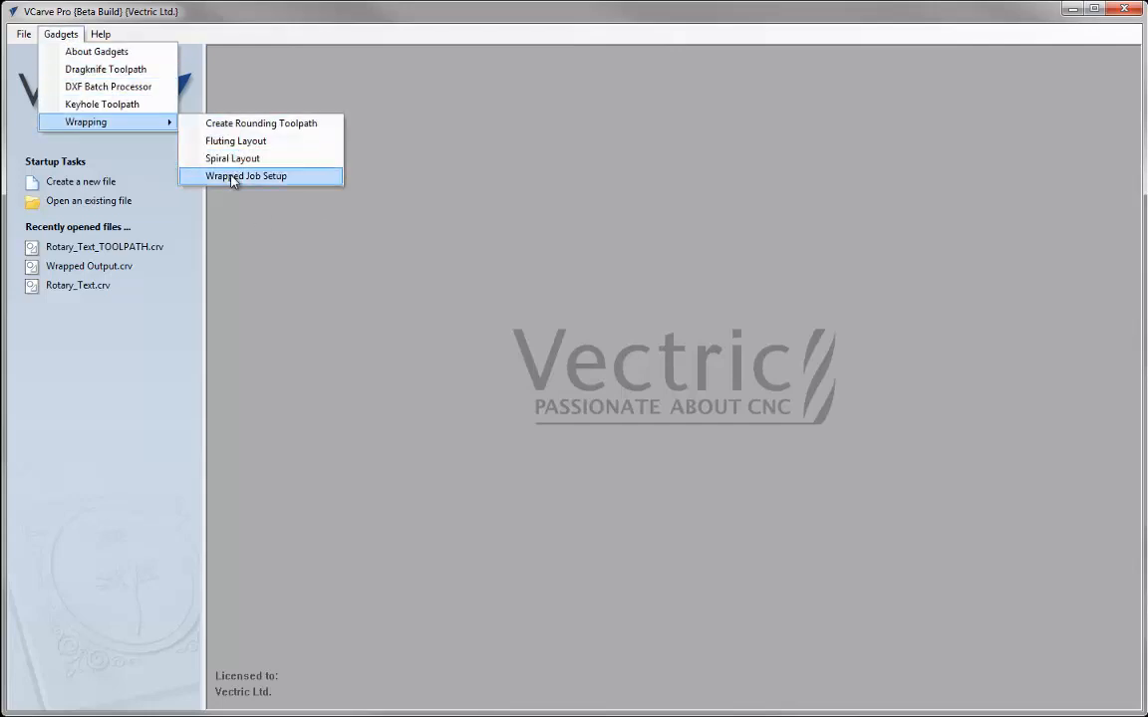
click(239, 176)
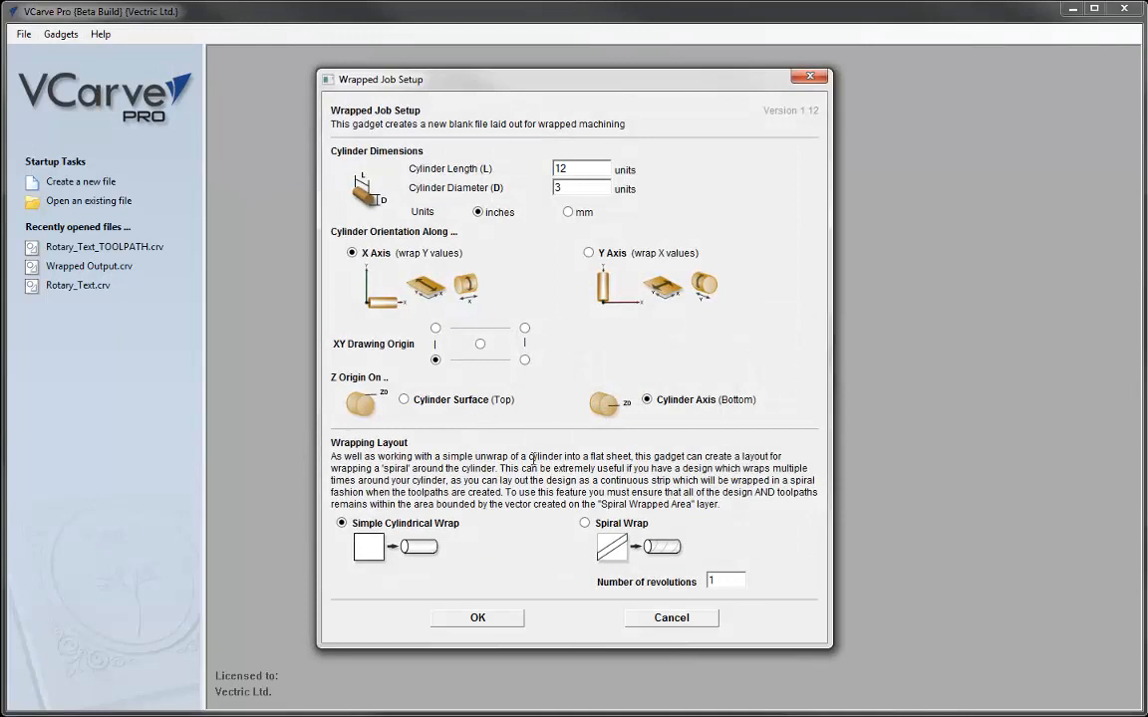
click(478, 617)
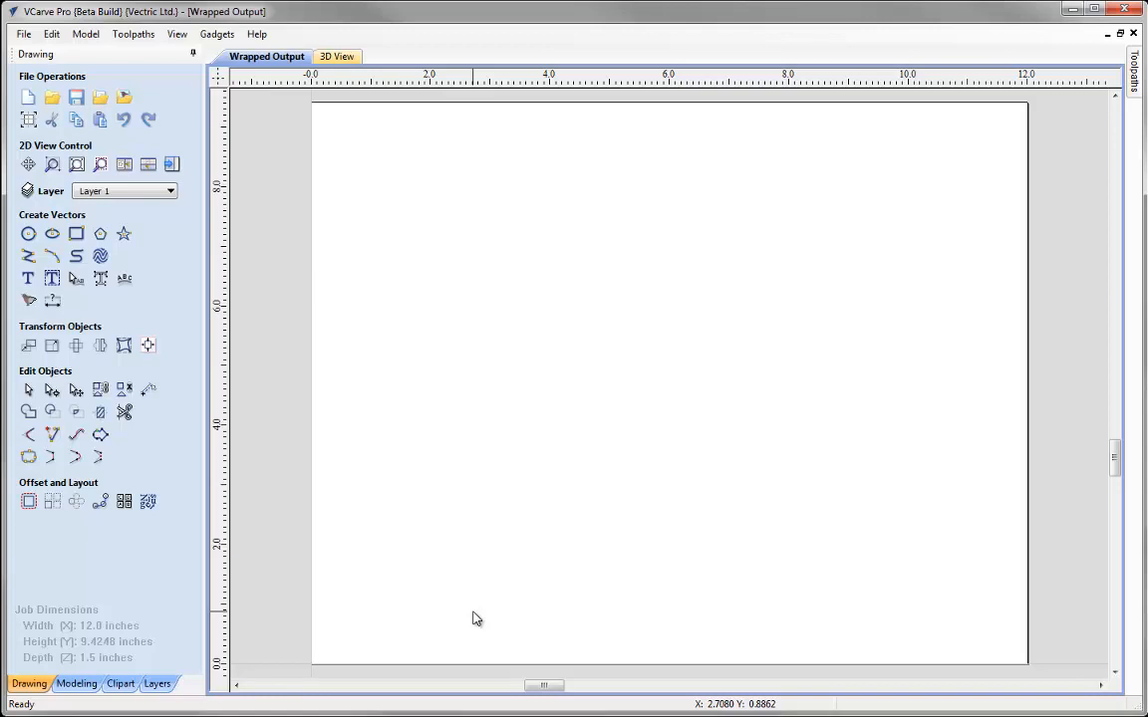
Generate a wrapped fluting layout with 6 flutes, 1 inch offsets from start and end, and coves at both ends.
click(218, 35)
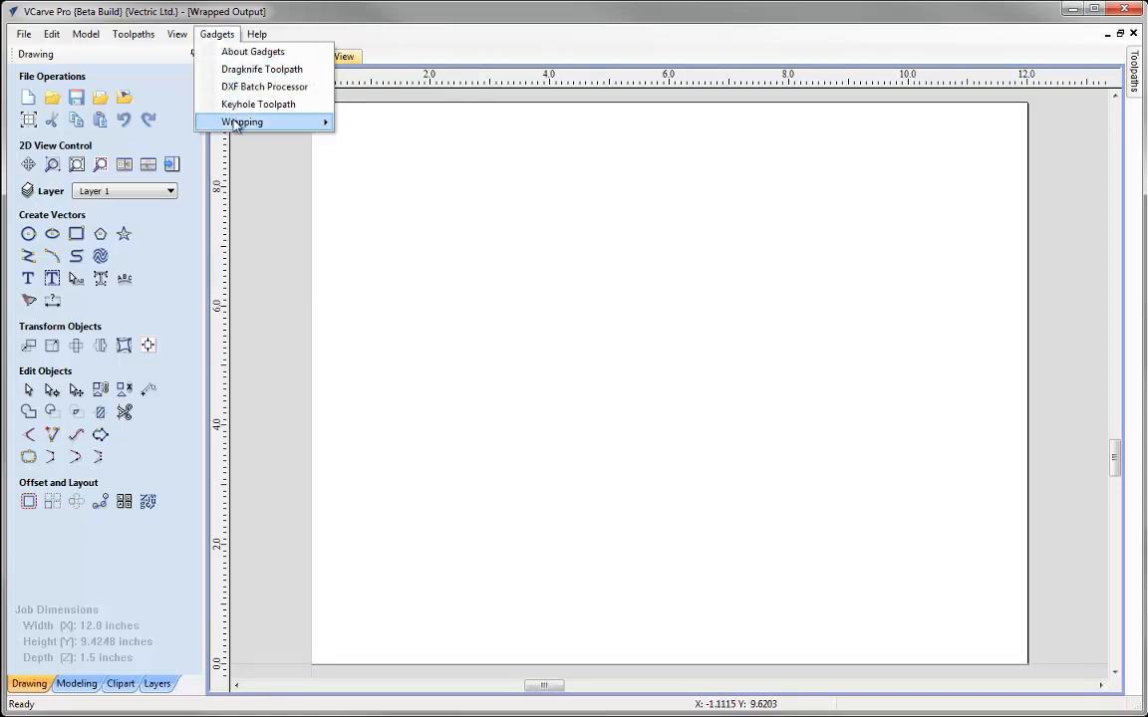
mouse_move(304, 121)
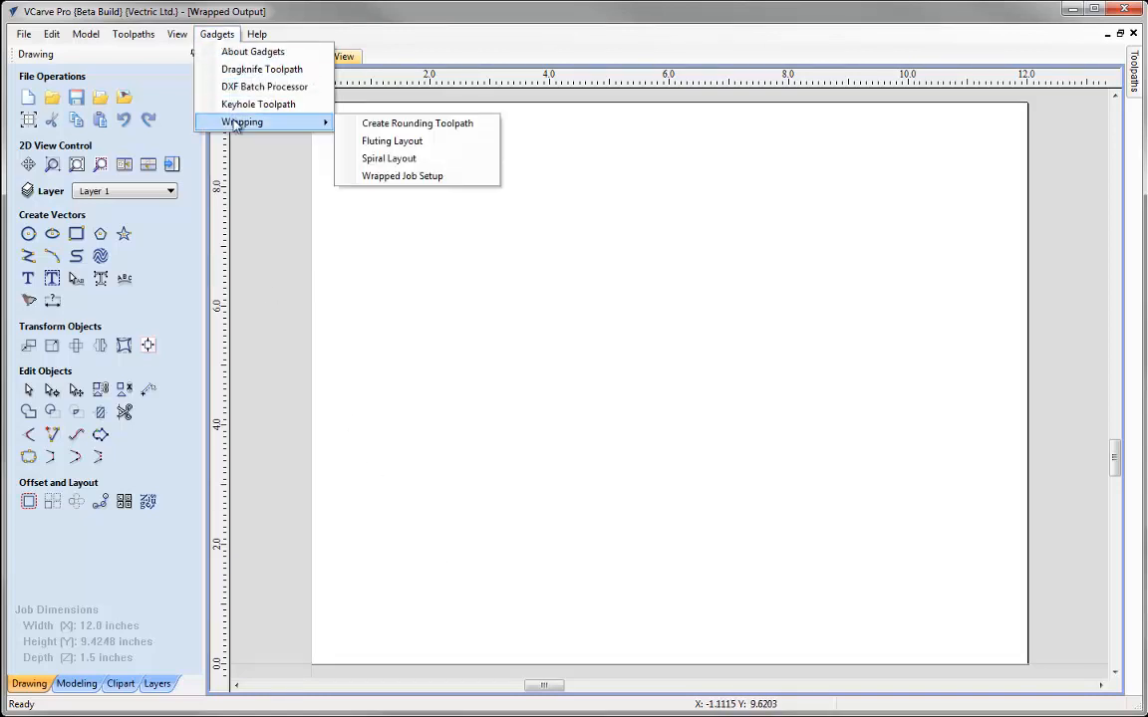
click(408, 146)
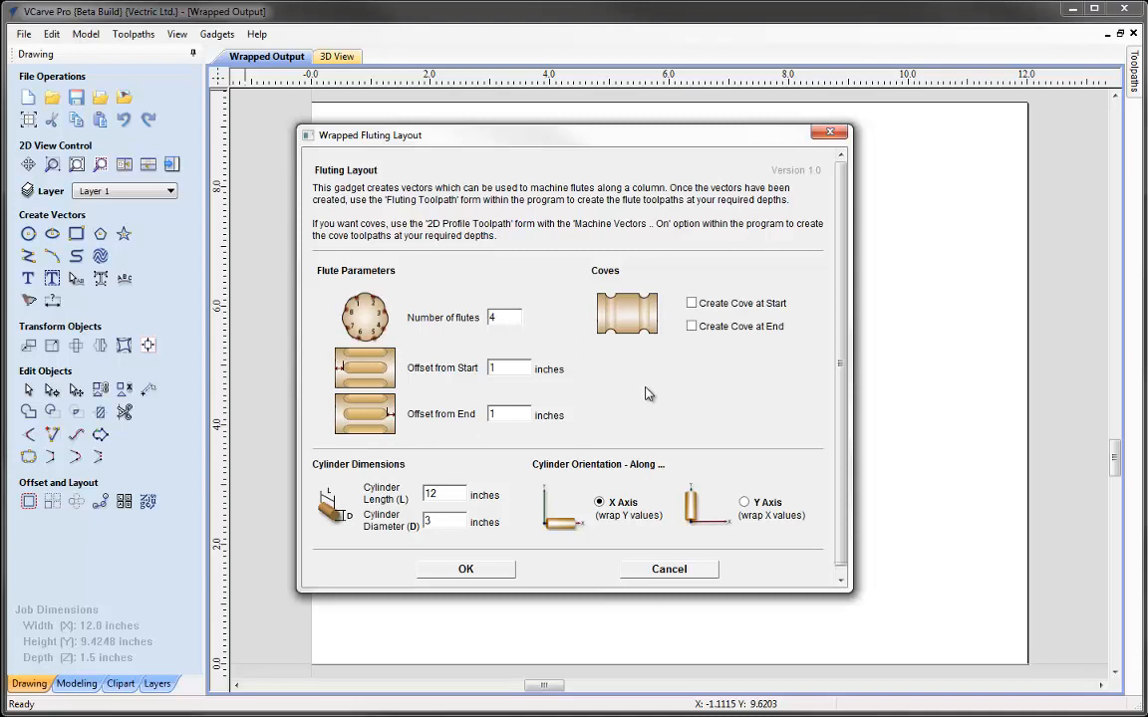
drag(506, 320, 485, 325)
text(6)
click(692, 303)
click(691, 327)
click(469, 569)
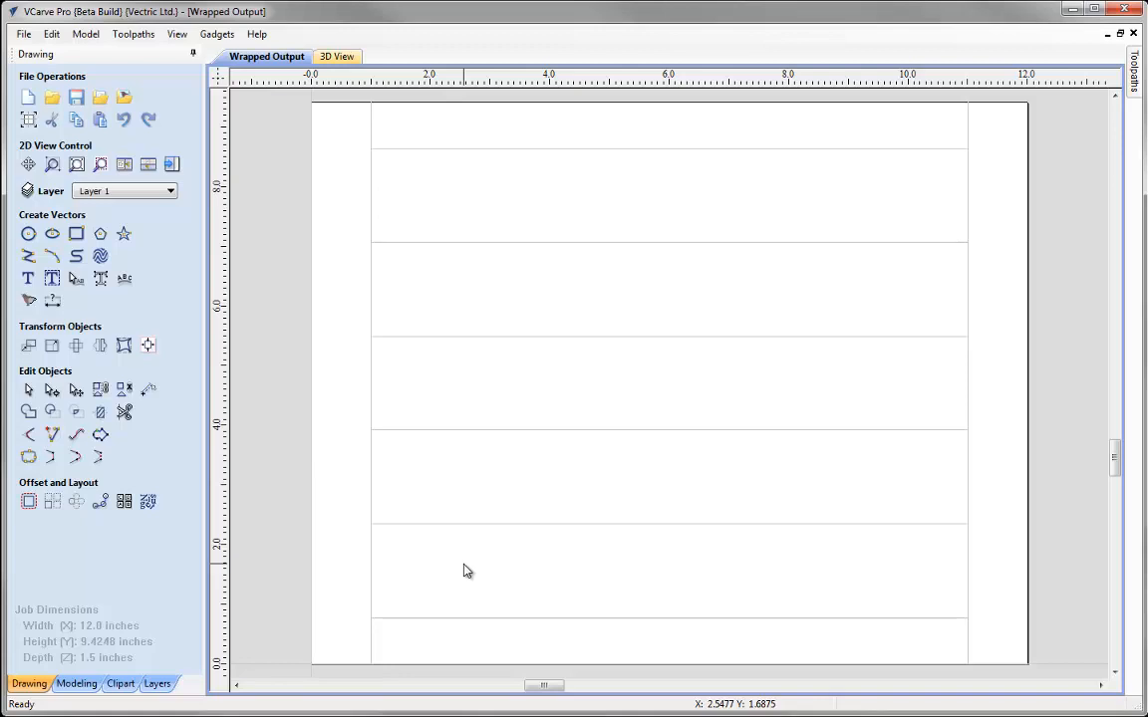
Select the flute vectors together with both cove vectors, and check the layers they were placed on.
click(441, 431)
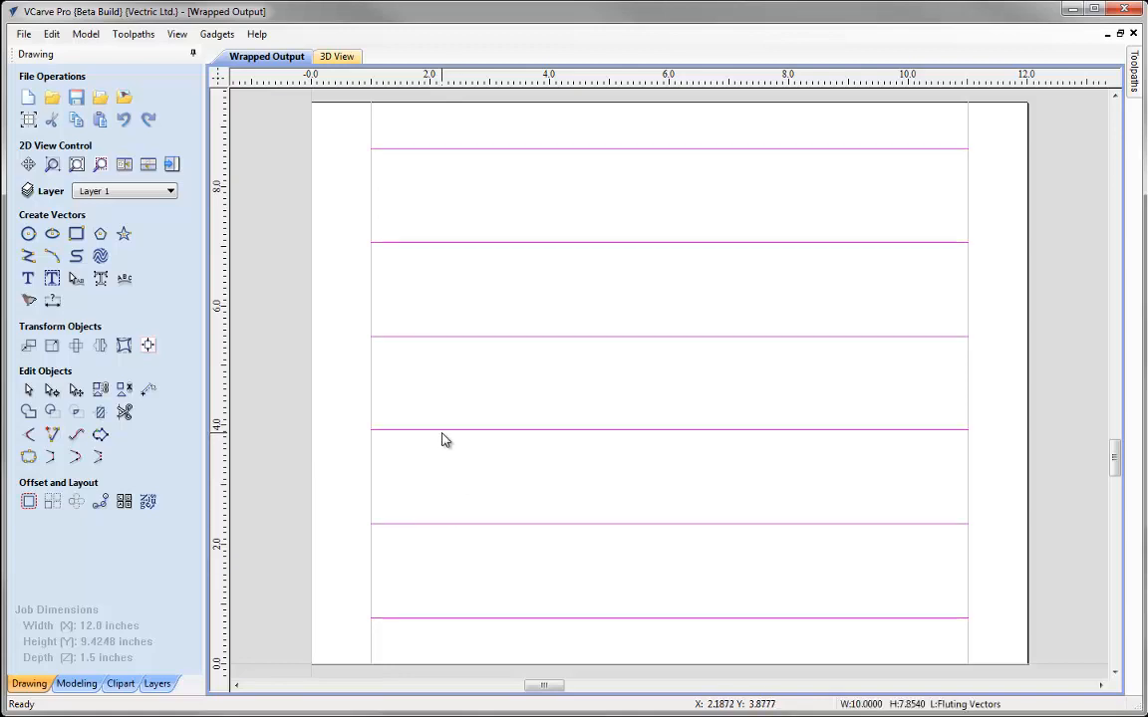
shift+click(371, 409)
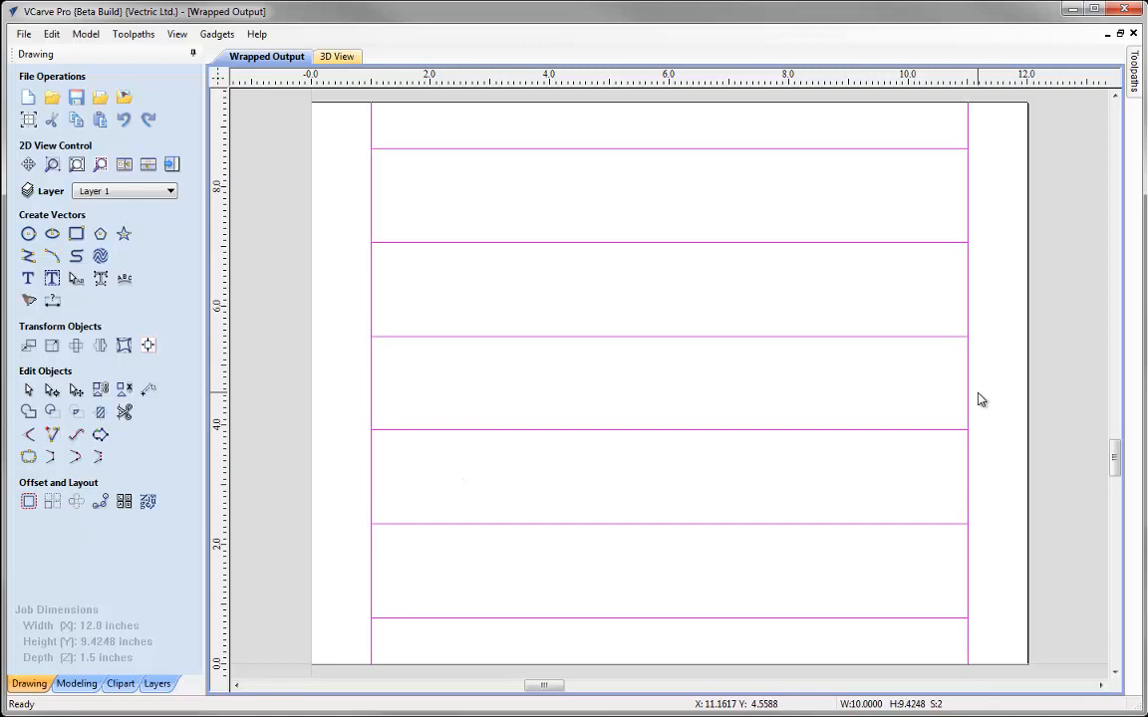
click(171, 191)
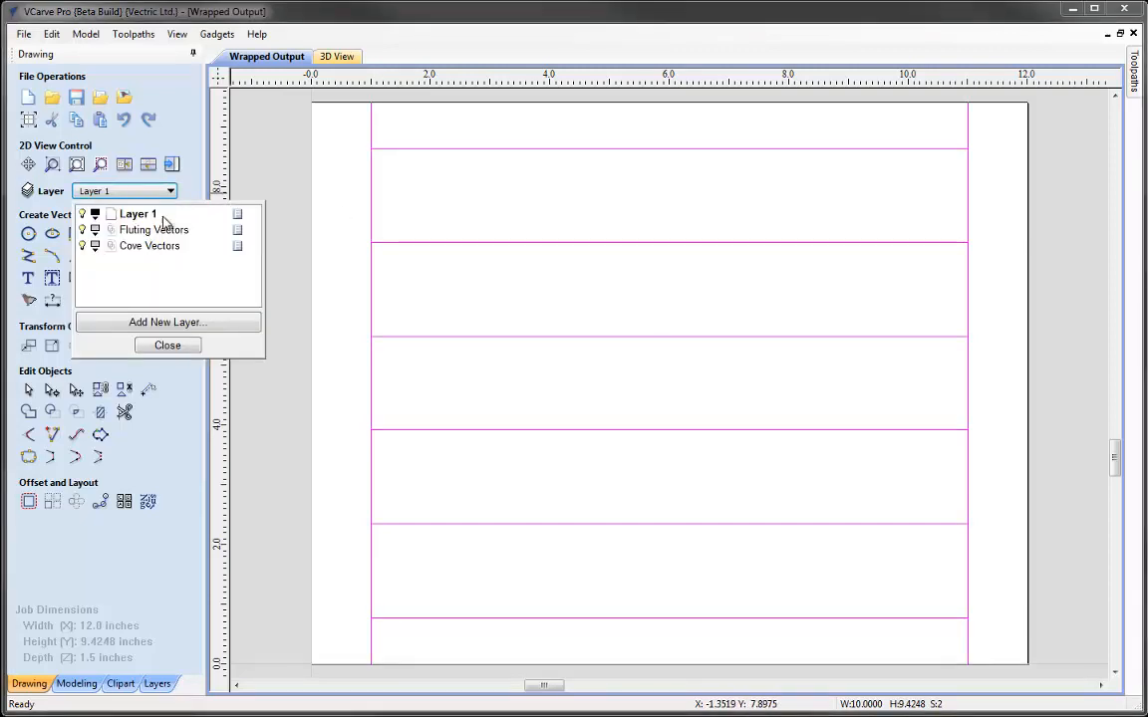
click(183, 349)
Accept the current material setup and start a 2D profile toolpath with a 0.2 inch cut depth.
click(172, 165)
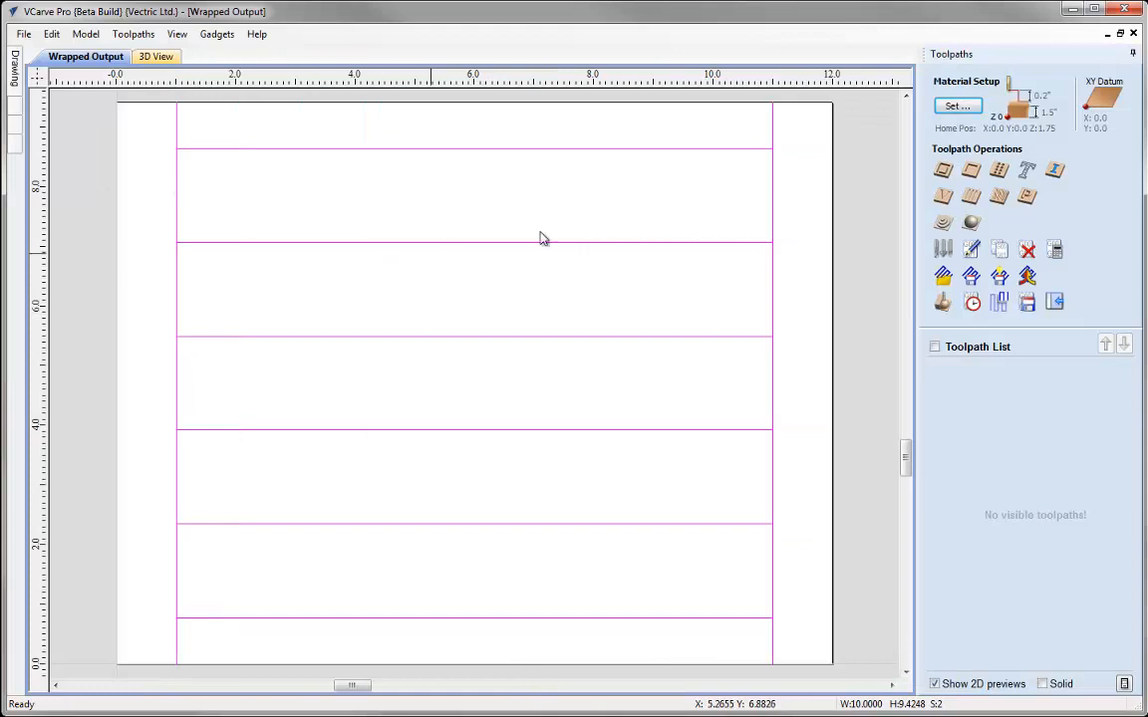
click(946, 109)
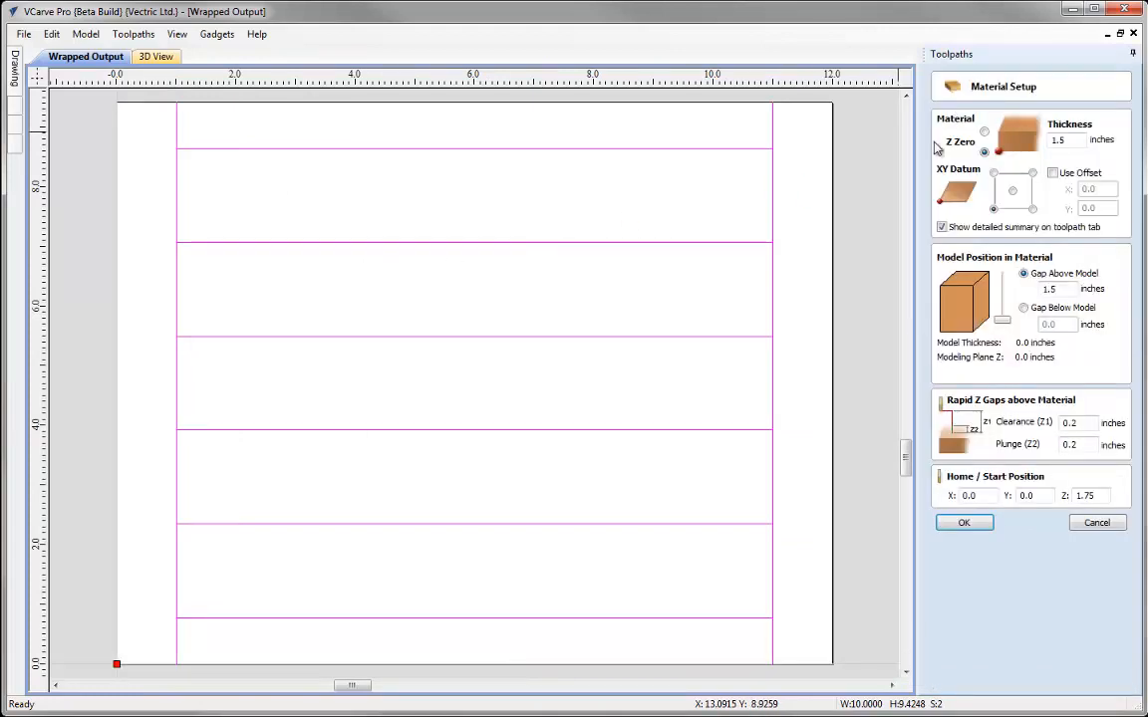
click(964, 524)
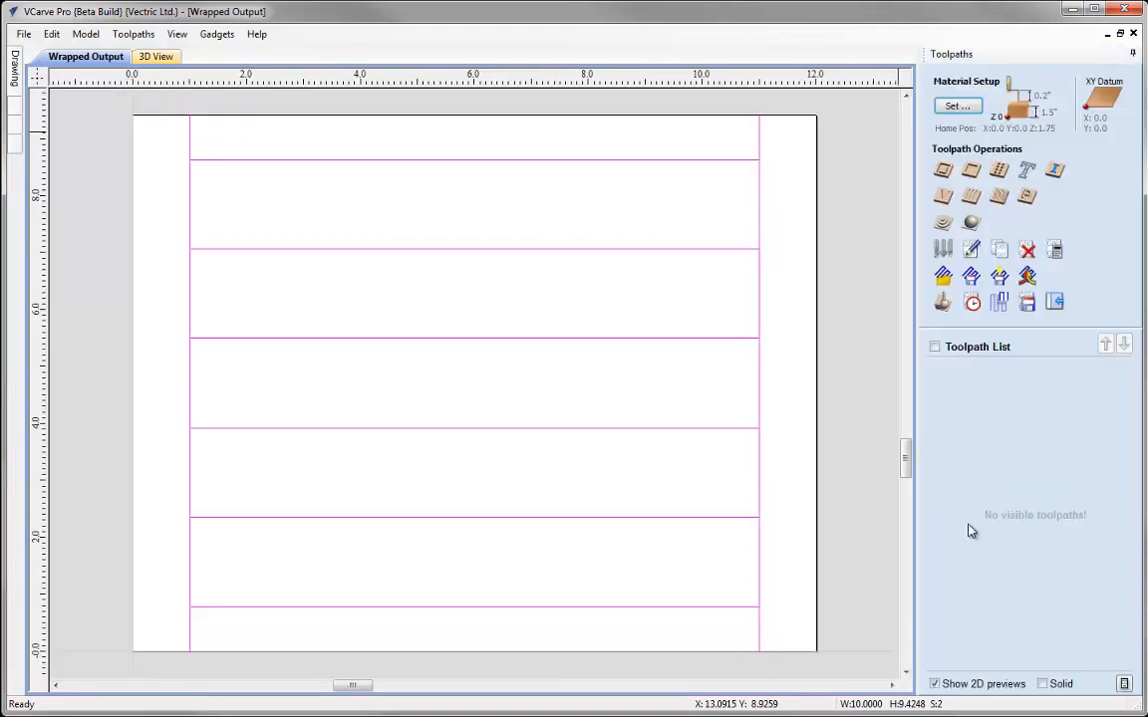
click(943, 169)
key(Tab)
text(0.)
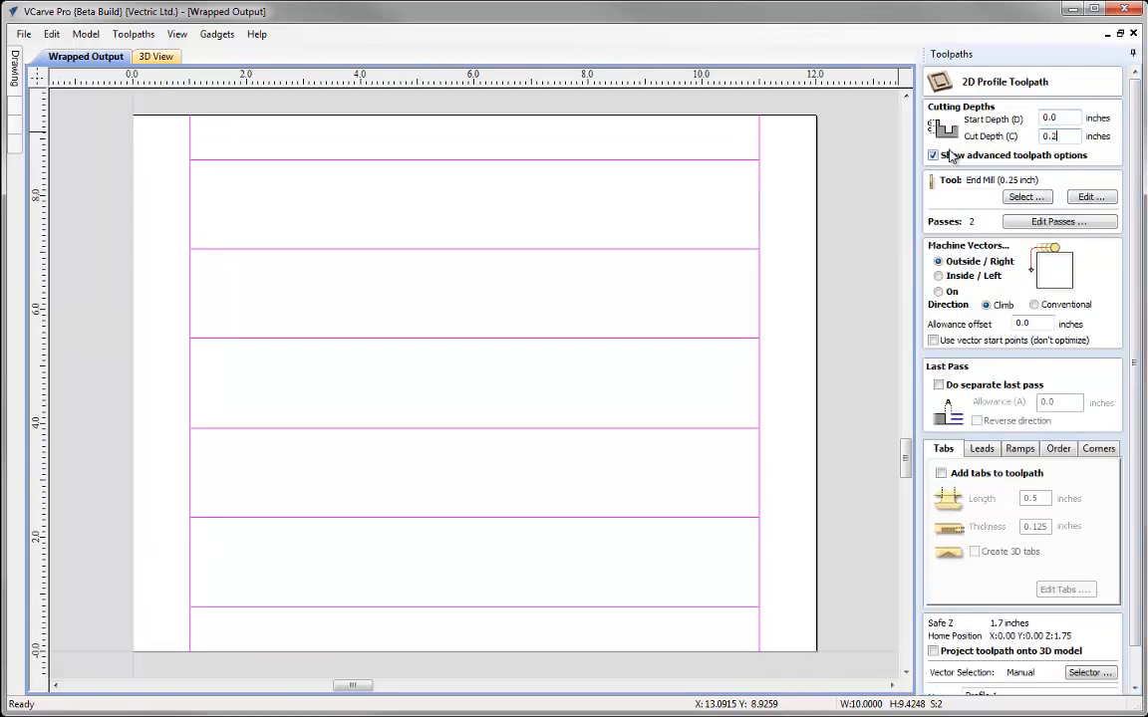
Copy the 0.25 inch ball nose as Ball Nose (0.5 inch) with 0.5 inch diameter and 0.25 inch pass depth, and use it for the profile.
click(1026, 198)
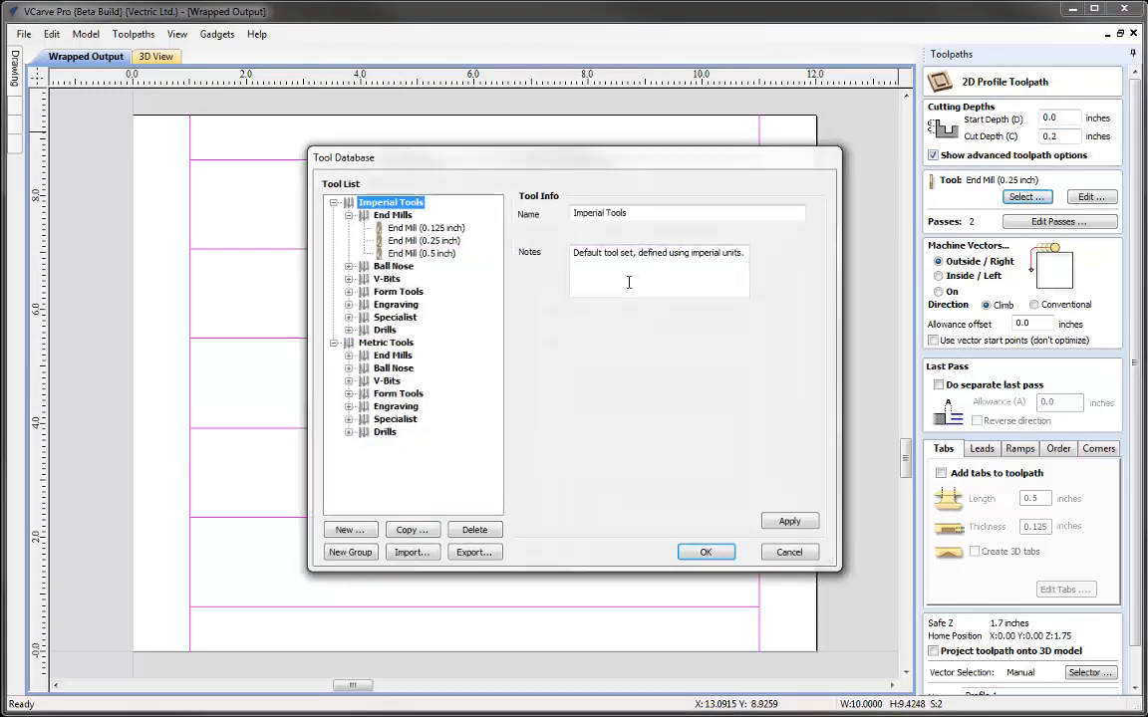
click(350, 266)
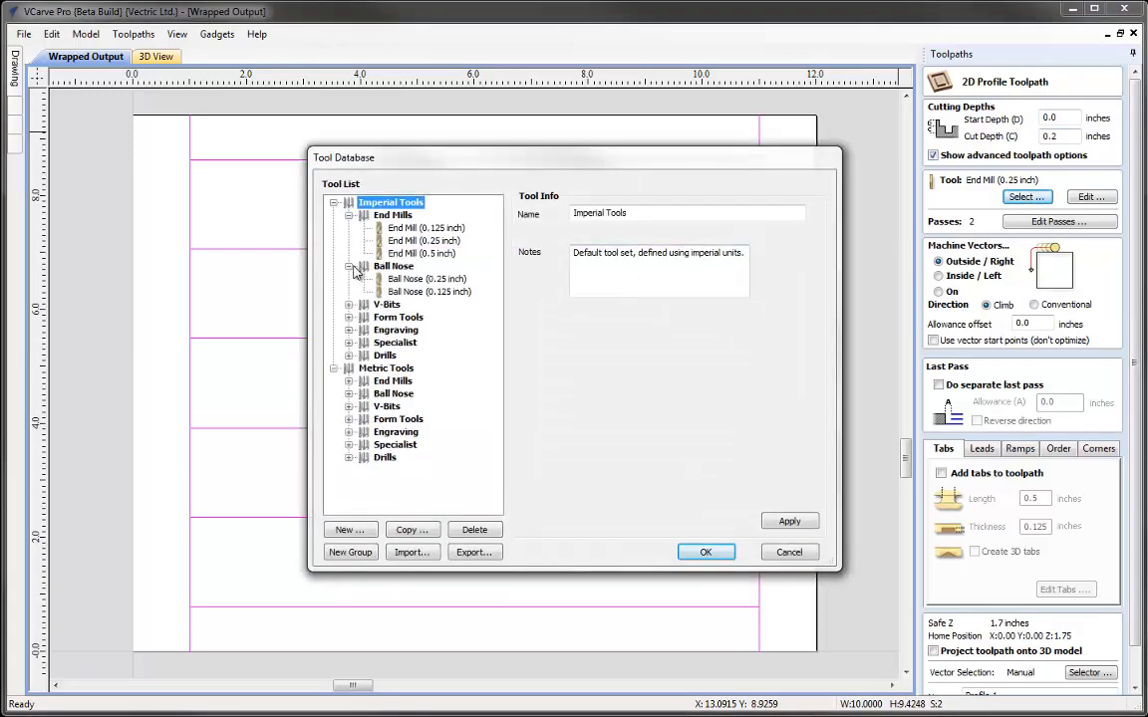
click(419, 279)
click(411, 532)
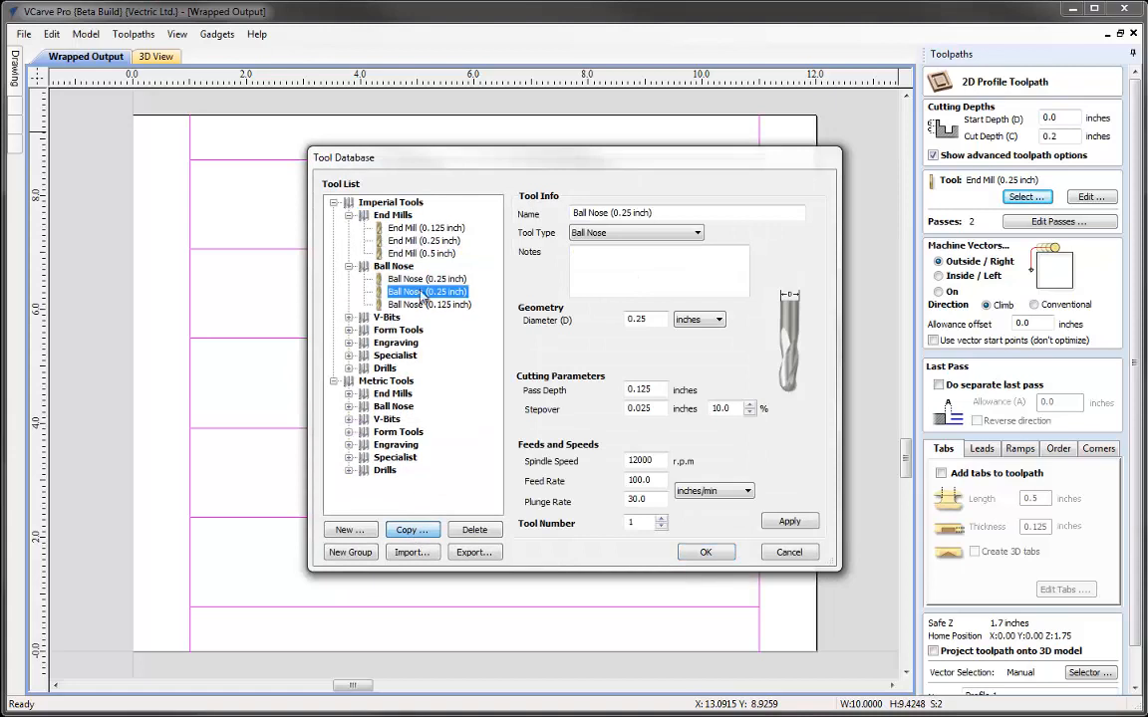
click(421, 281)
click(623, 212)
key(Delete)
click(645, 317)
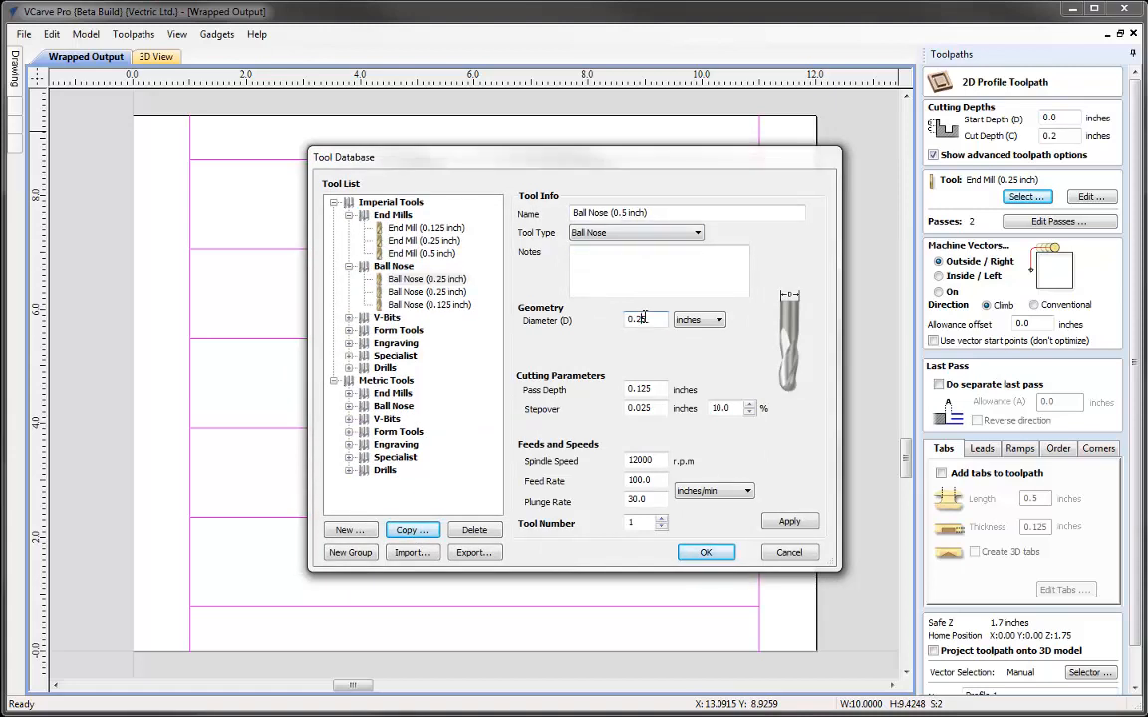
drag(654, 390, 641, 389)
click(790, 522)
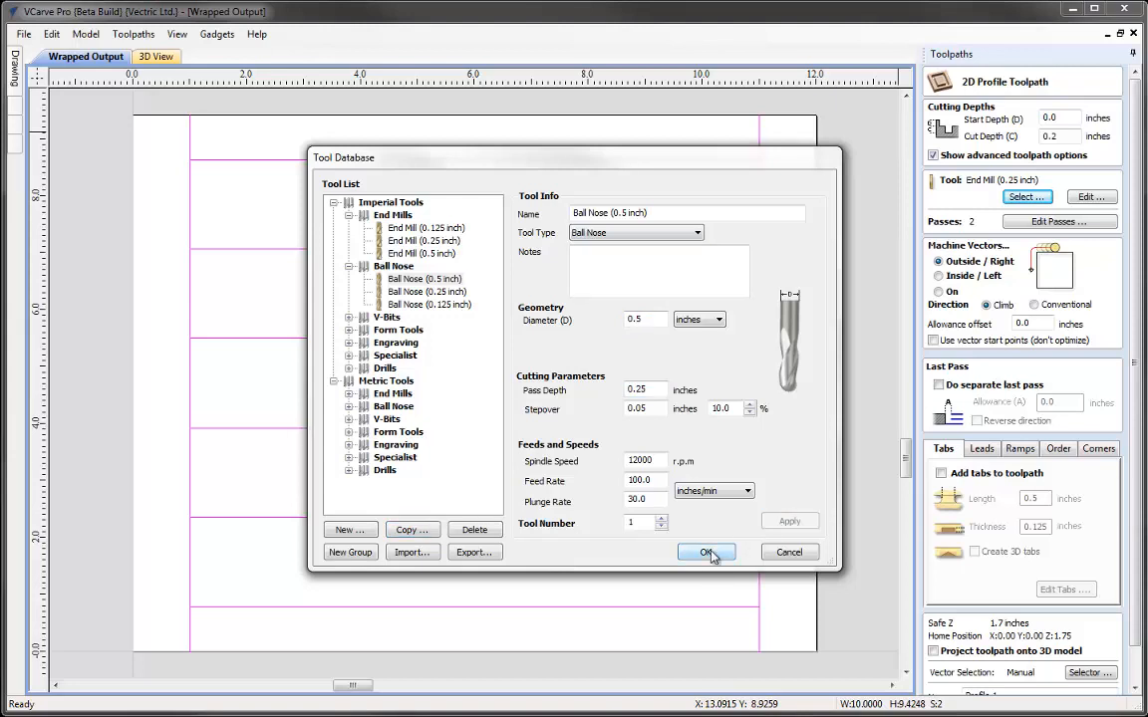
click(707, 553)
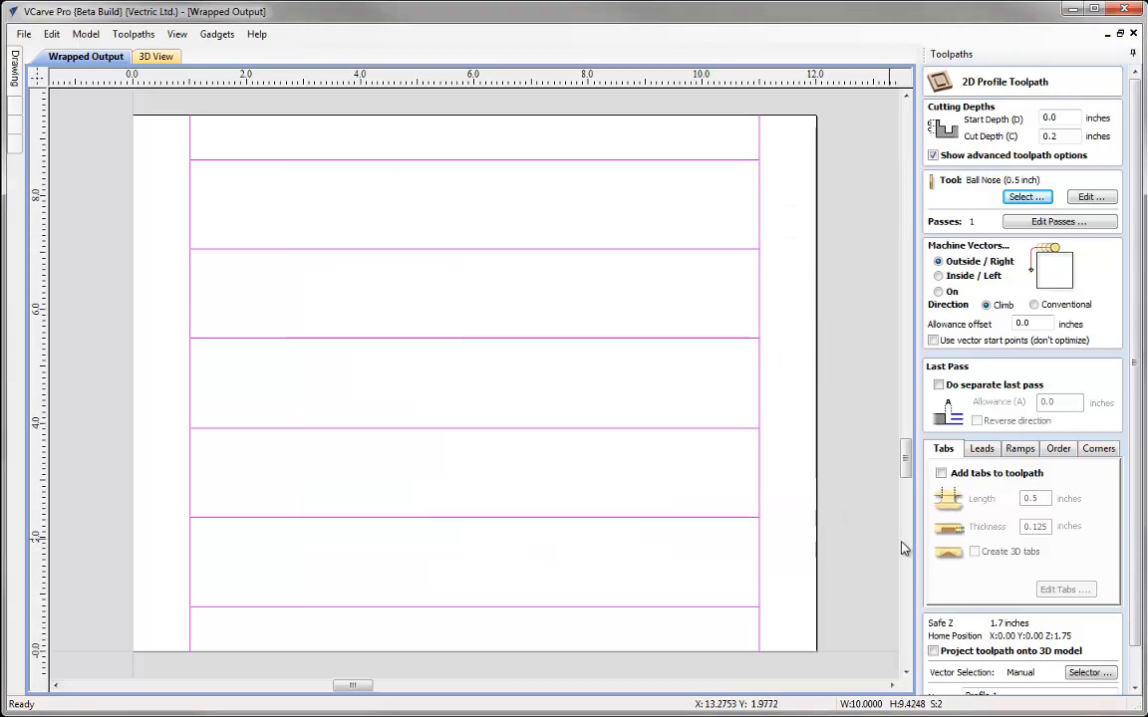
Set the profile to machine on the selected vectors and calculate it as Profile 1.
click(938, 292)
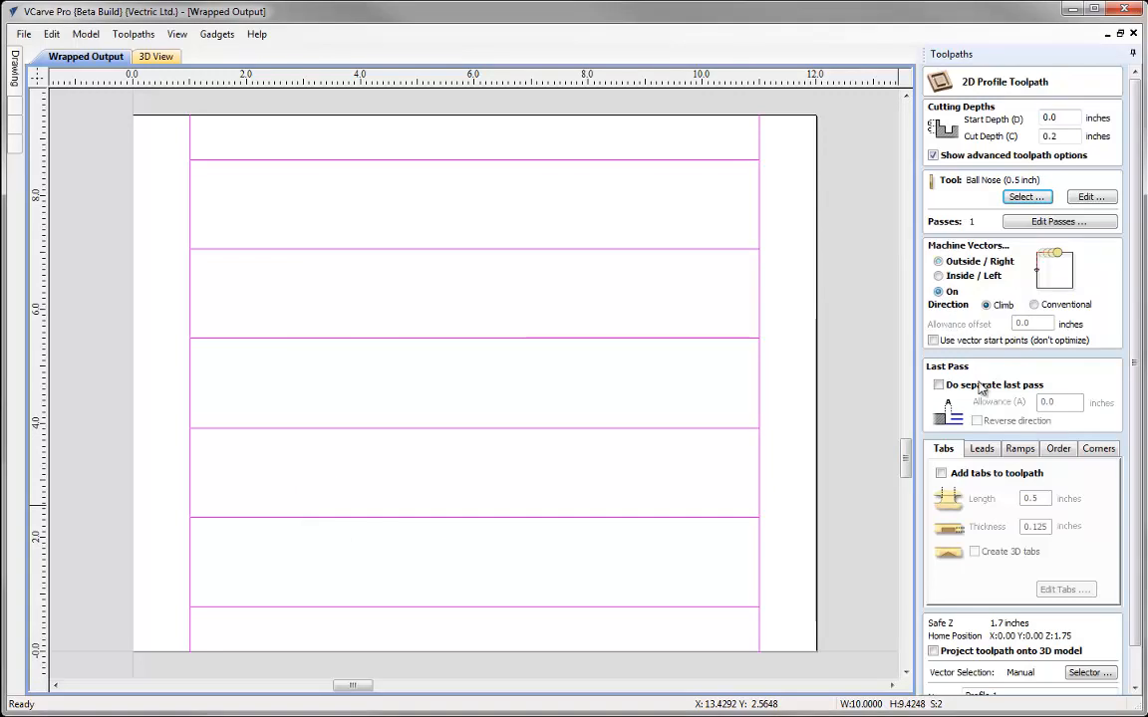
drag(1131, 259, 1137, 313)
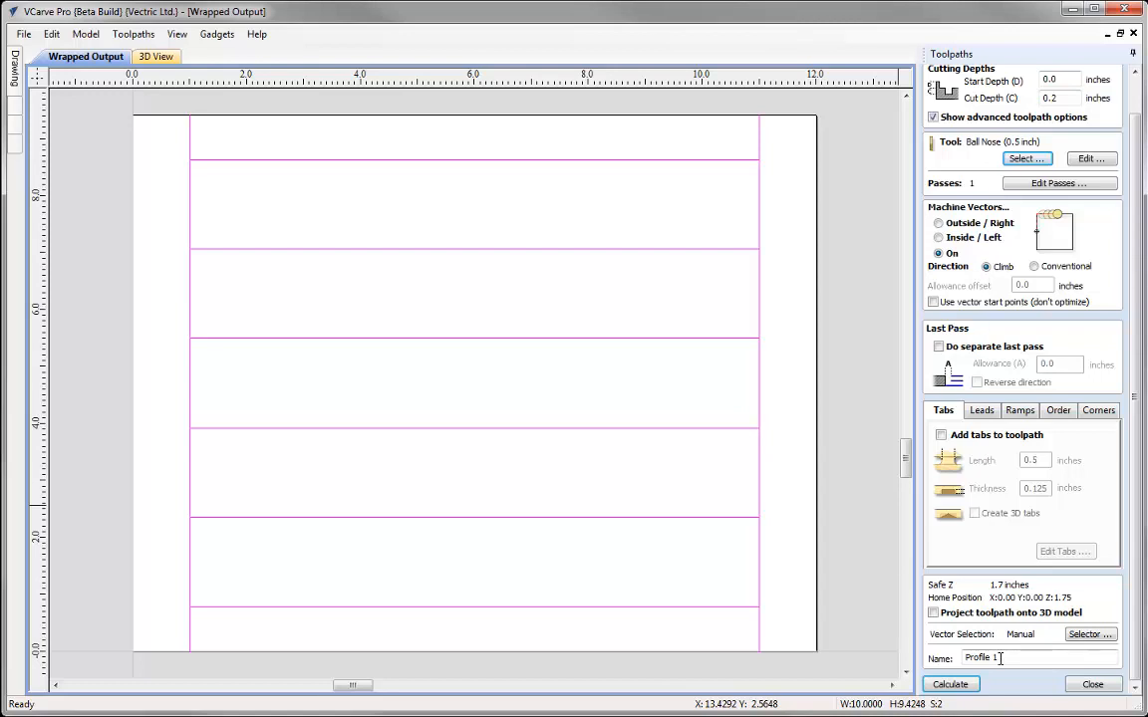
click(970, 686)
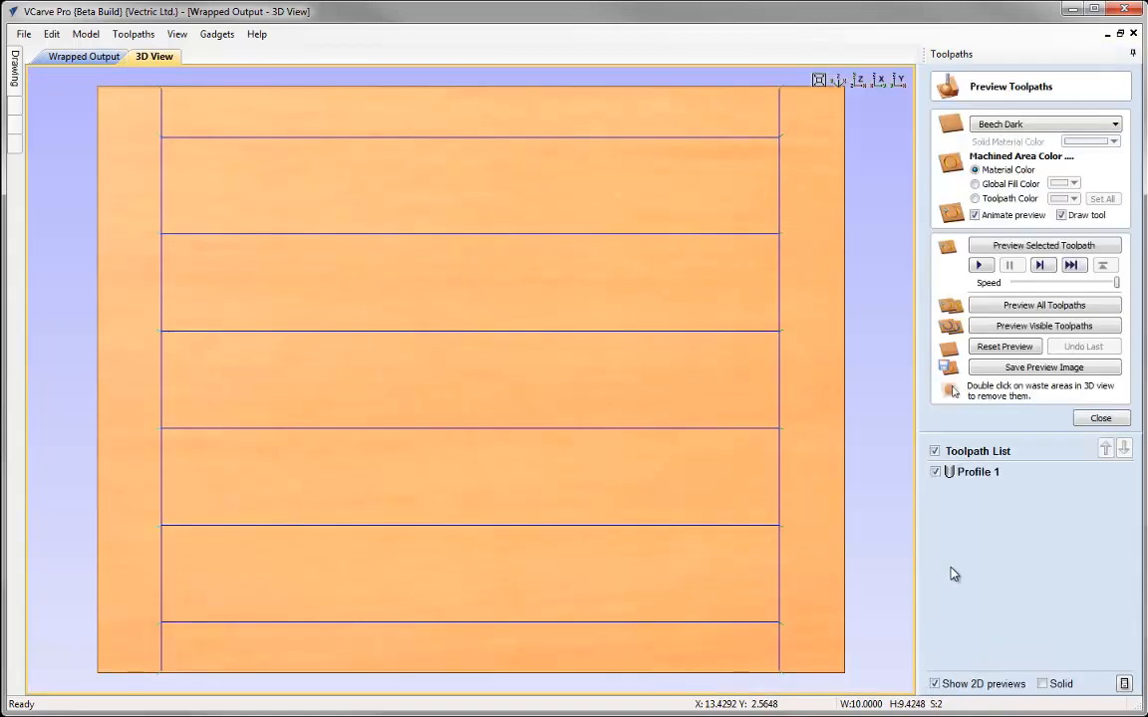
Preview the Profile 1 toolpath on the flat block and inspect the cut flutes and coves.
drag(589, 547, 426, 333)
scroll(533, 291, down, 5)
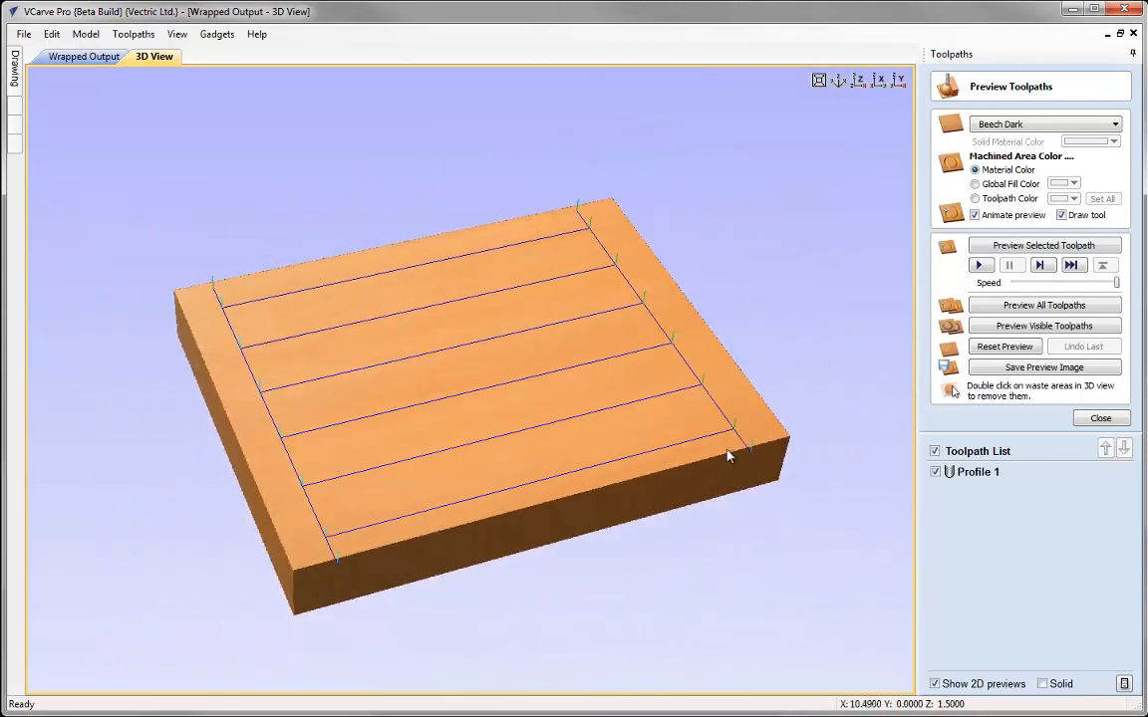
click(1036, 245)
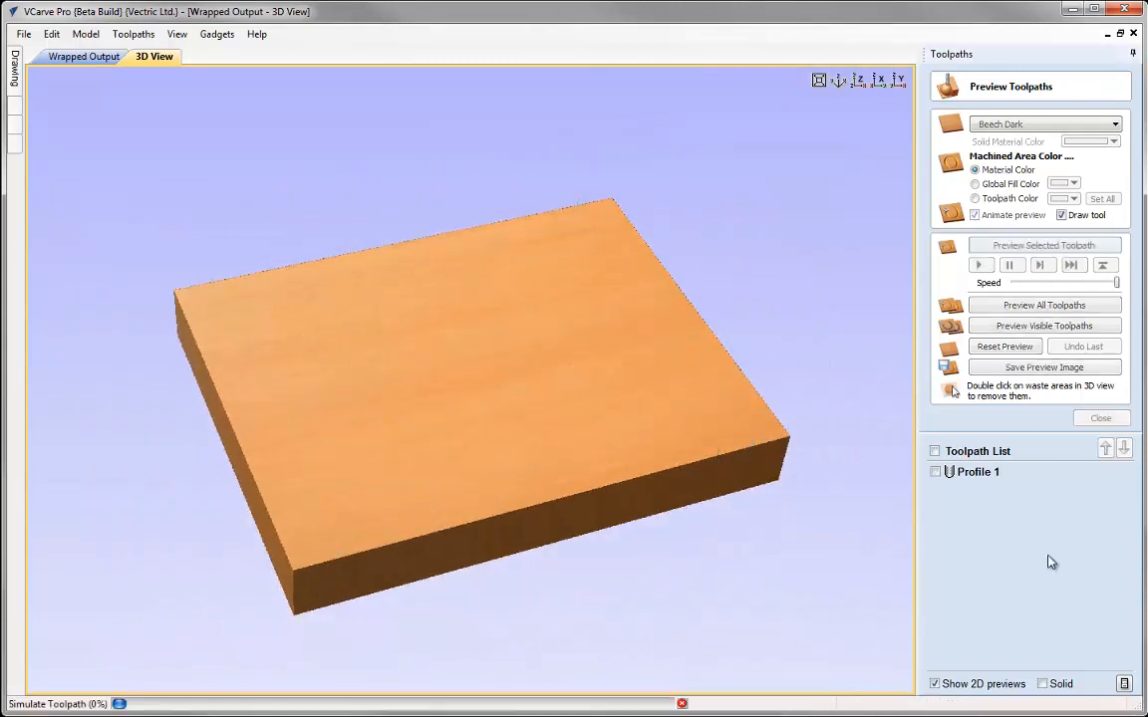
drag(594, 541, 695, 463)
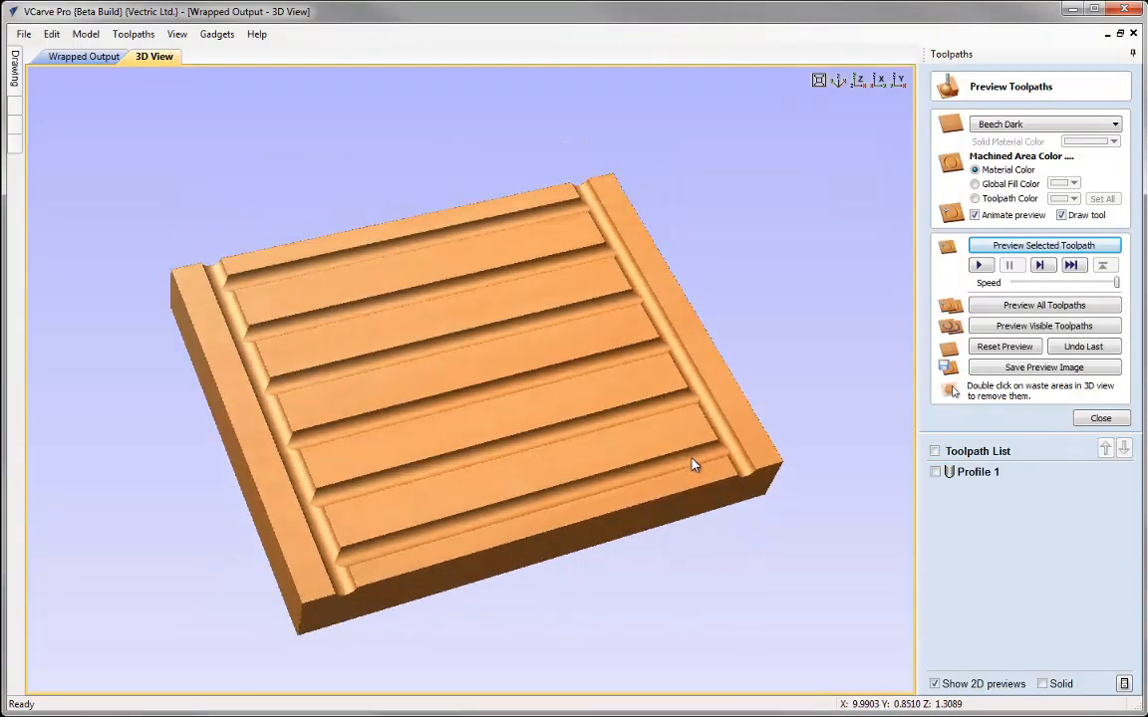
Reset the machining preview, close it and turn off the color shaded view of the block.
click(989, 346)
click(1100, 419)
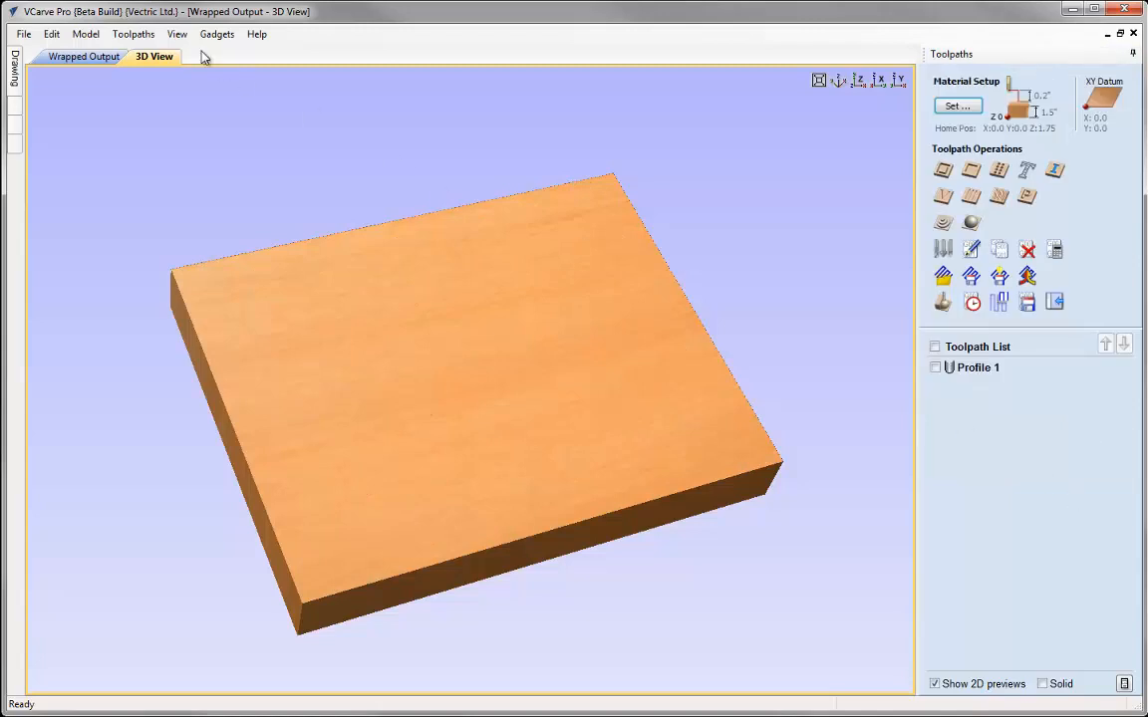
click(176, 35)
click(191, 107)
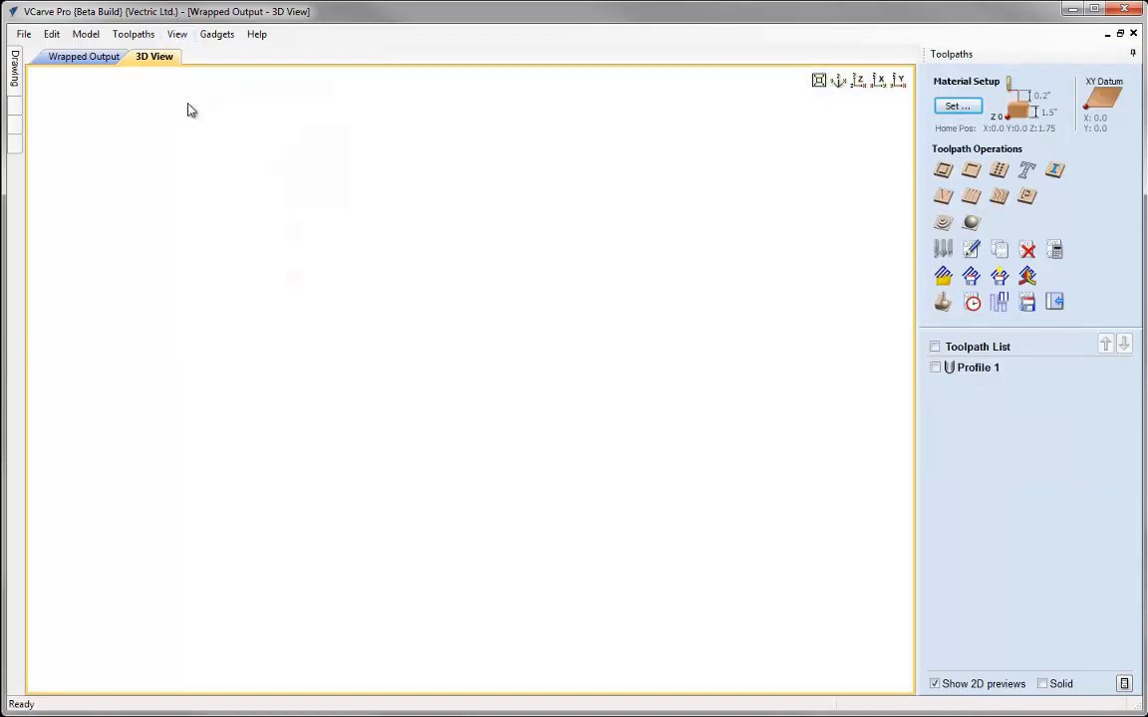
Show the Profile 1 toolpath wrapped with Y values around the X axis and inspect the flutes and coves around the cylinder.
click(934, 347)
click(839, 83)
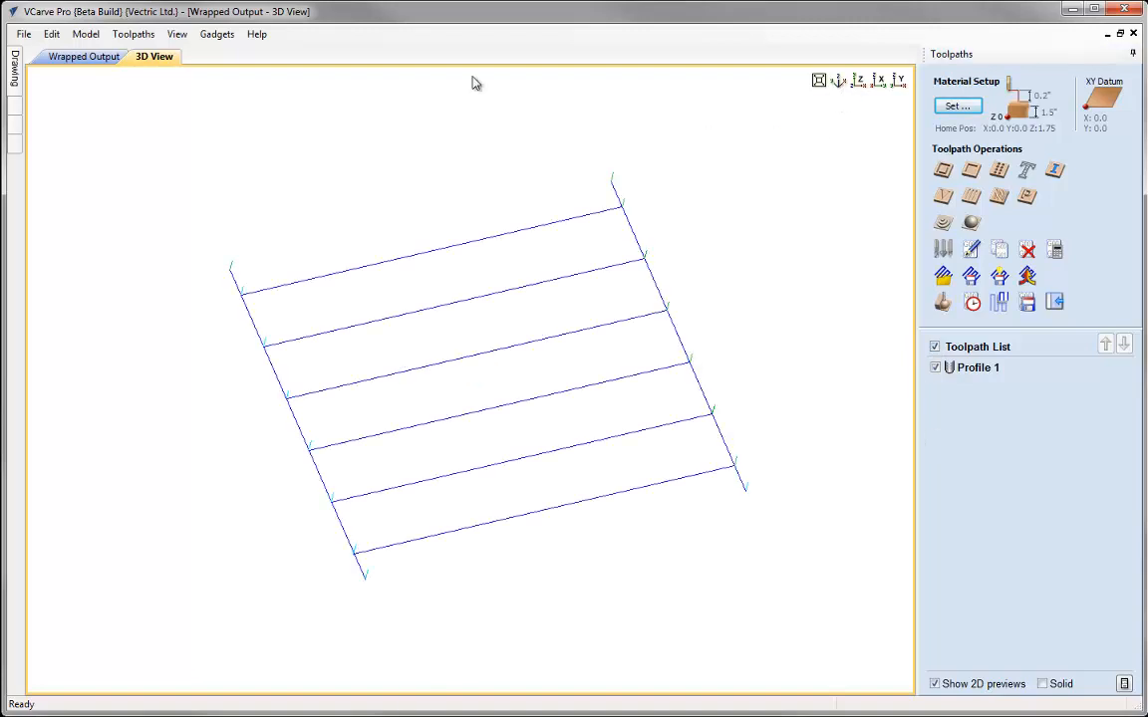
click(138, 36)
mouse_move(146, 105)
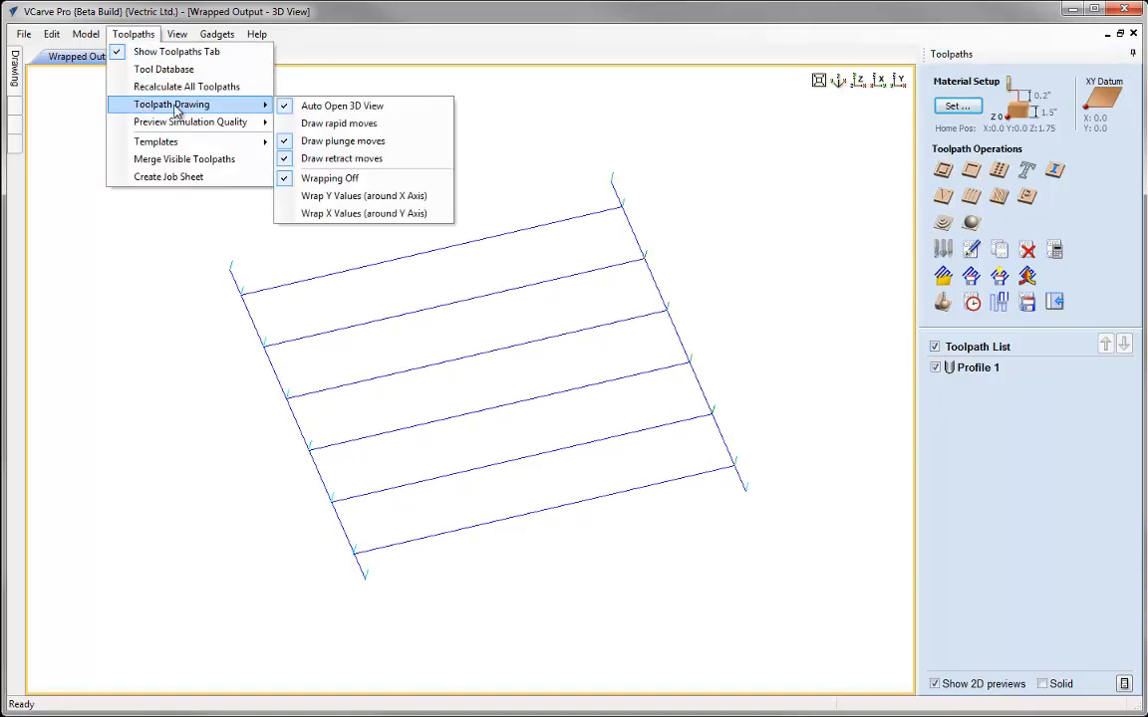
click(332, 196)
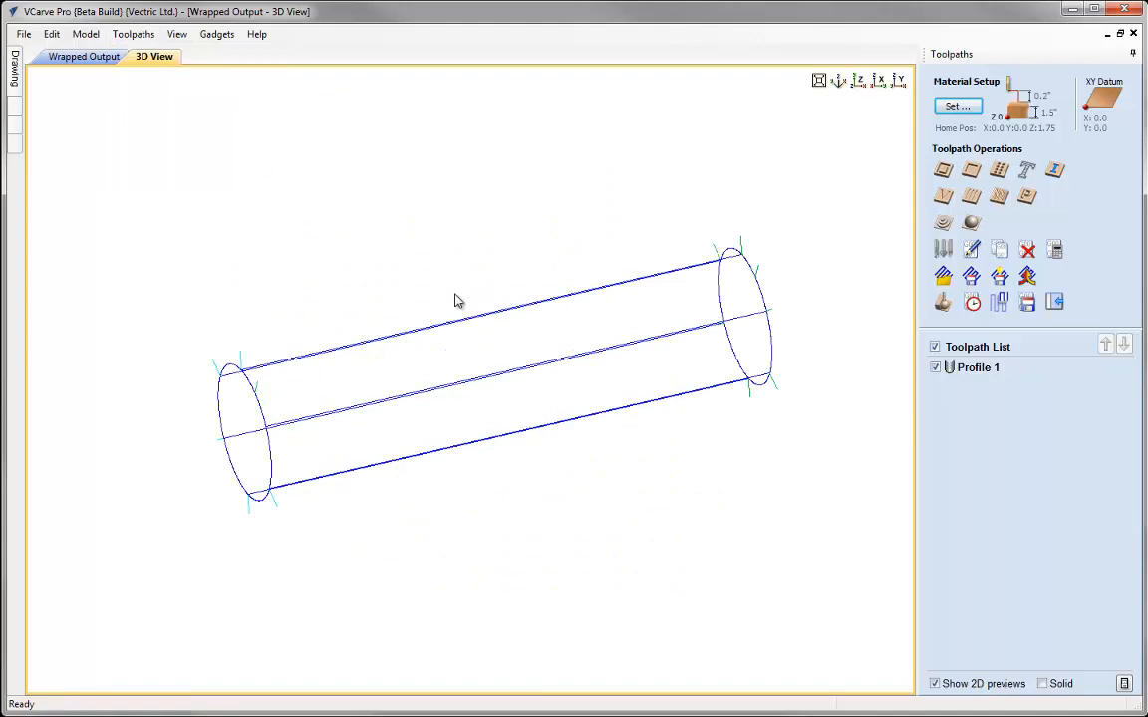
drag(438, 362, 622, 358)
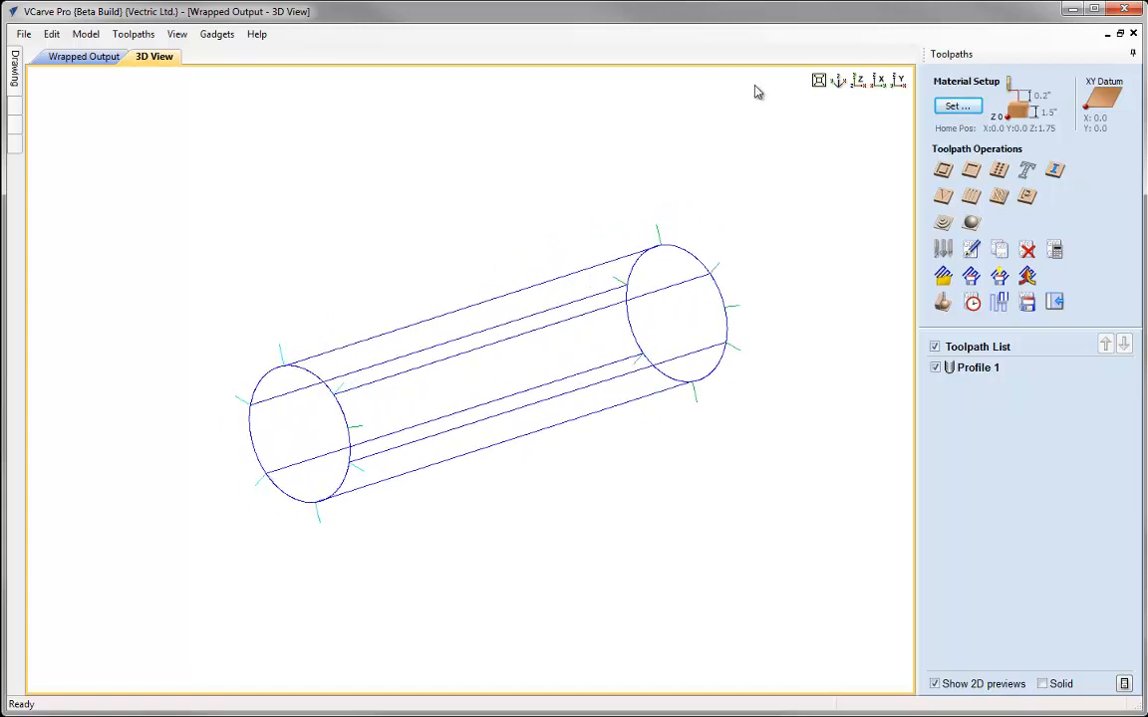
click(838, 82)
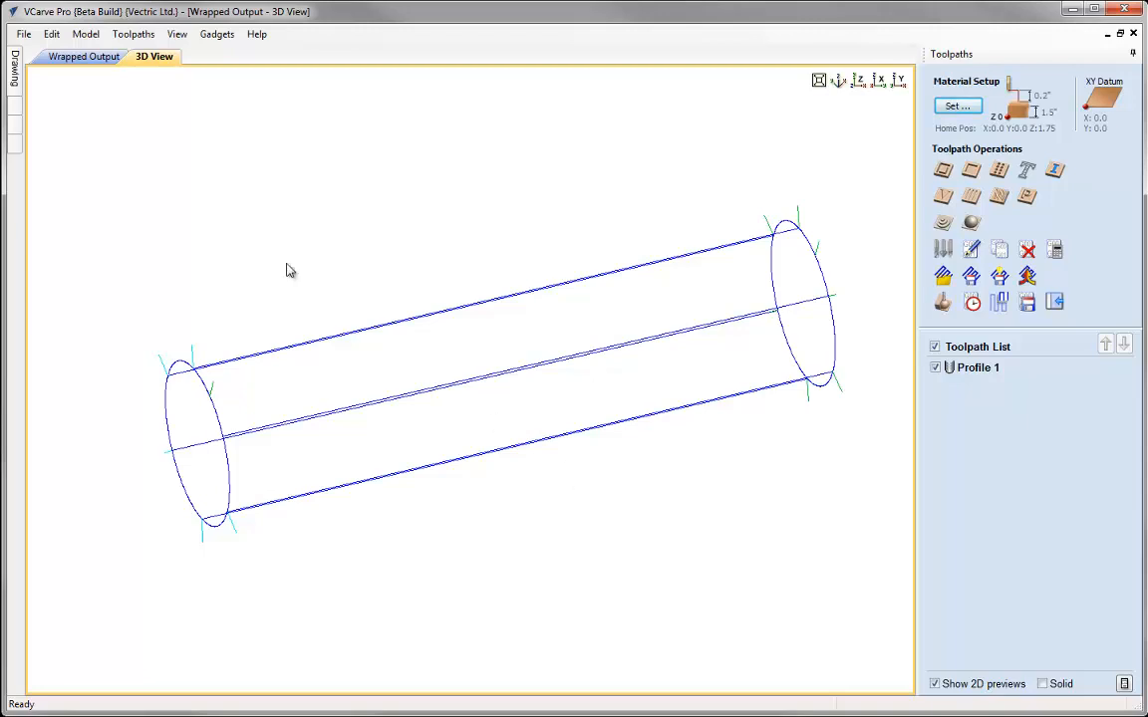
Save the fluted column job as Rotary_Flutes_TOOLPATH.crv and close it.
click(23, 35)
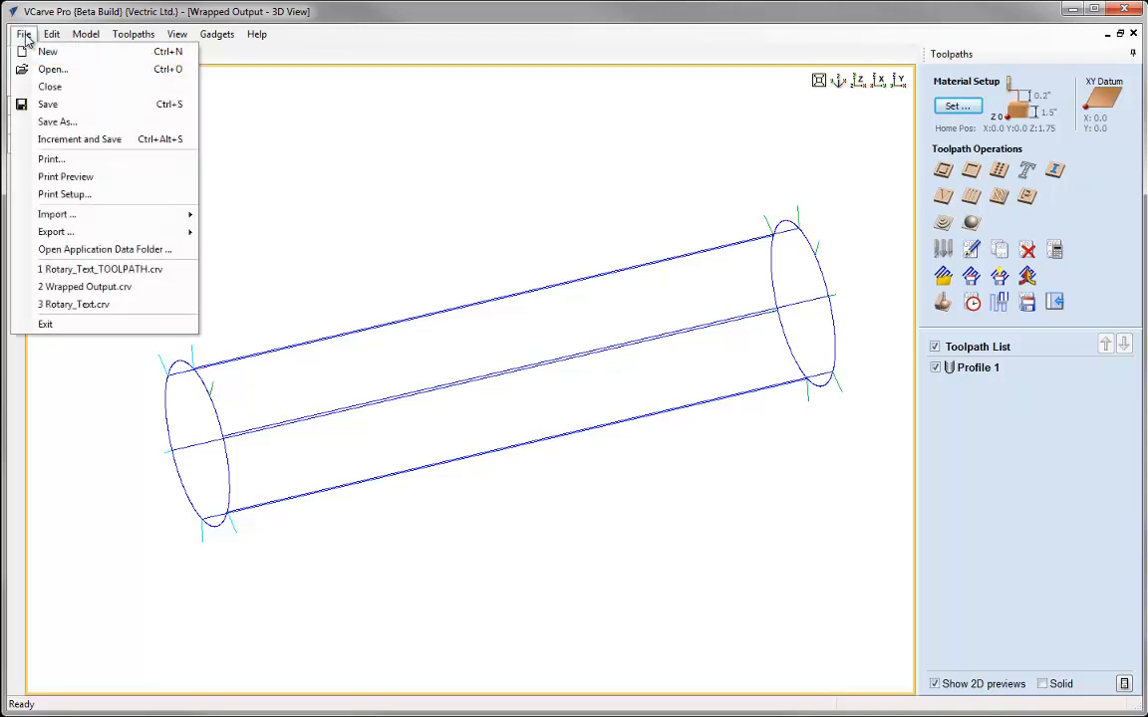
click(60, 123)
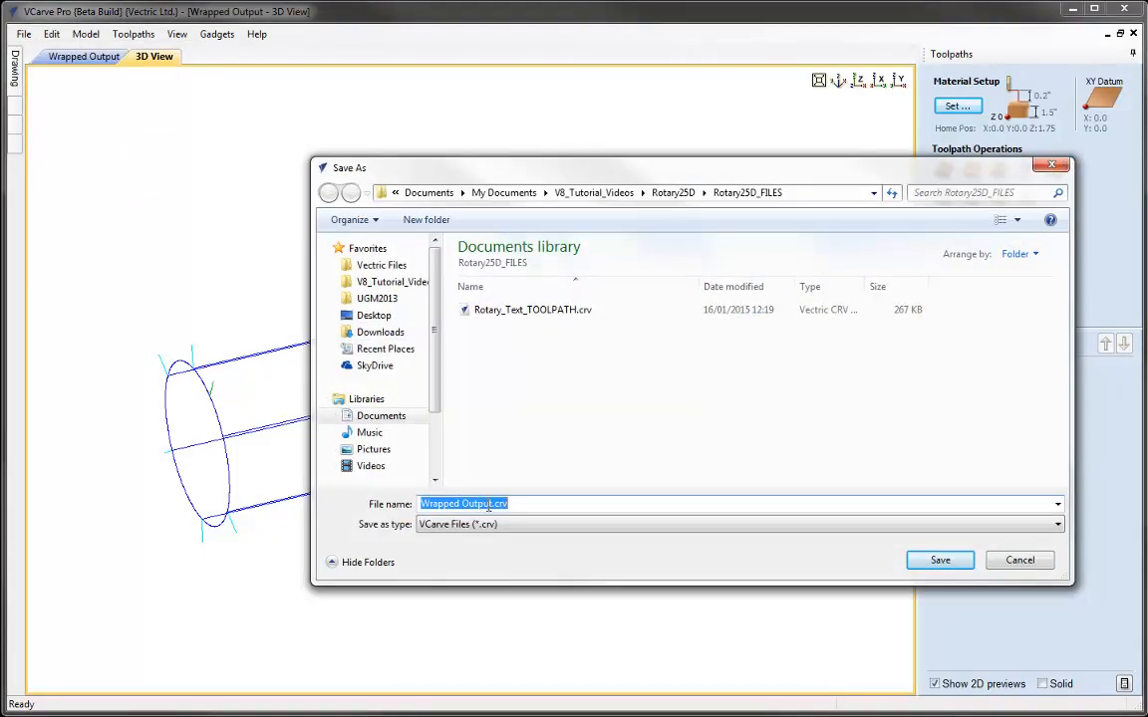
text(Rotary_Flut)
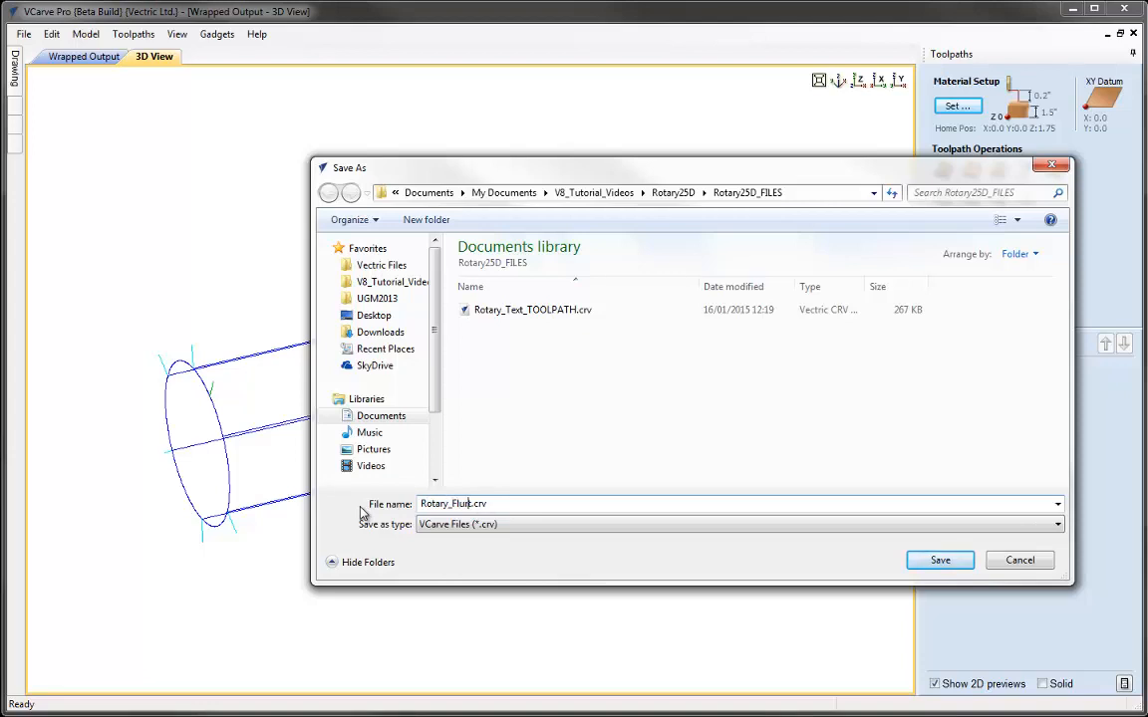
text(es_TOOLPATH)
click(940, 559)
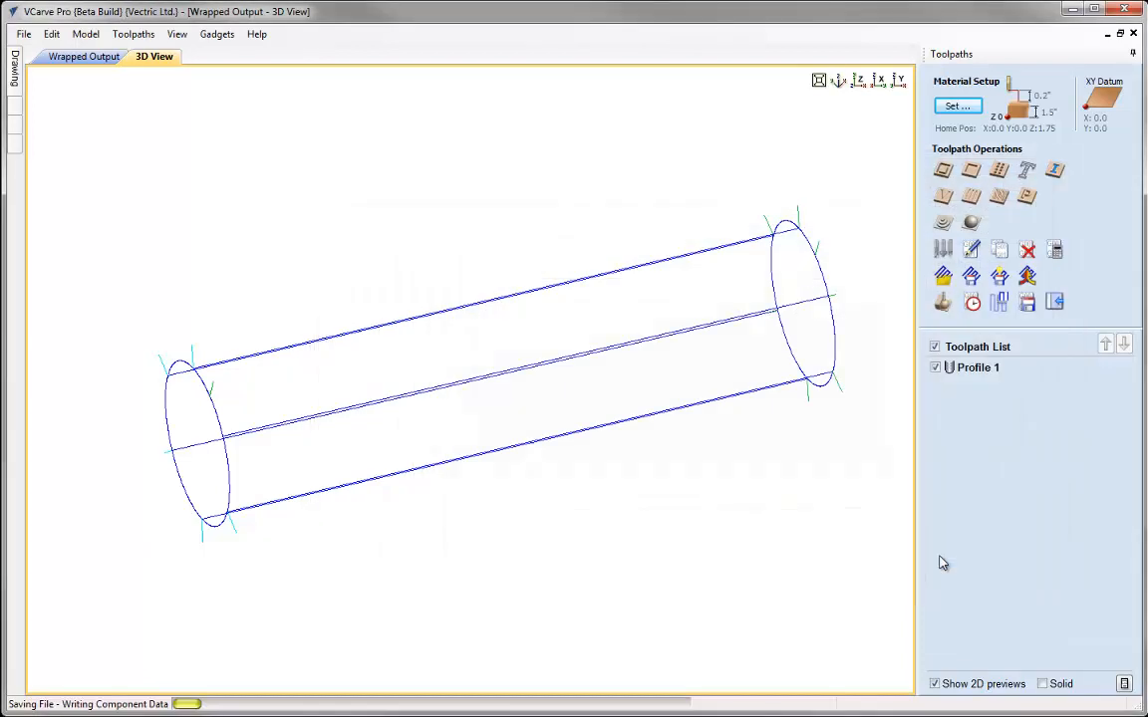
click(23, 33)
click(40, 82)
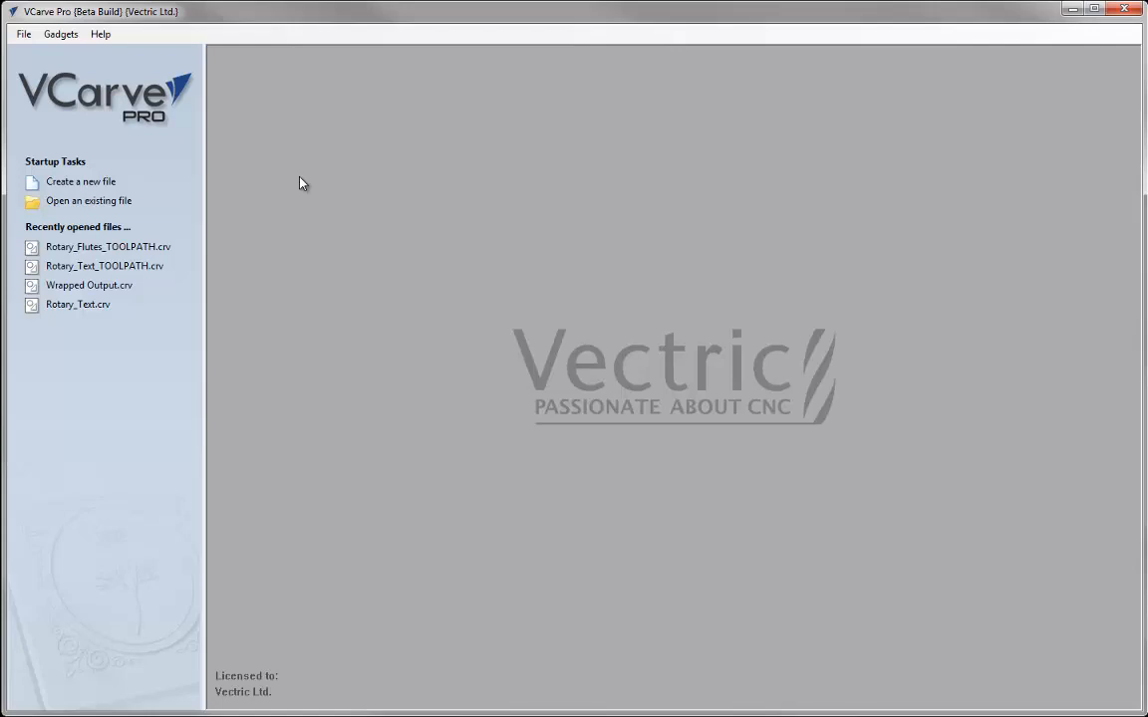
Create a simple cylindrical wrapped job 12 inches long and 3 inches in diameter along the X axis, with Z origin on the cylinder axis.
click(61, 34)
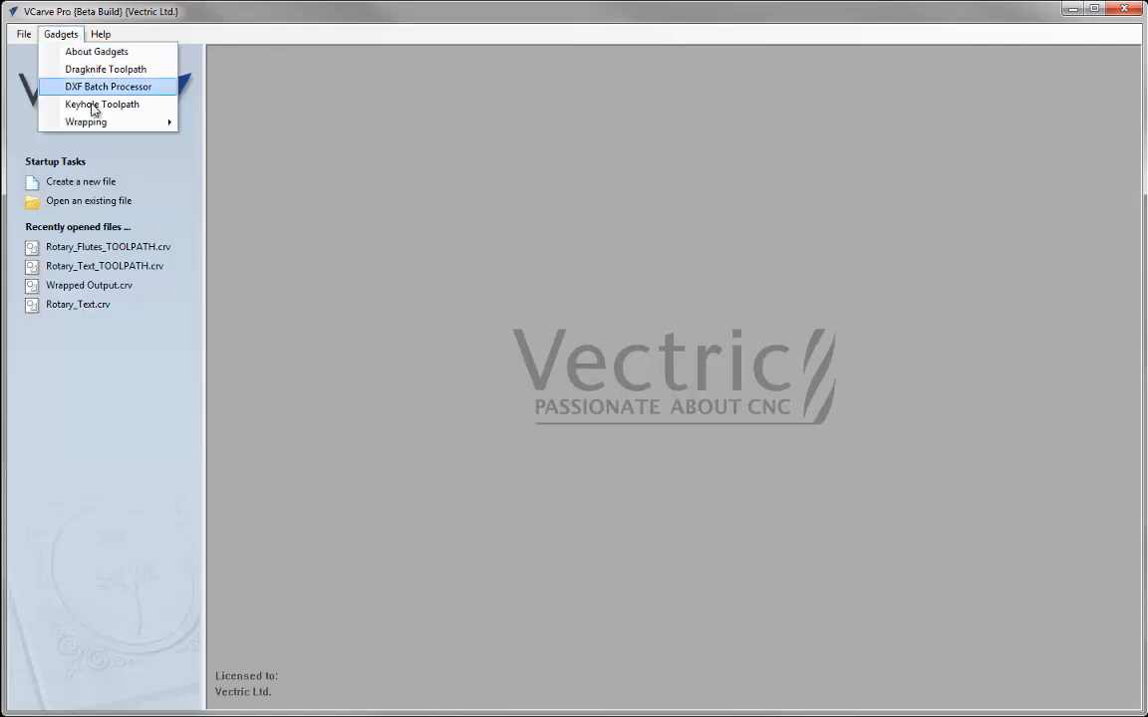
mouse_move(96, 125)
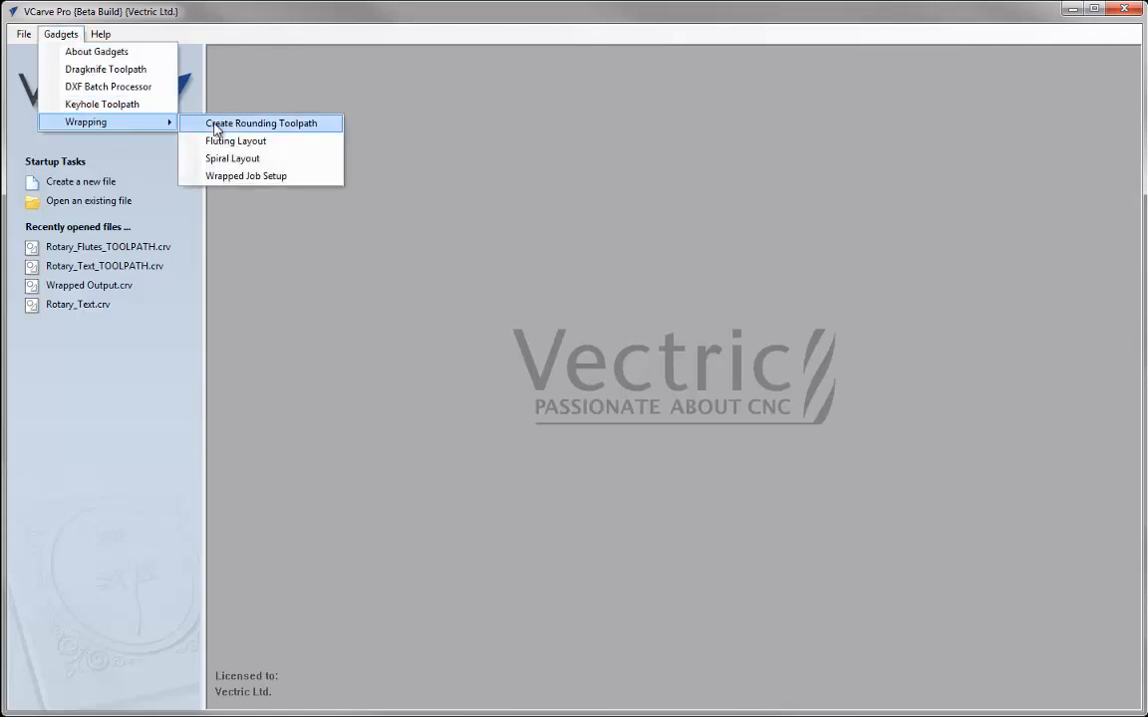
click(227, 175)
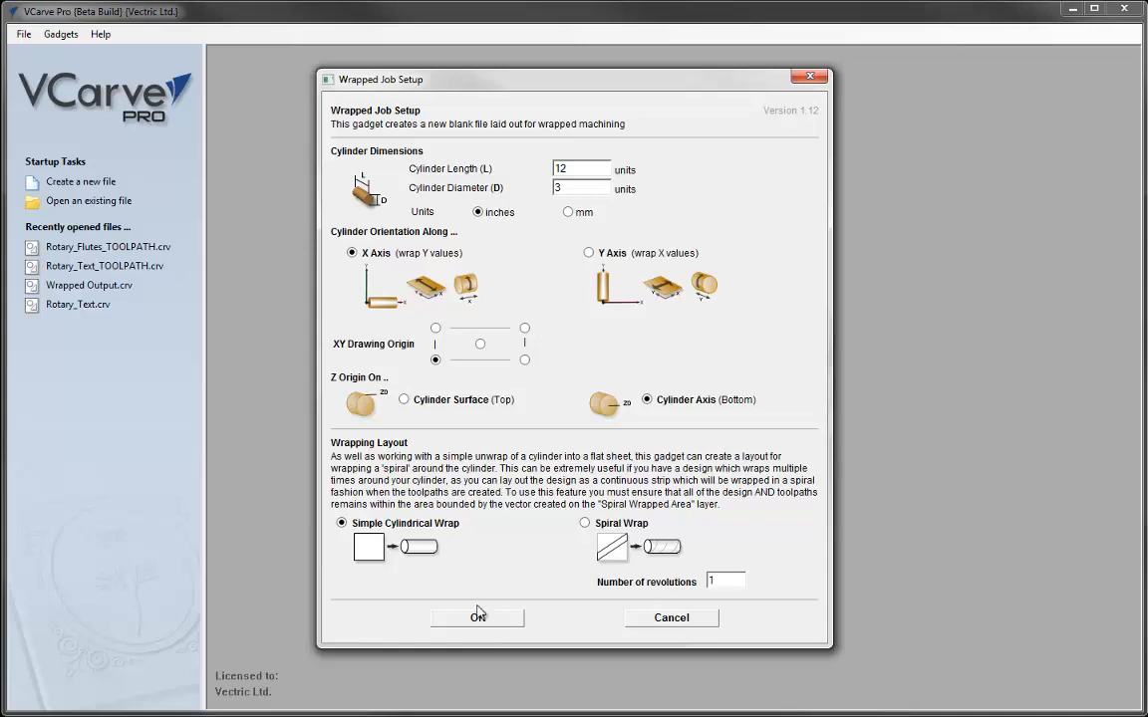
click(478, 619)
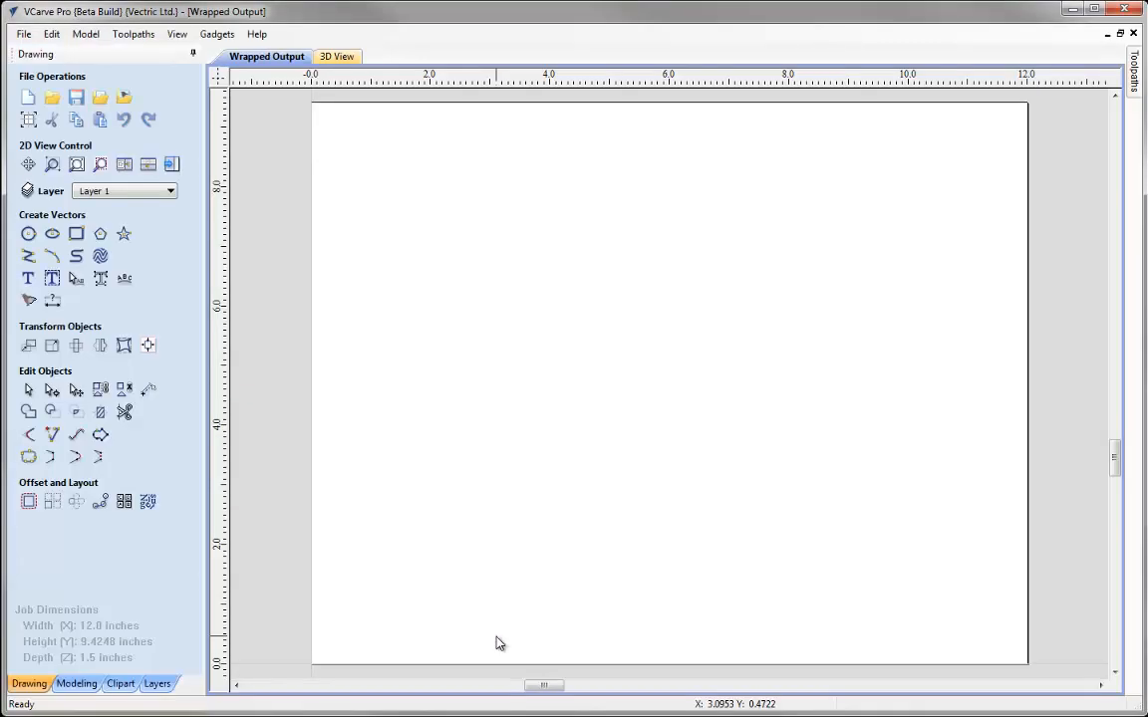
Generate a spiral layout with 4 strands, 1 inch spacing between strands, 1 inch start and end offsets and only a left-hand twist.
click(215, 33)
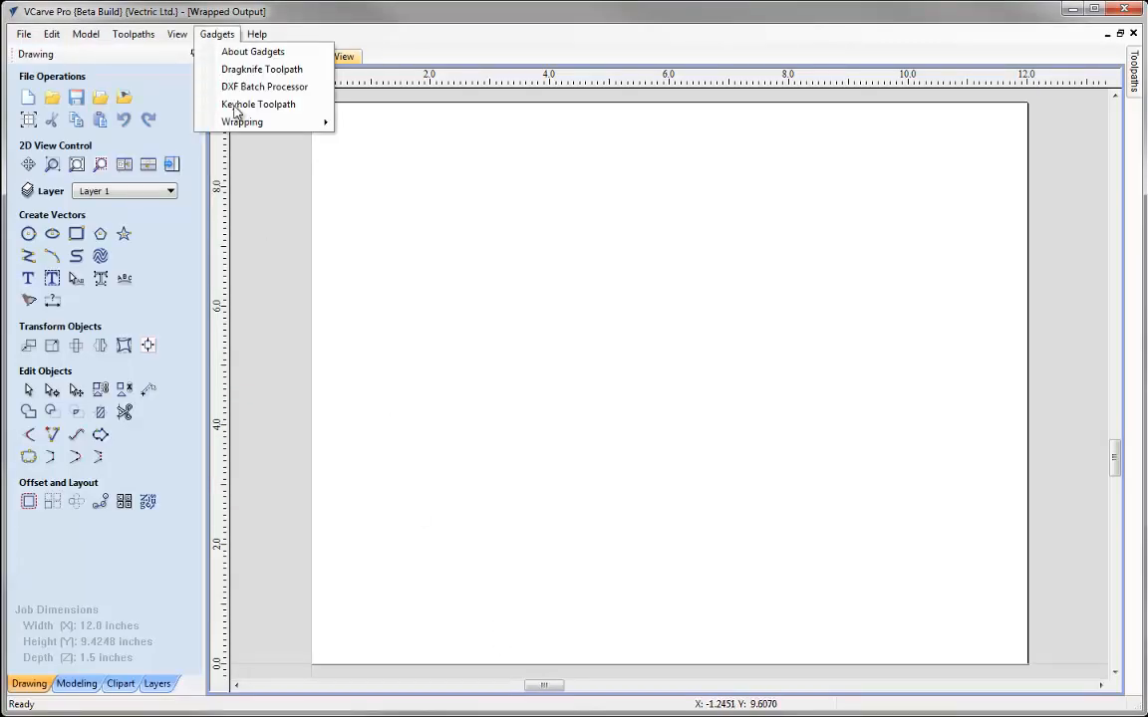
mouse_move(309, 117)
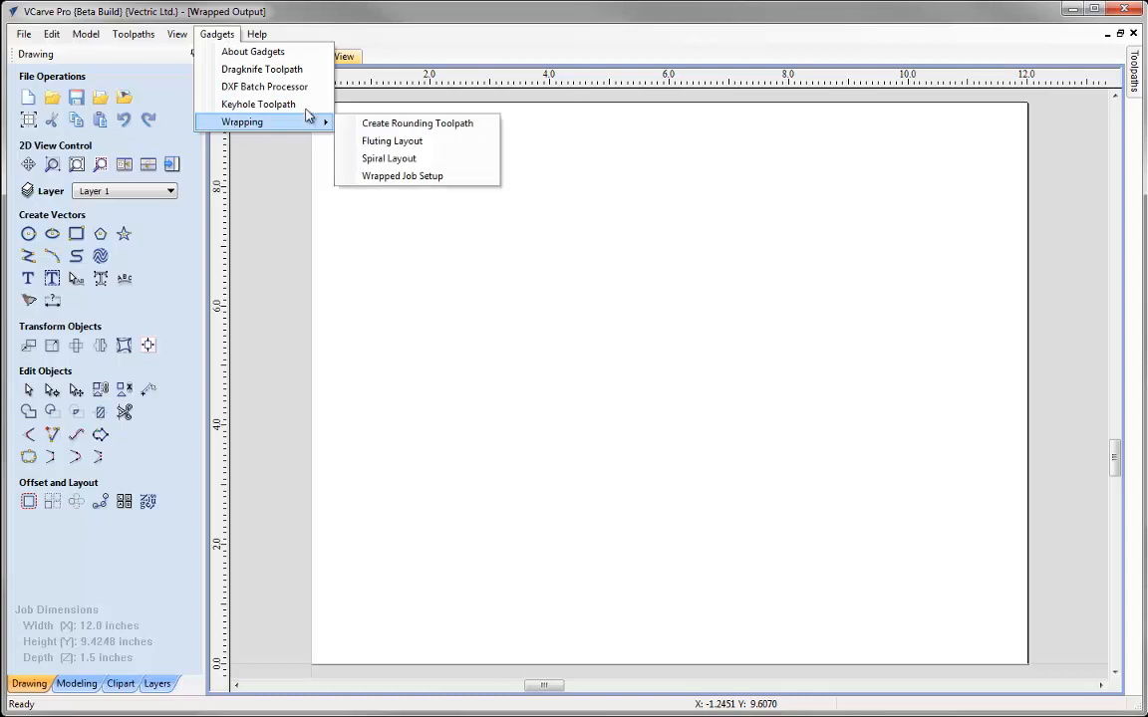
click(393, 167)
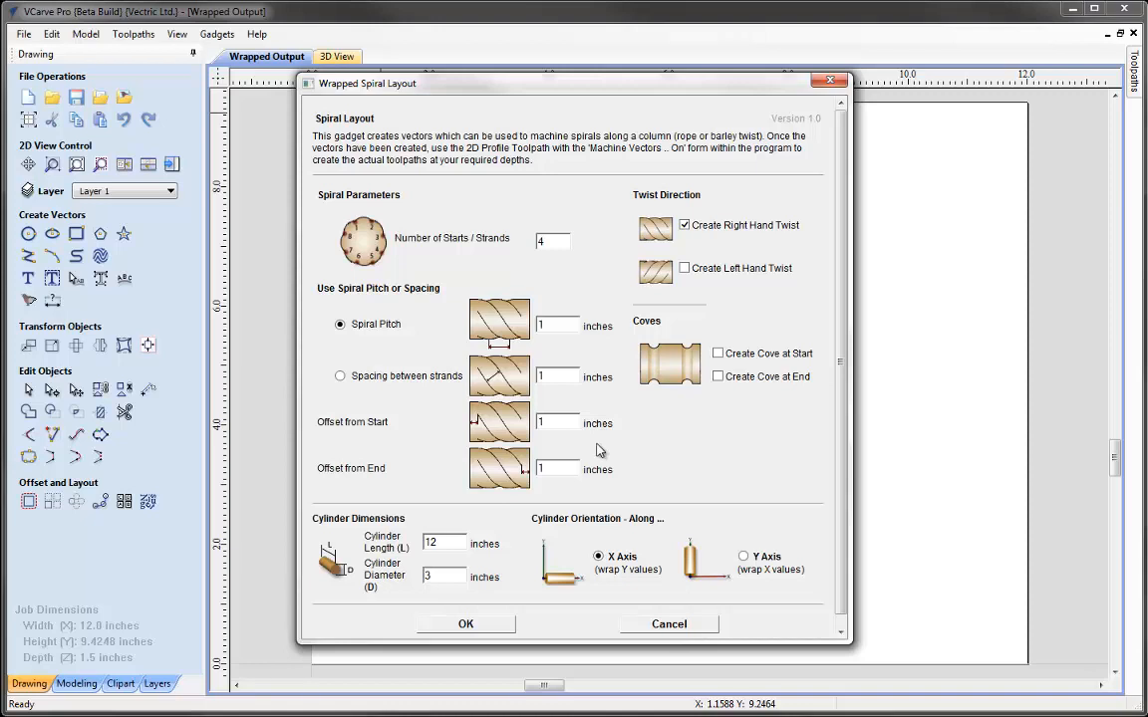
double_click(543, 241)
click(340, 377)
click(563, 469)
click(683, 268)
click(683, 225)
click(481, 621)
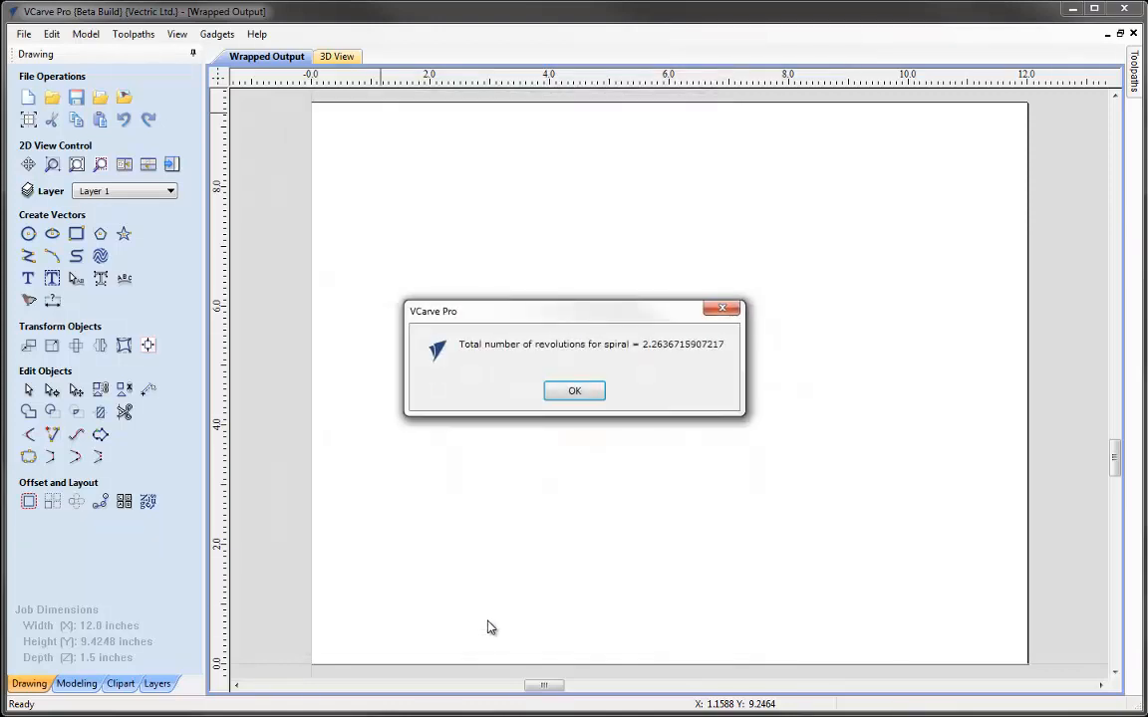
click(571, 390)
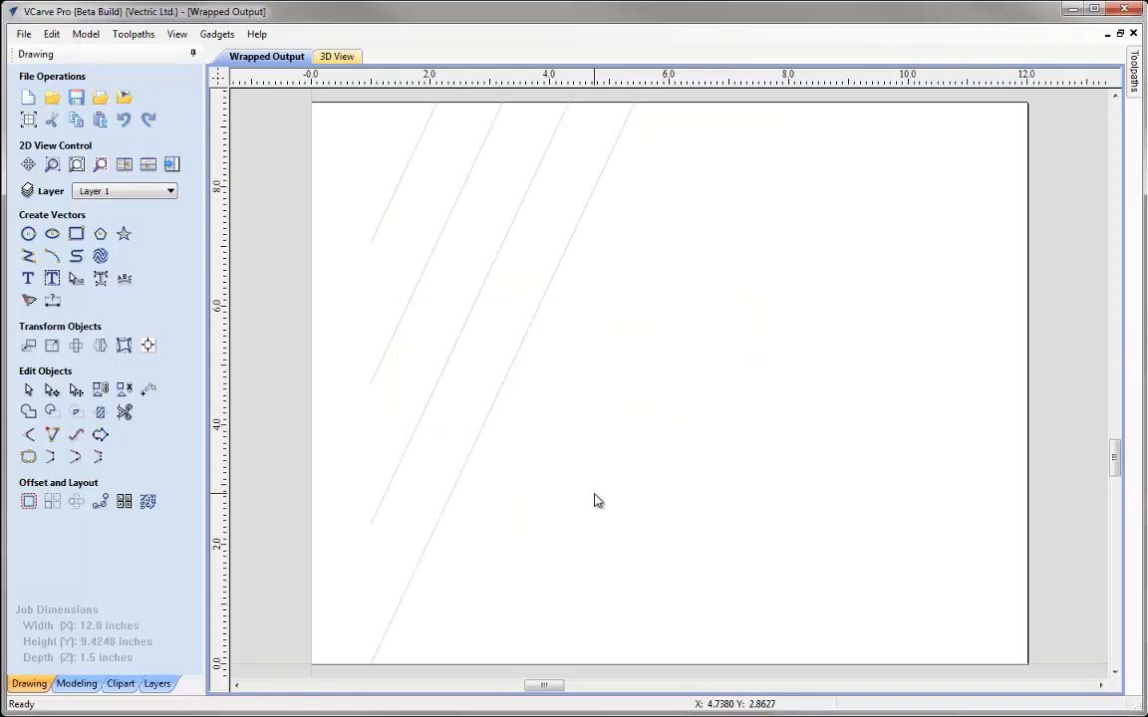
Calculate a 2D profile toolpath named Profile 1 on the selected spiral vectors, cutting 0.2 inch deep with the 0.5 inch ball nose.
scroll(607, 439, down, 4)
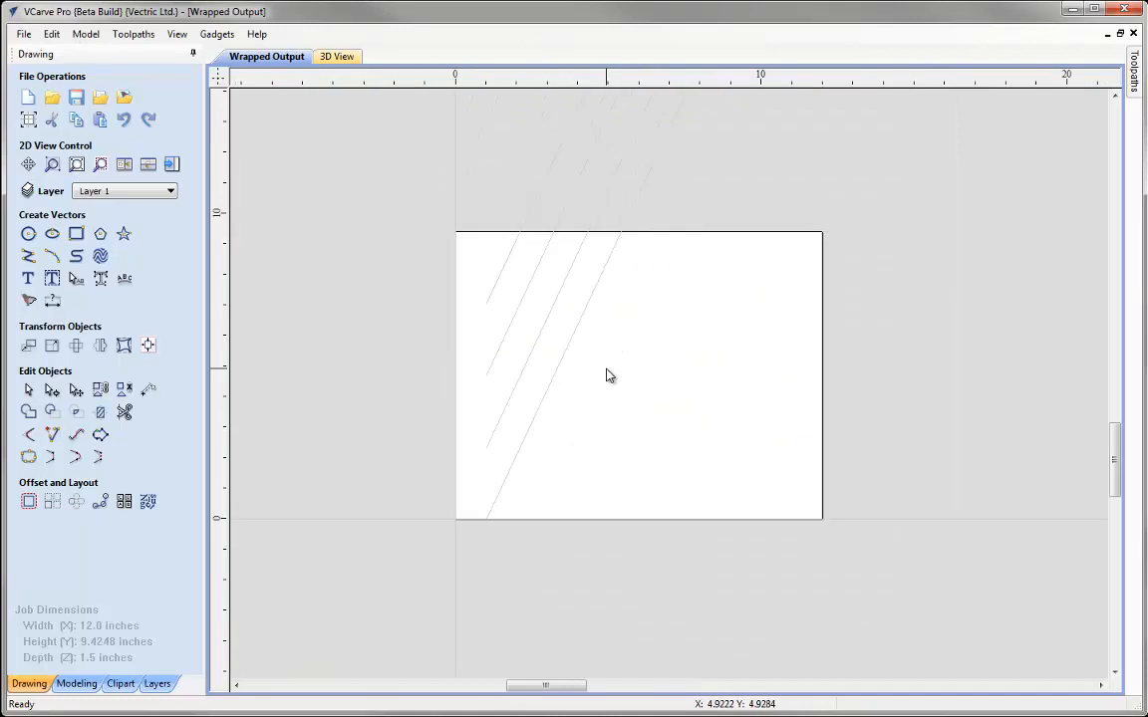
scroll(609, 374, down, 2)
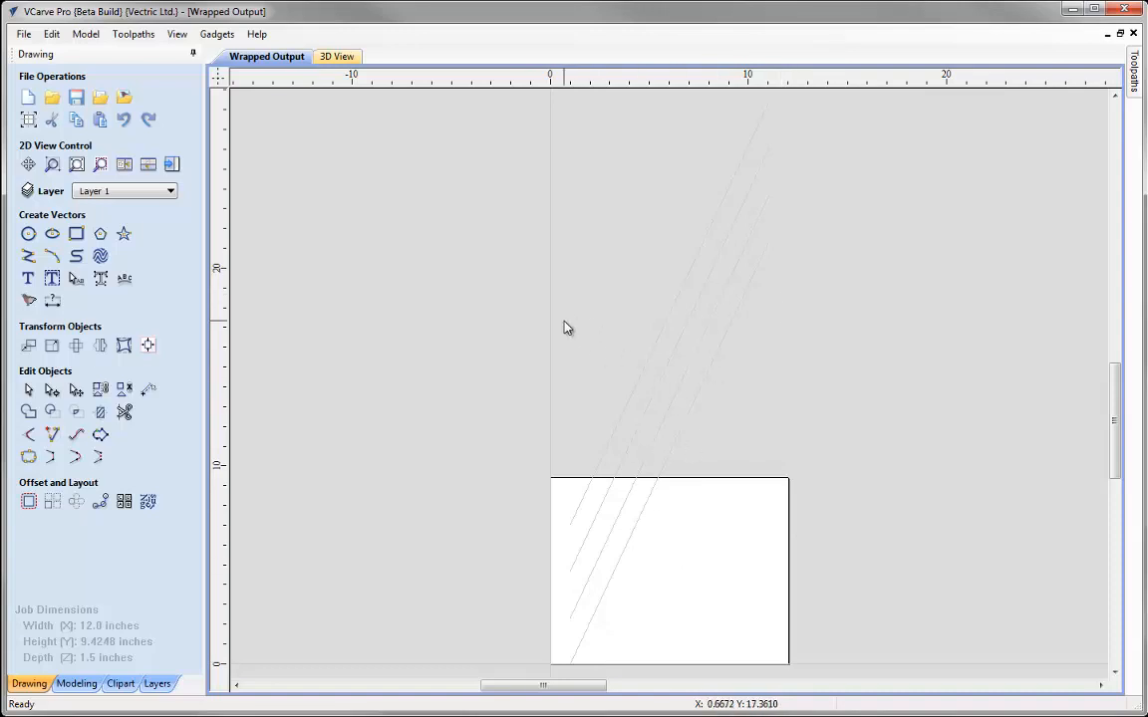
click(173, 166)
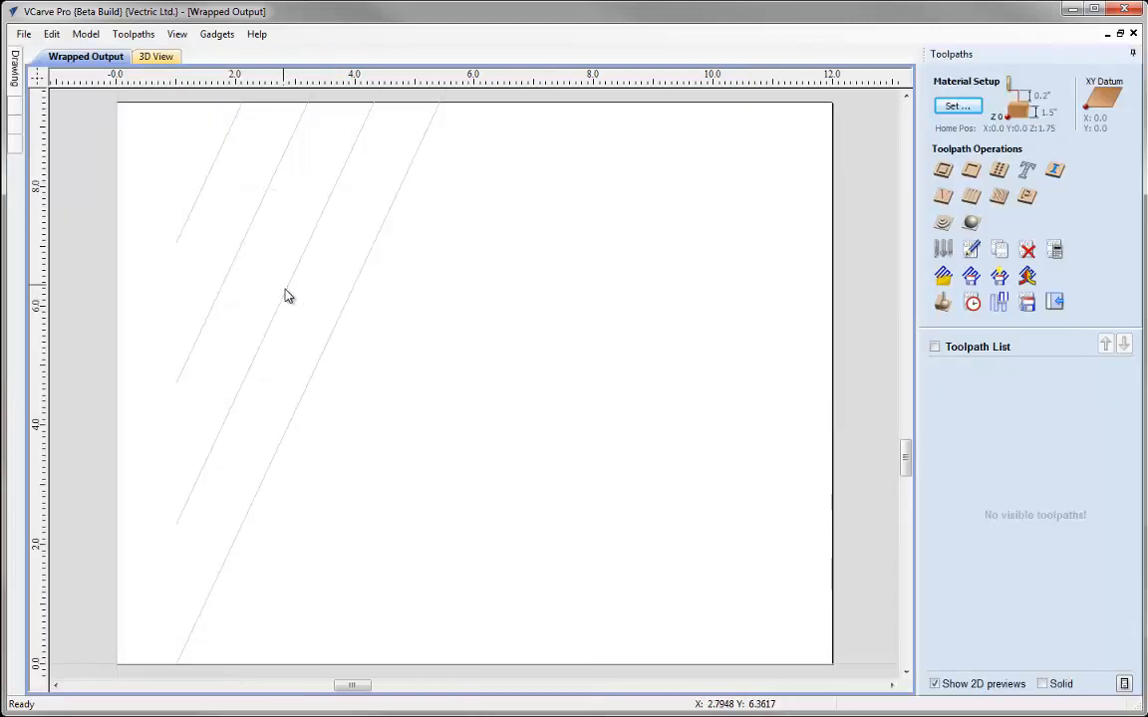
click(330, 338)
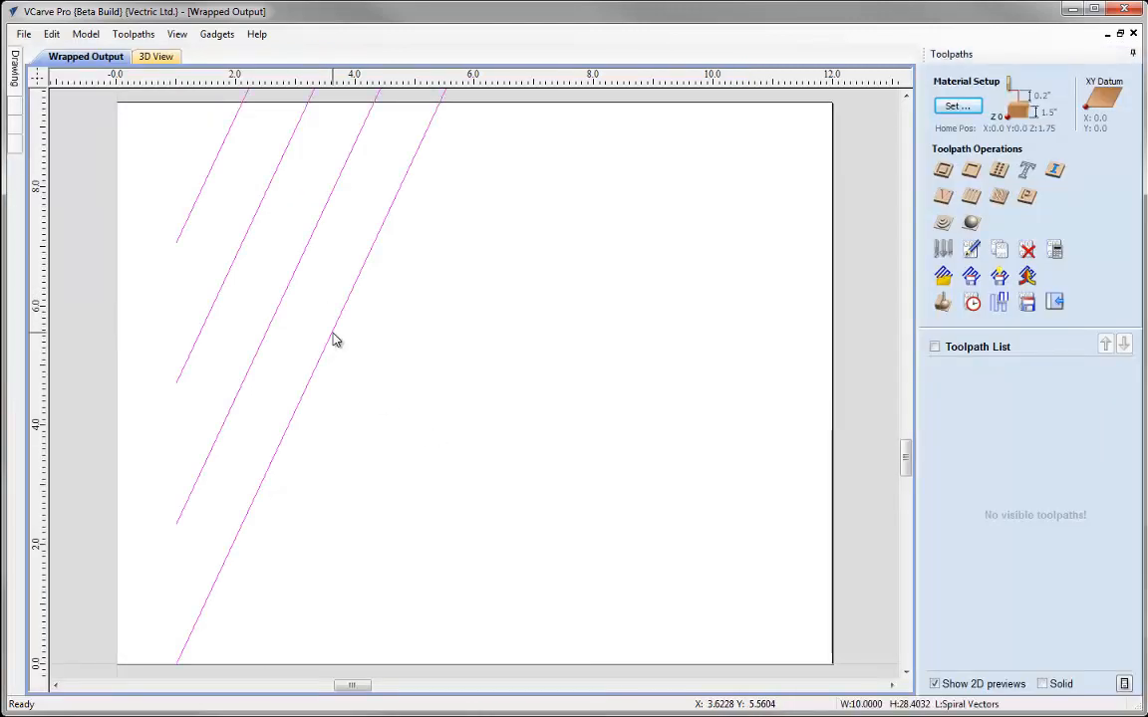
click(944, 171)
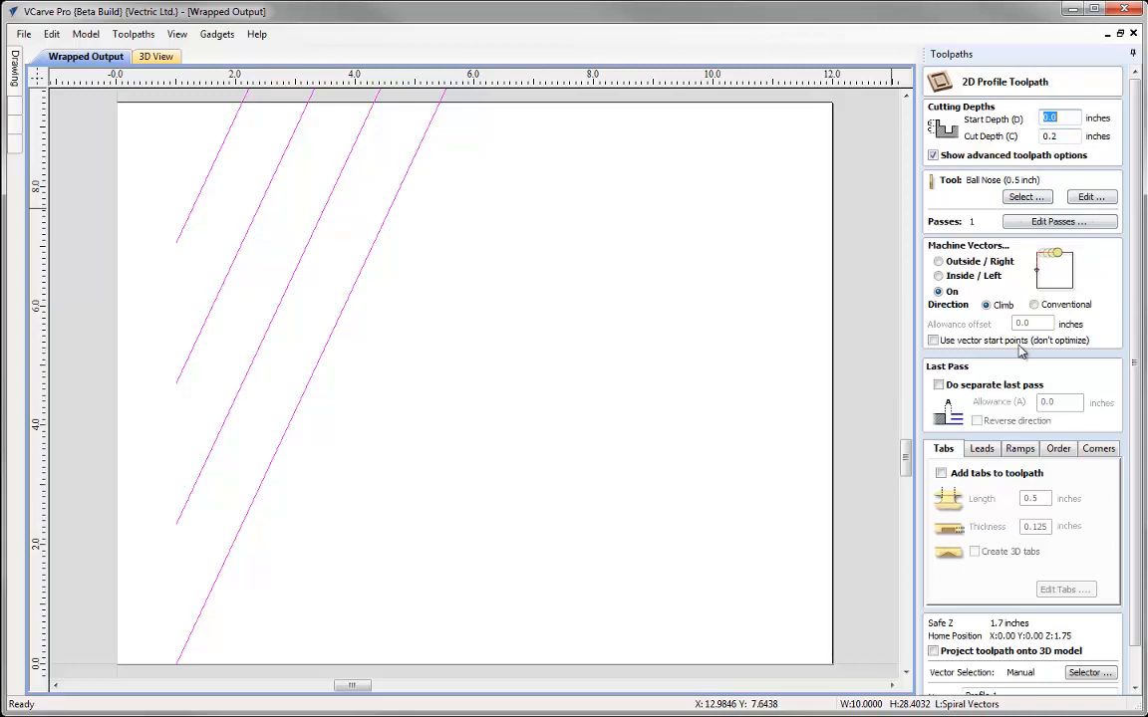
drag(1136, 354, 1139, 400)
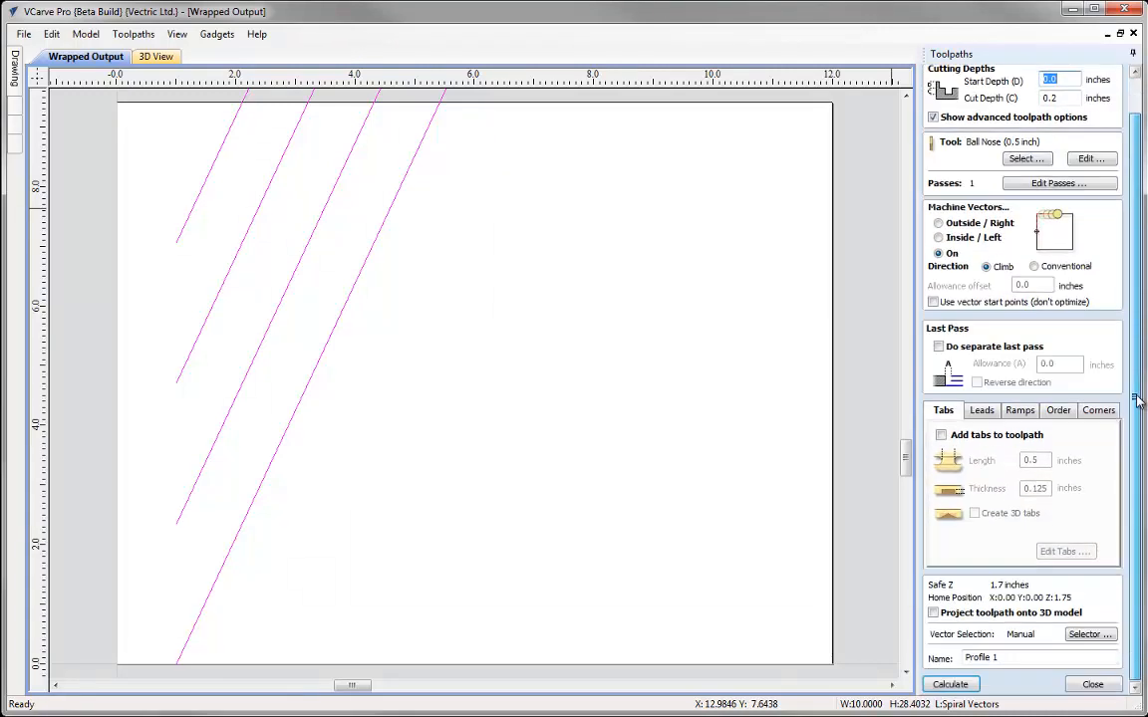
click(949, 685)
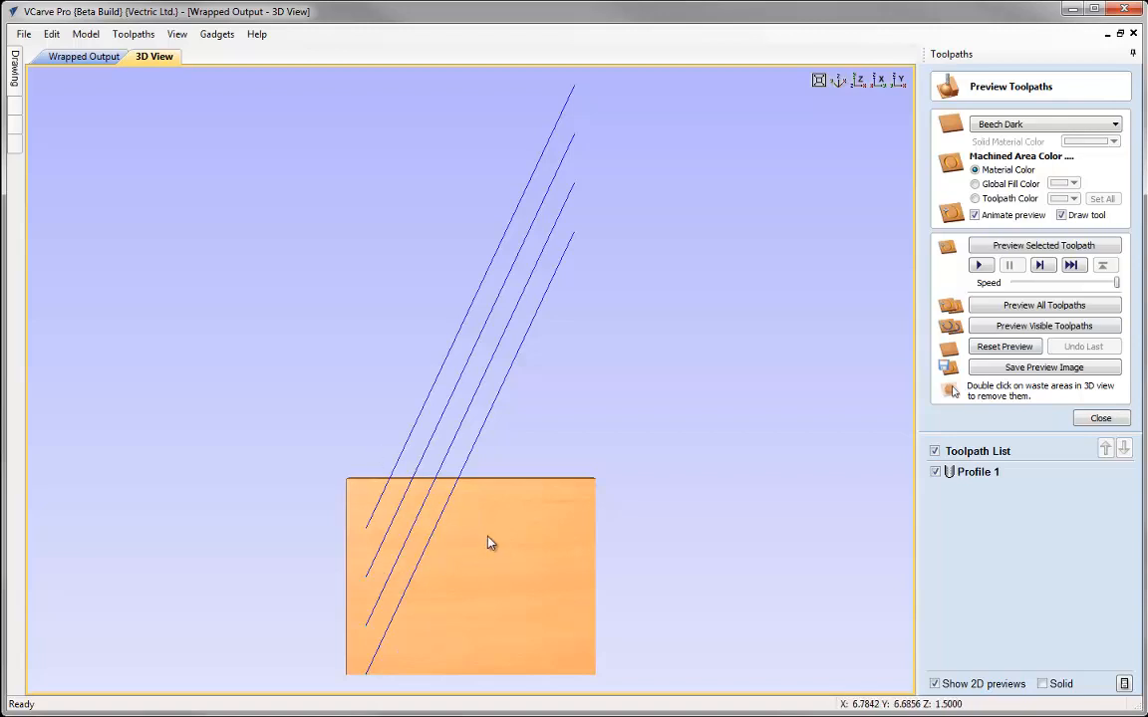
Close the toolpath preview and turn off the color shaded view of the block.
click(1096, 419)
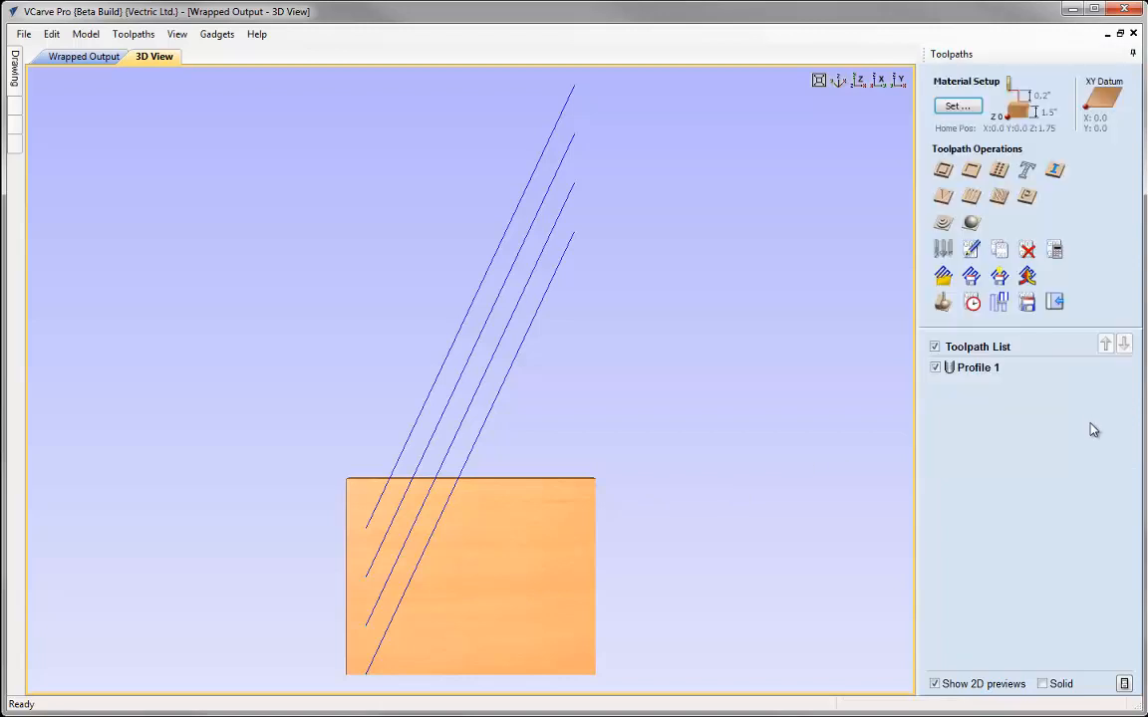
click(177, 34)
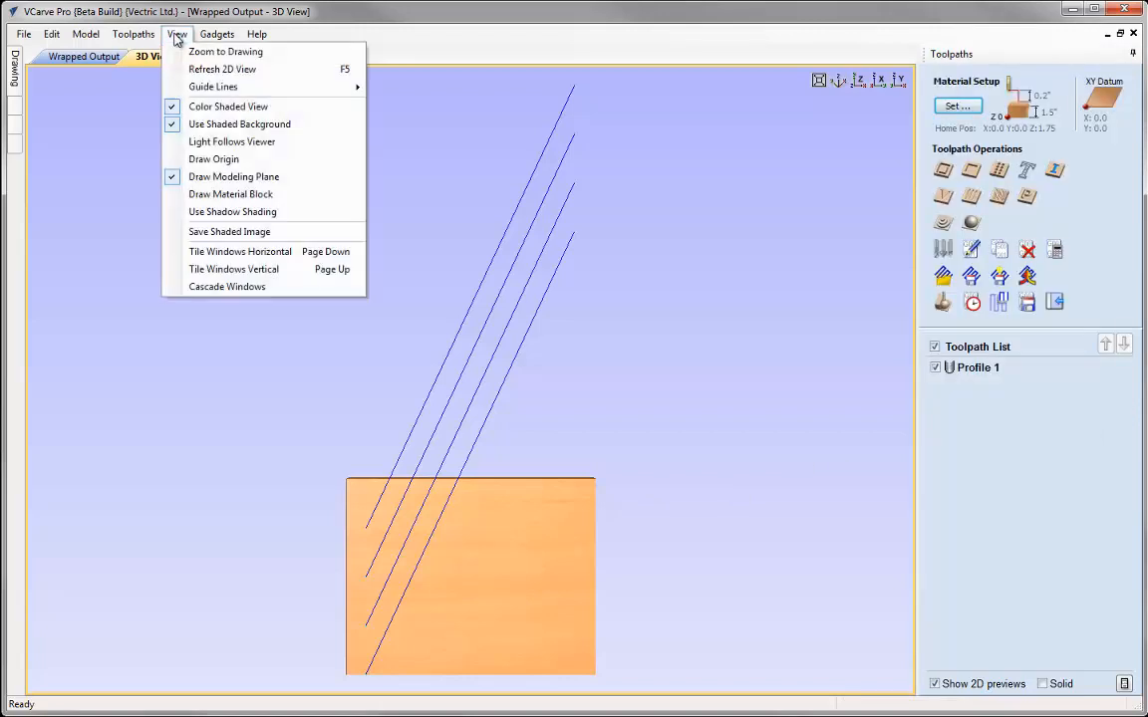
click(200, 107)
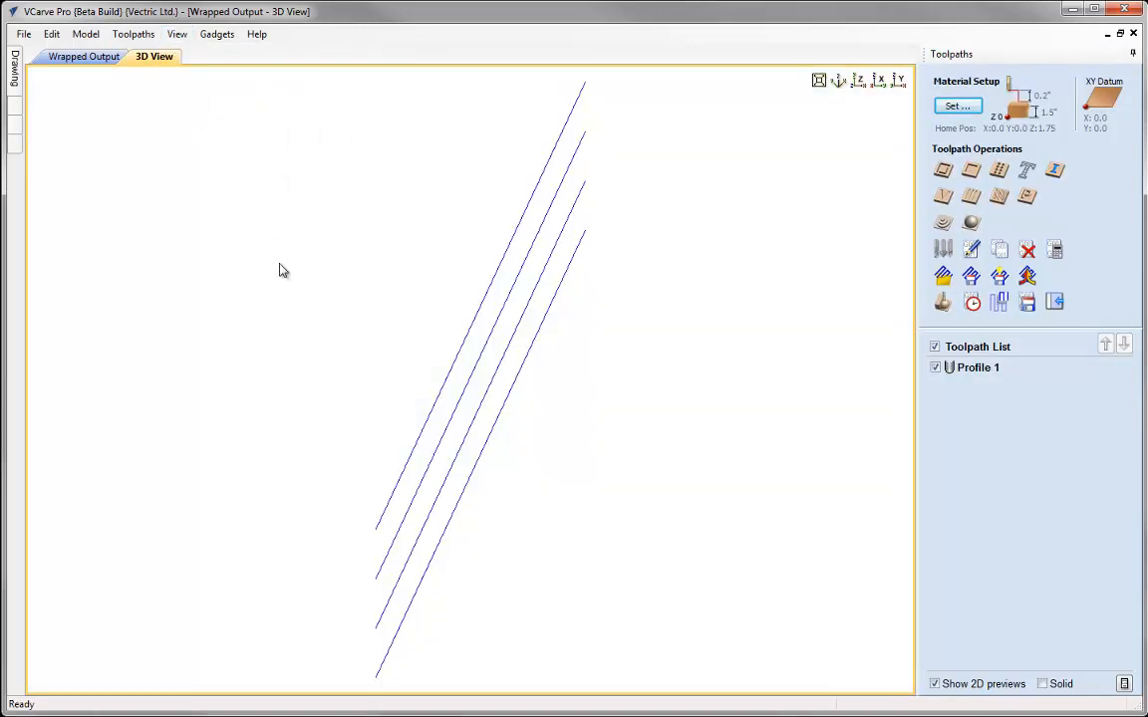
Wrap the displayed spiral toolpath's Y values around the X axis and inspect it from several angles.
click(133, 35)
mouse_move(167, 105)
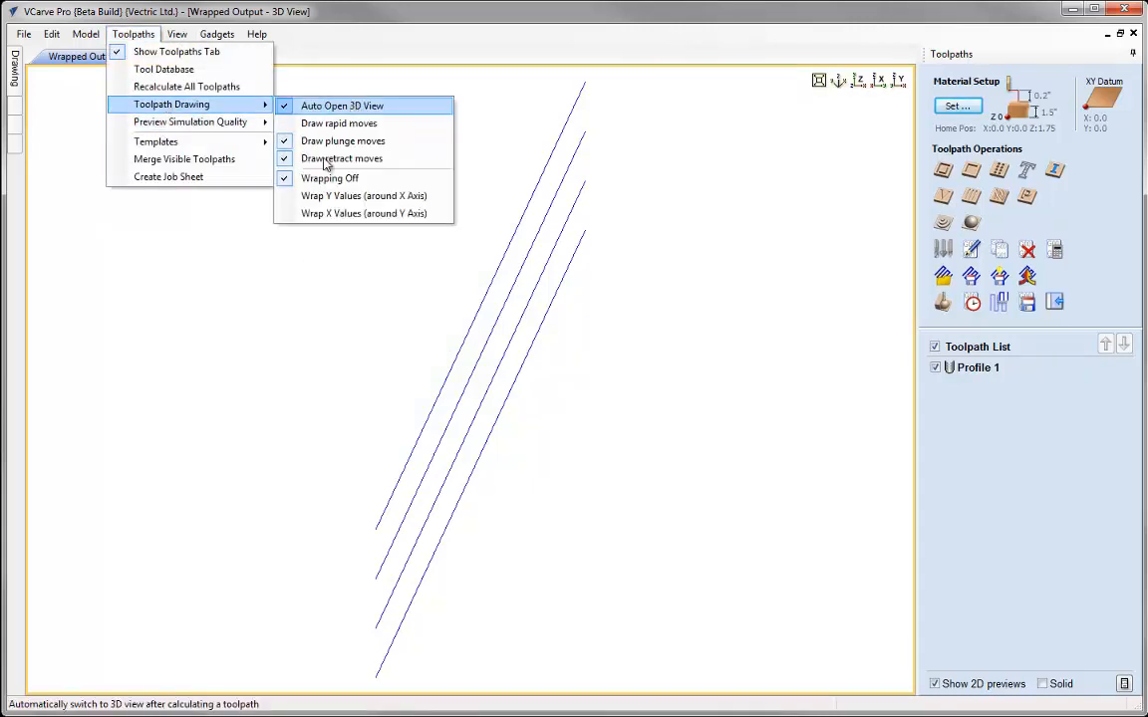
click(328, 196)
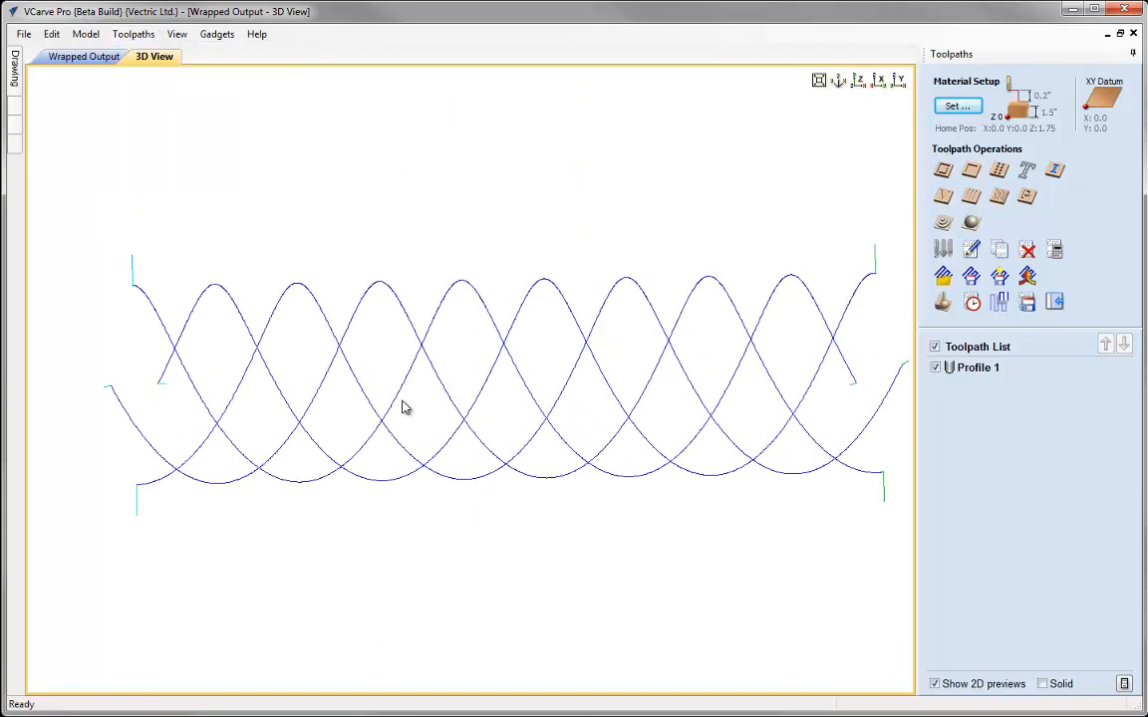
drag(362, 406, 604, 417)
drag(615, 297, 487, 320)
Display the material block as a cylinder around the spiral toolpath and inspect the wrapped strands against it.
click(176, 34)
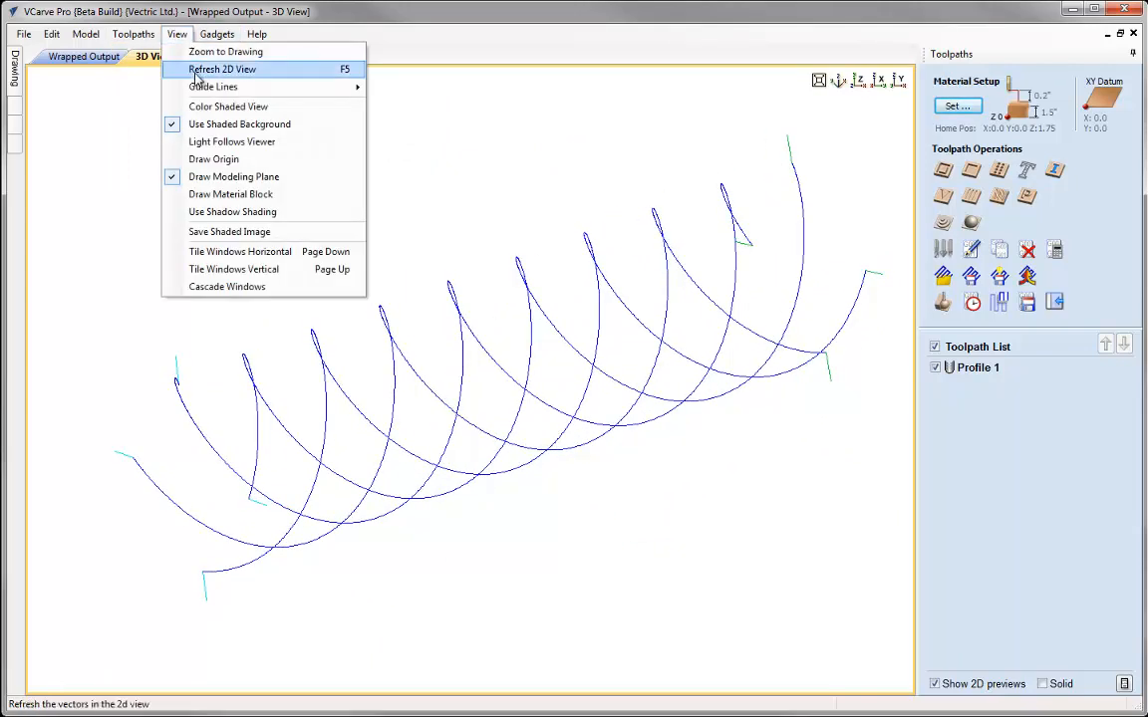
click(213, 193)
drag(335, 439, 269, 443)
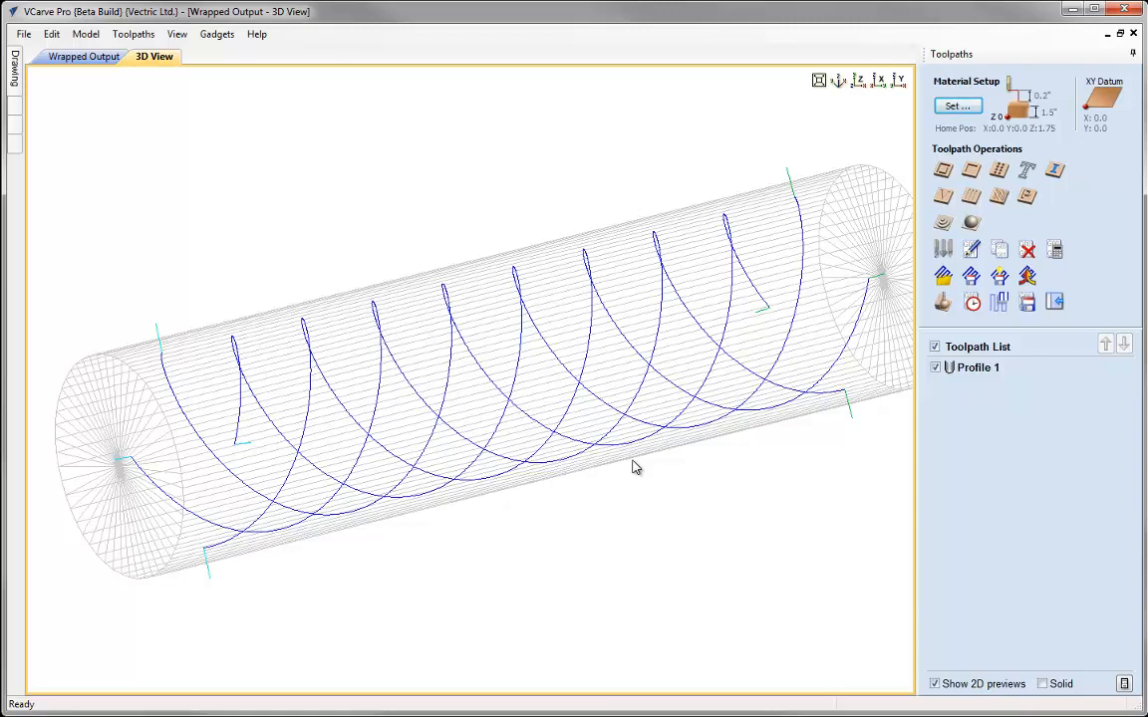
drag(633, 467, 602, 455)
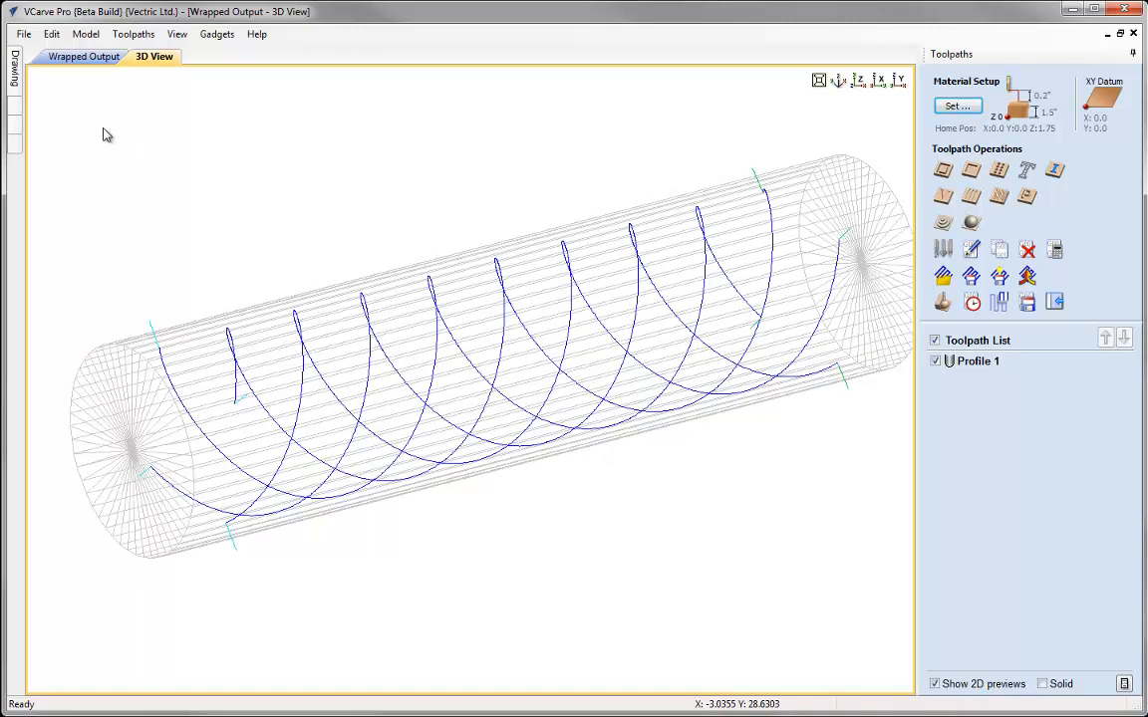
Save the wrapped spiral job under the file name Rotary_Spiral_TOOLPATH.
click(23, 34)
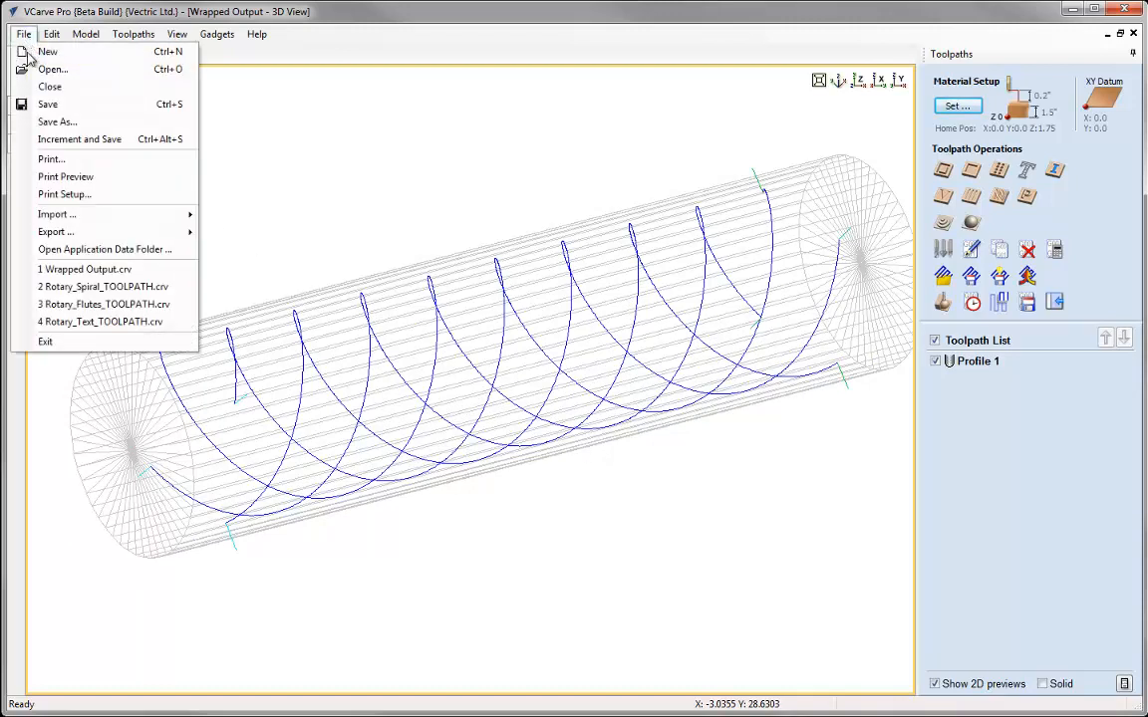
click(69, 123)
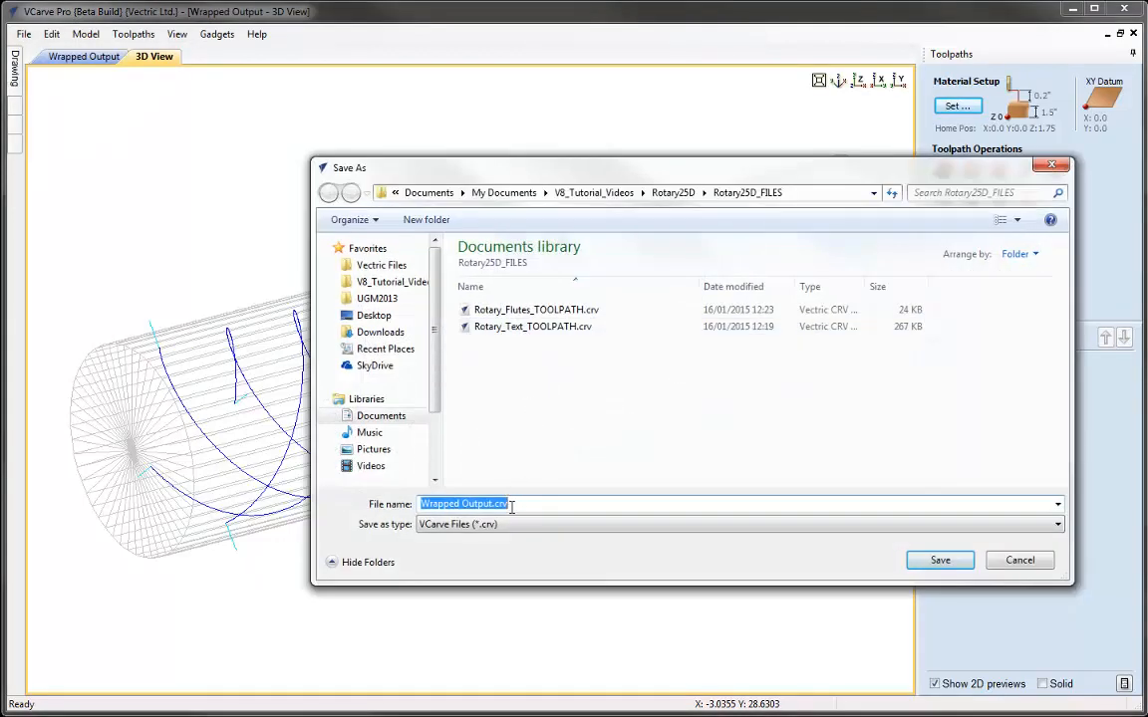
text(Rotary)
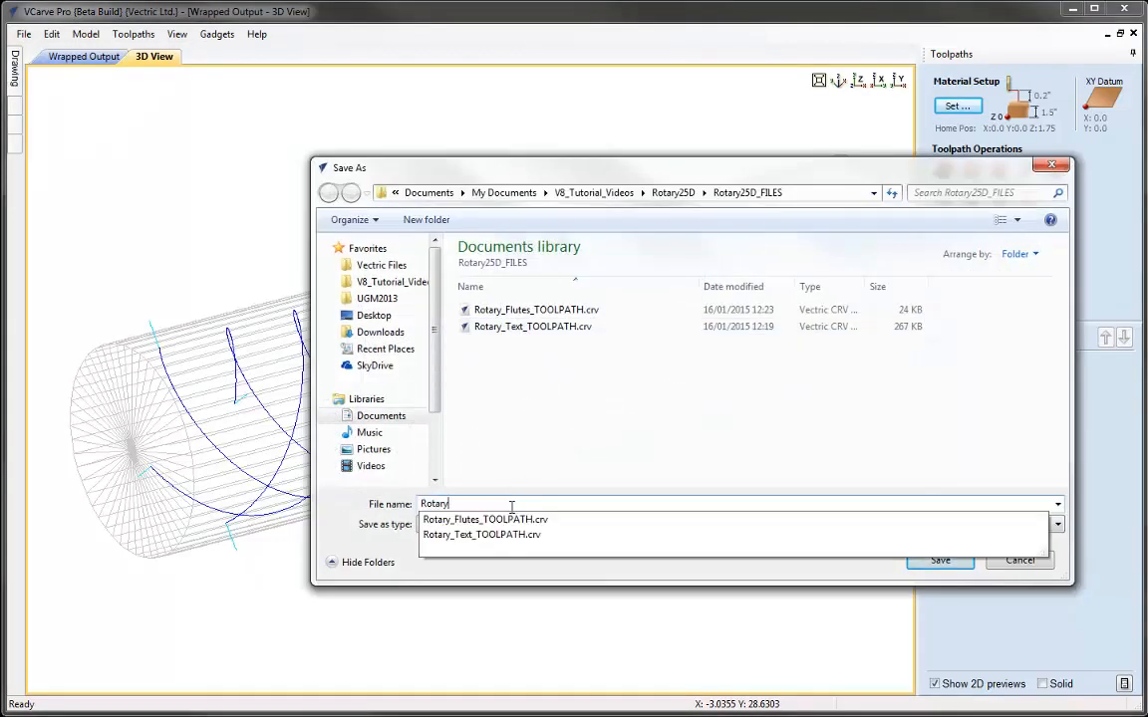
text(_Spira)
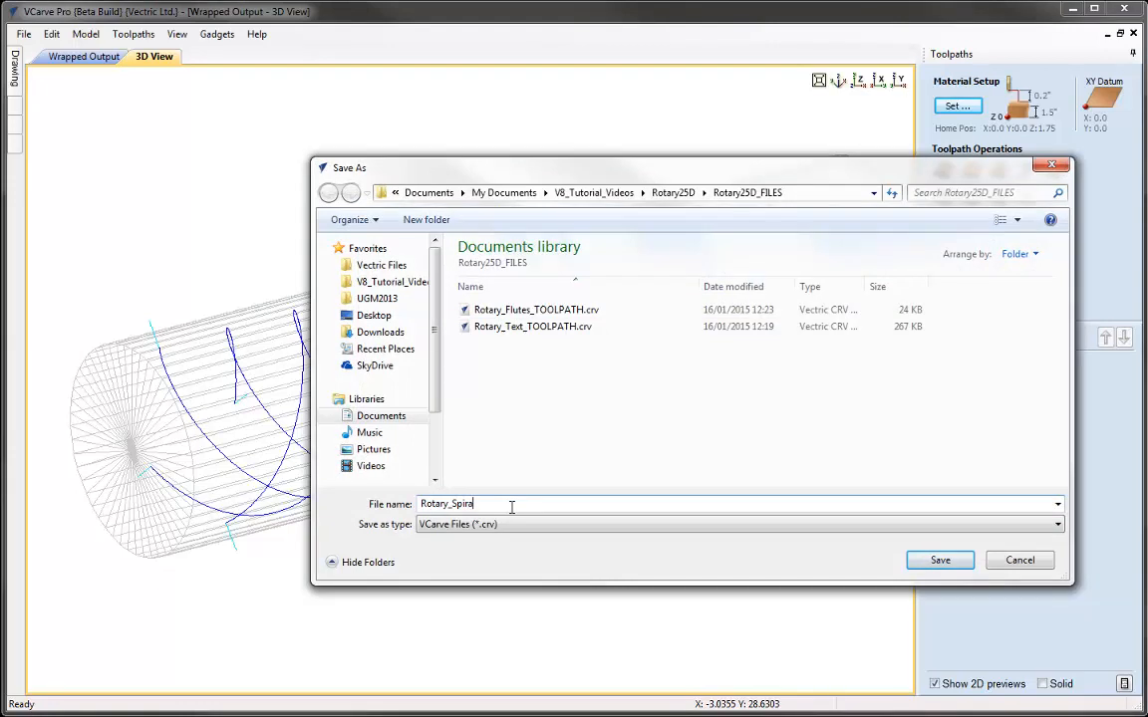
text(l_TOOLPATH)
click(939, 560)
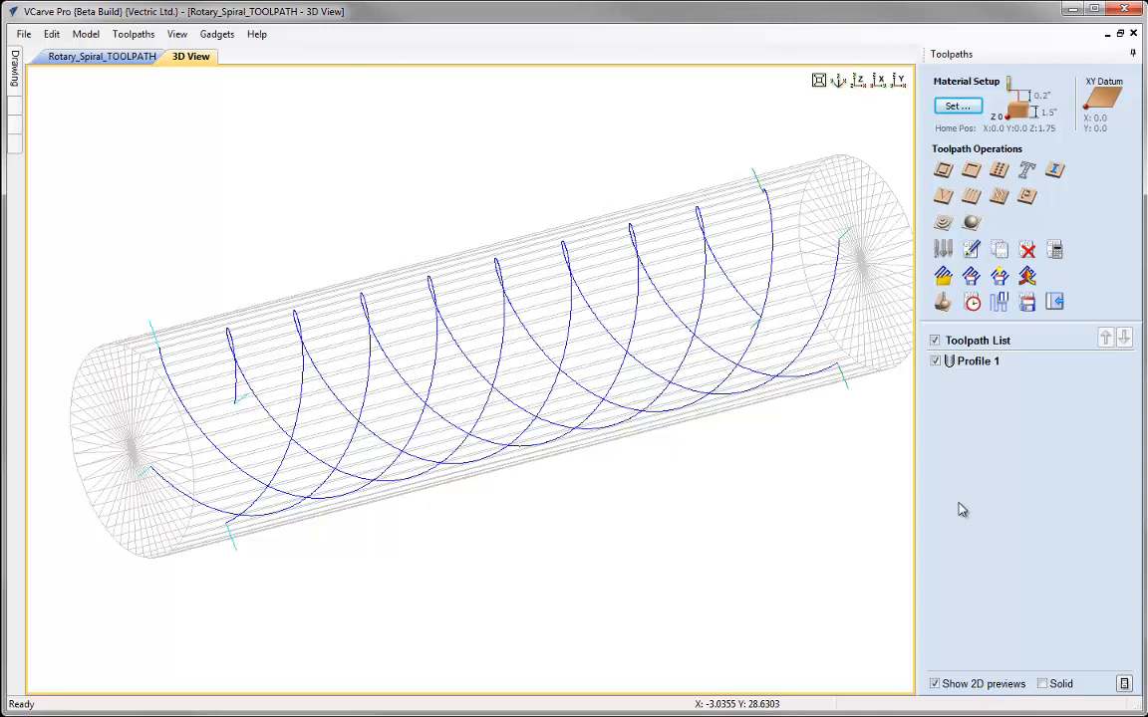
Close the spiral job and create a new wrapped job measuring 12 by 9.4248 inches with the Wrapped Job Setup gadget.
click(25, 35)
click(42, 85)
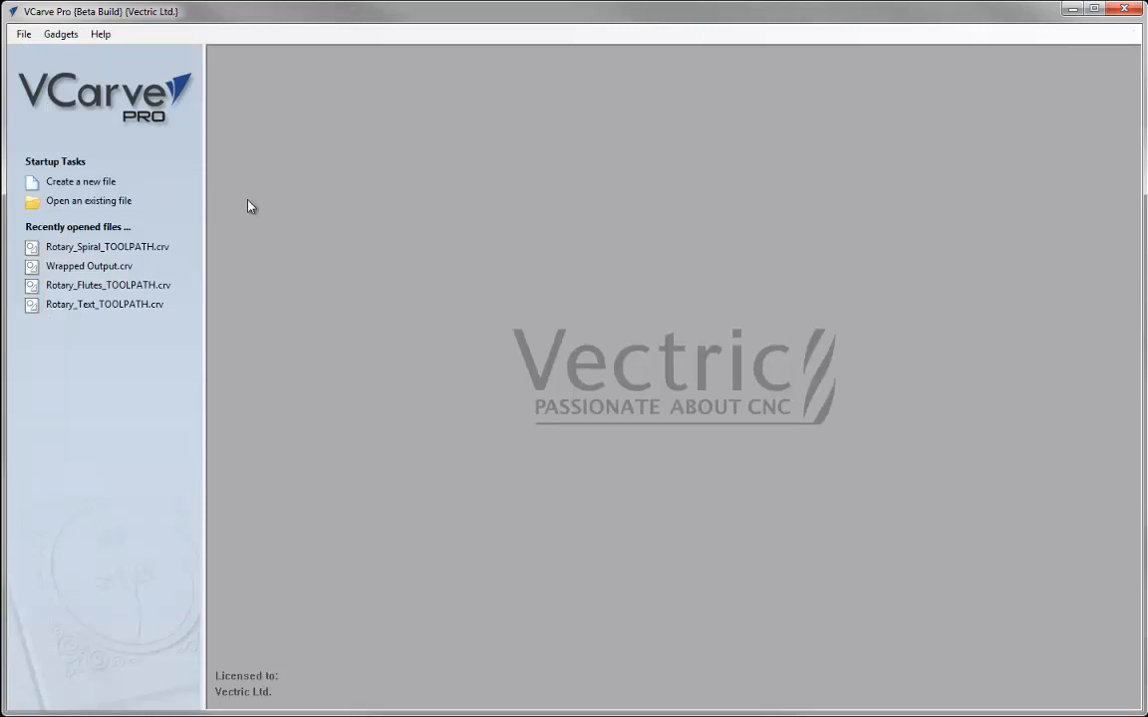
click(61, 34)
mouse_move(89, 122)
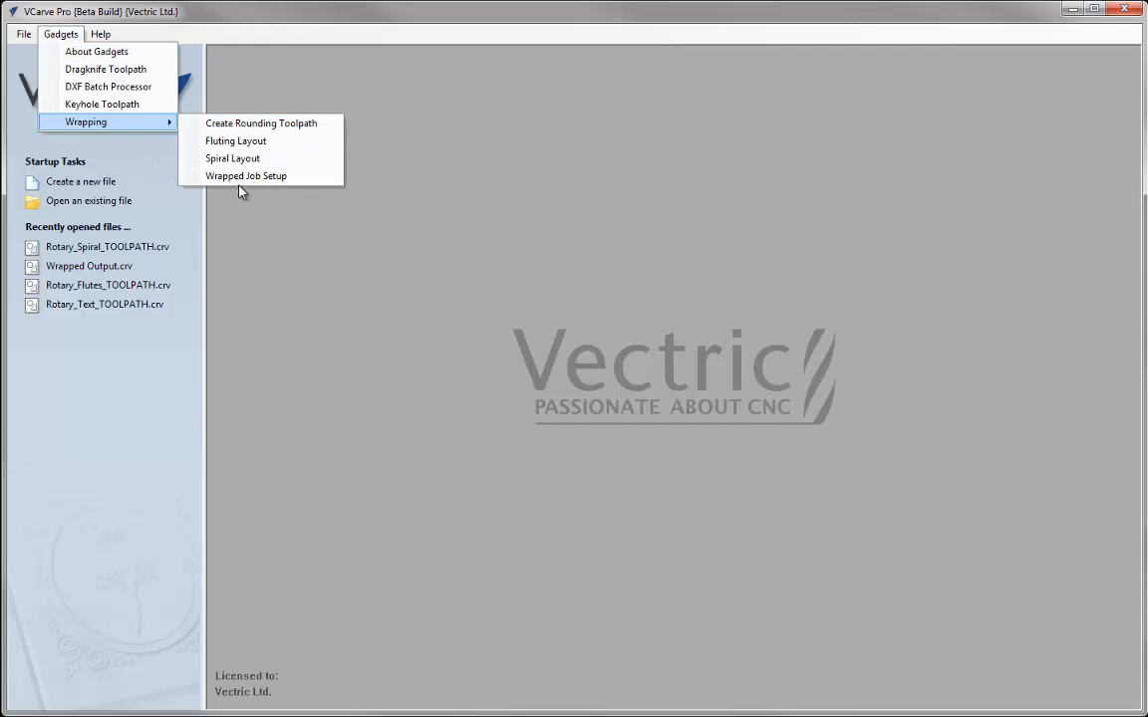
click(240, 177)
click(474, 618)
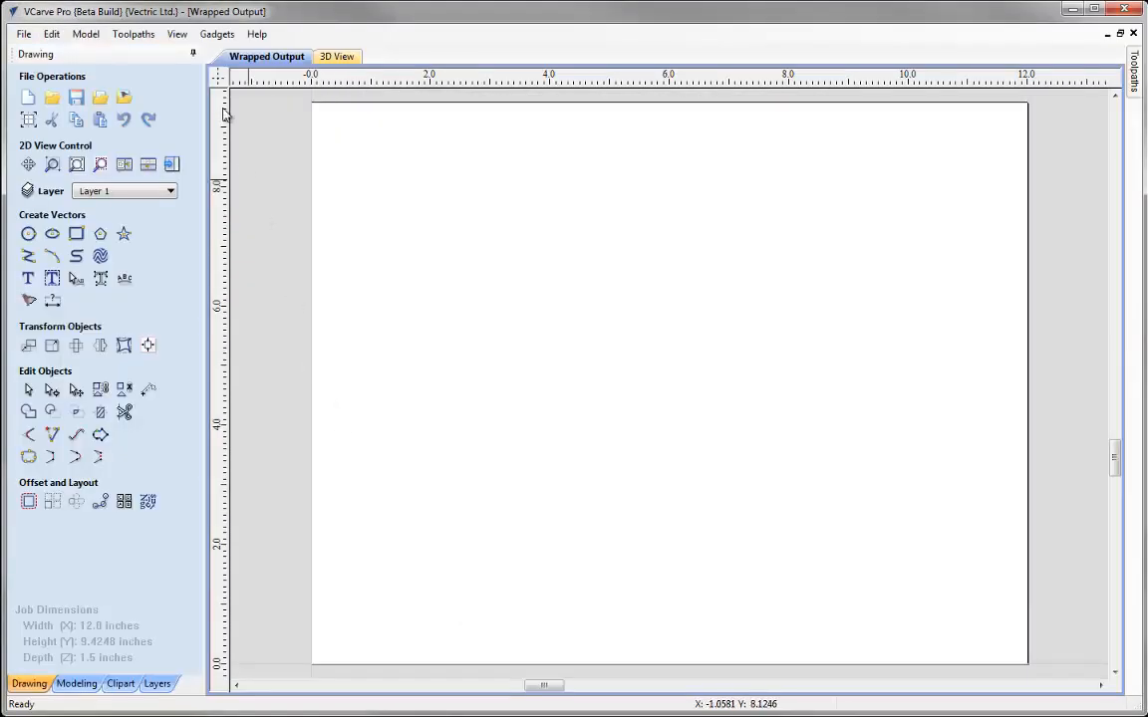
Start the Create Rounding Toolpath gadget and set the square blank size to 3.25 inches, leaving 0 inches of allowance on the cylinder.
click(217, 36)
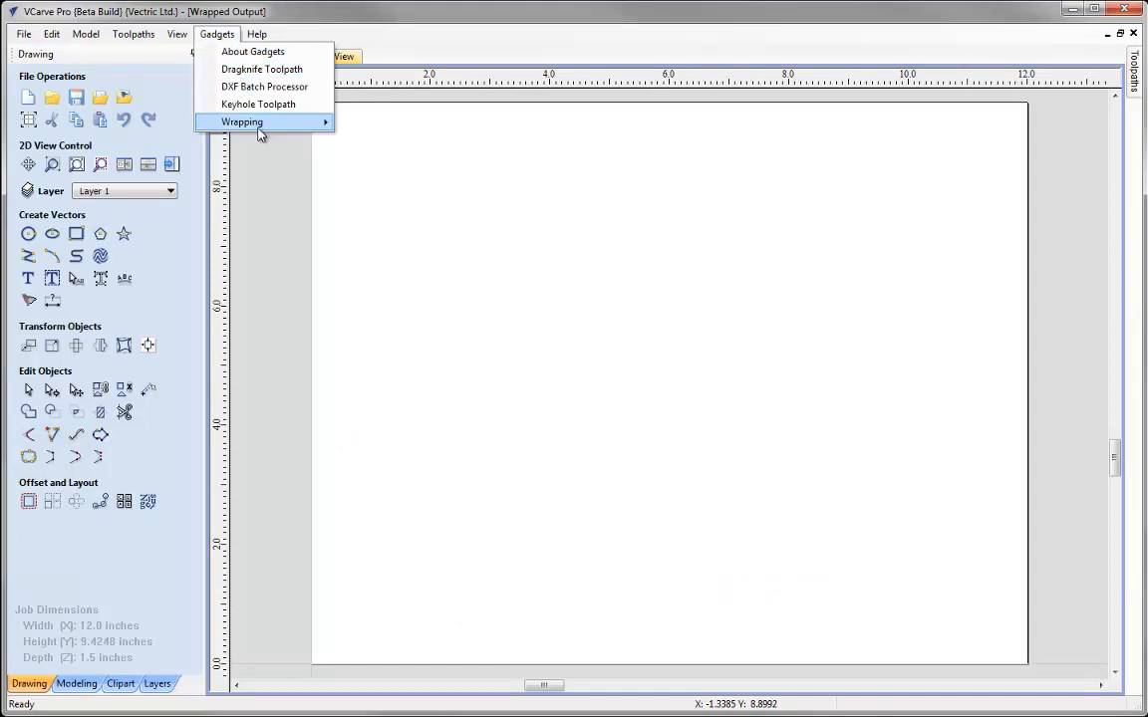
mouse_move(276, 121)
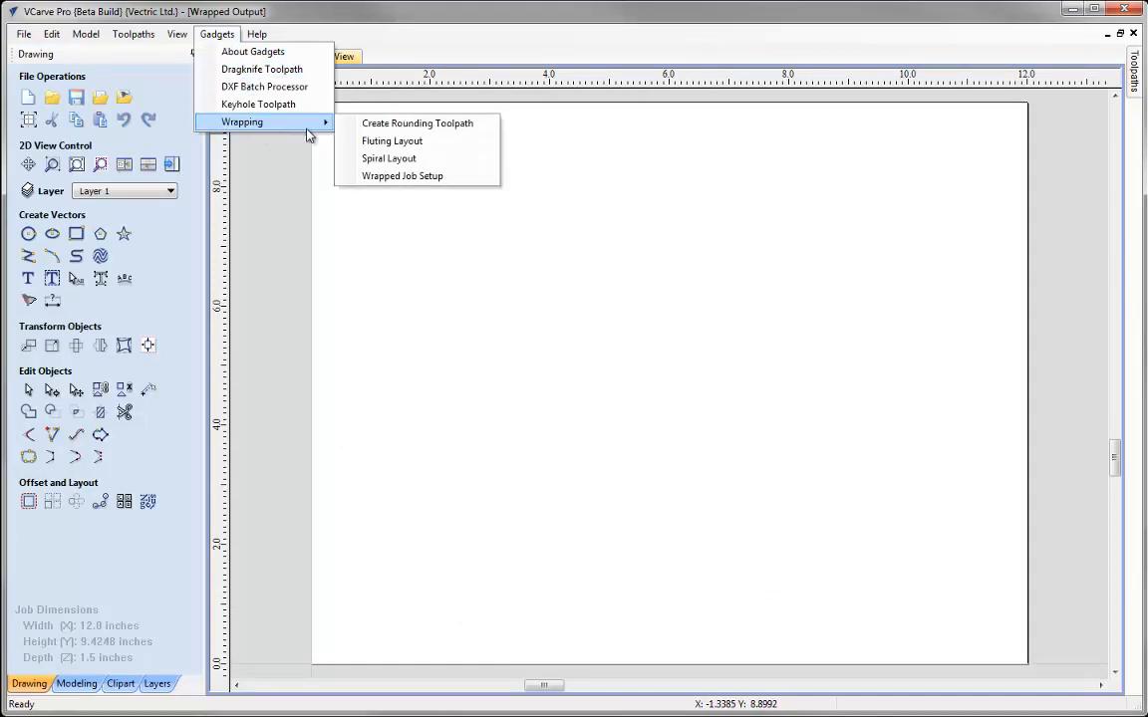
click(488, 127)
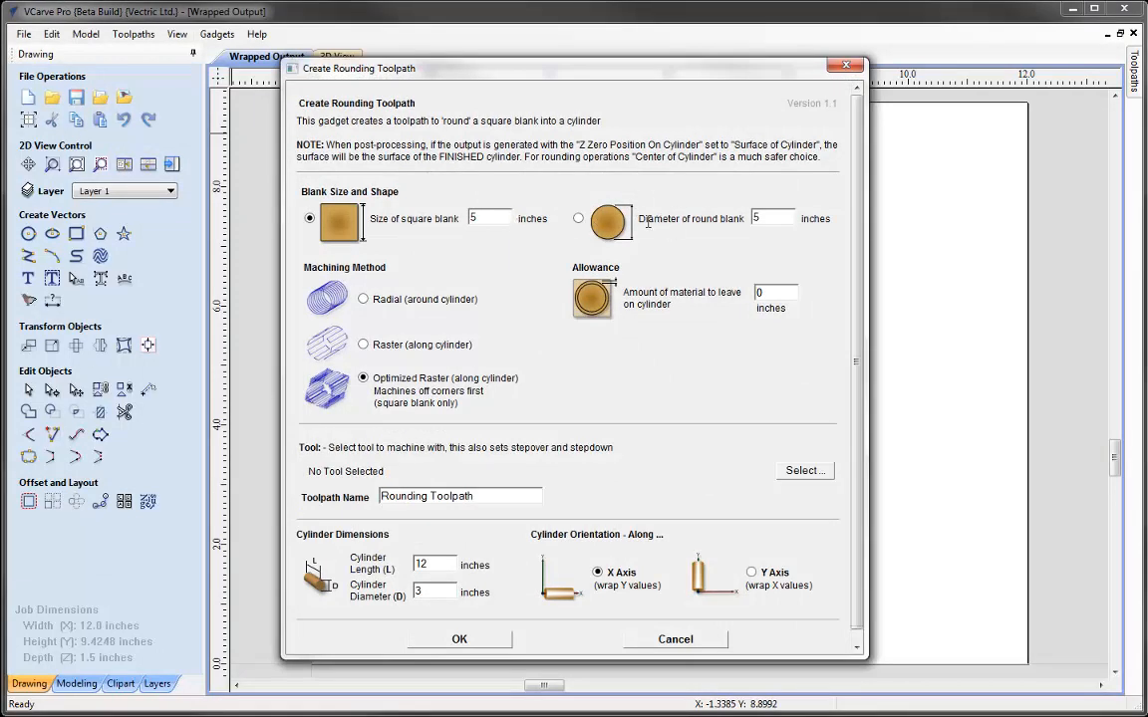
drag(500, 219, 462, 218)
text(3.25)
click(759, 292)
Choose the 0.25 inch end mill with a 0.2 inch pass depth and create the optimized raster rounding toolpath along the X axis.
click(803, 470)
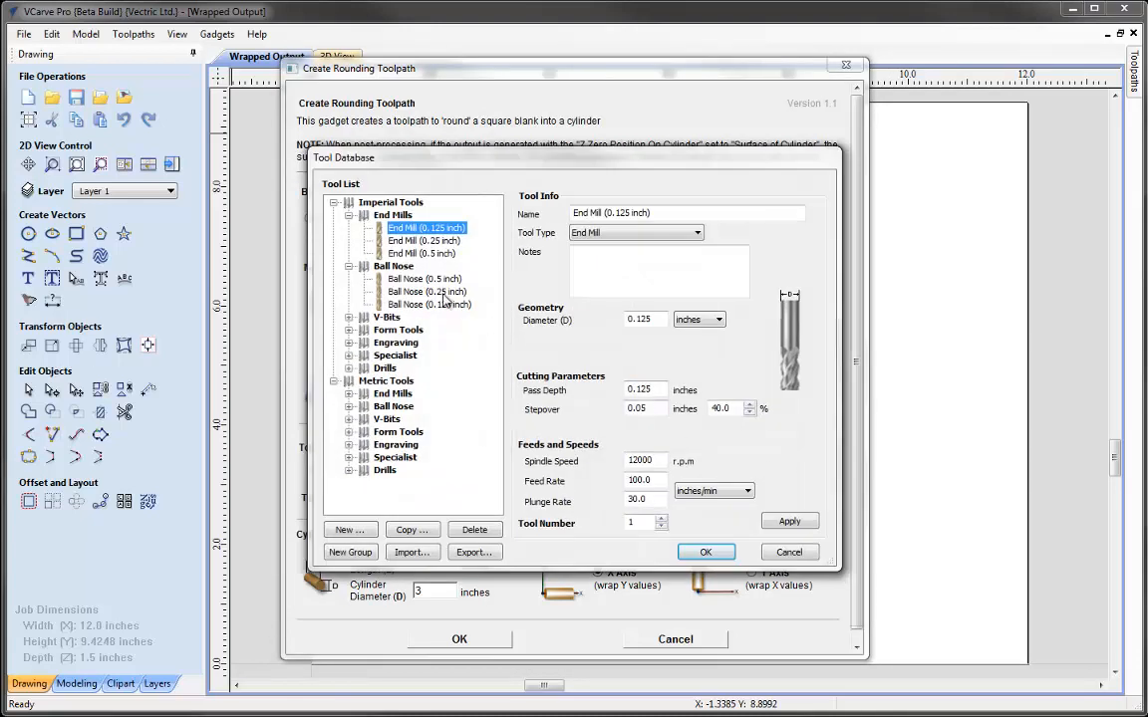
click(423, 241)
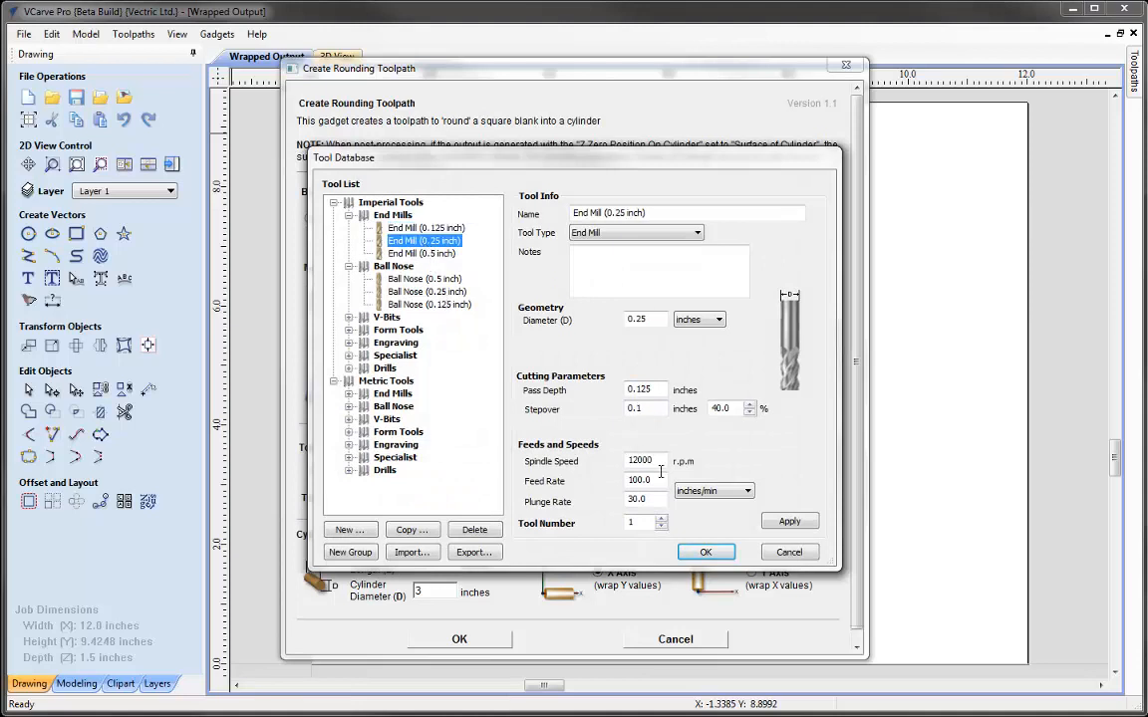
click(638, 389)
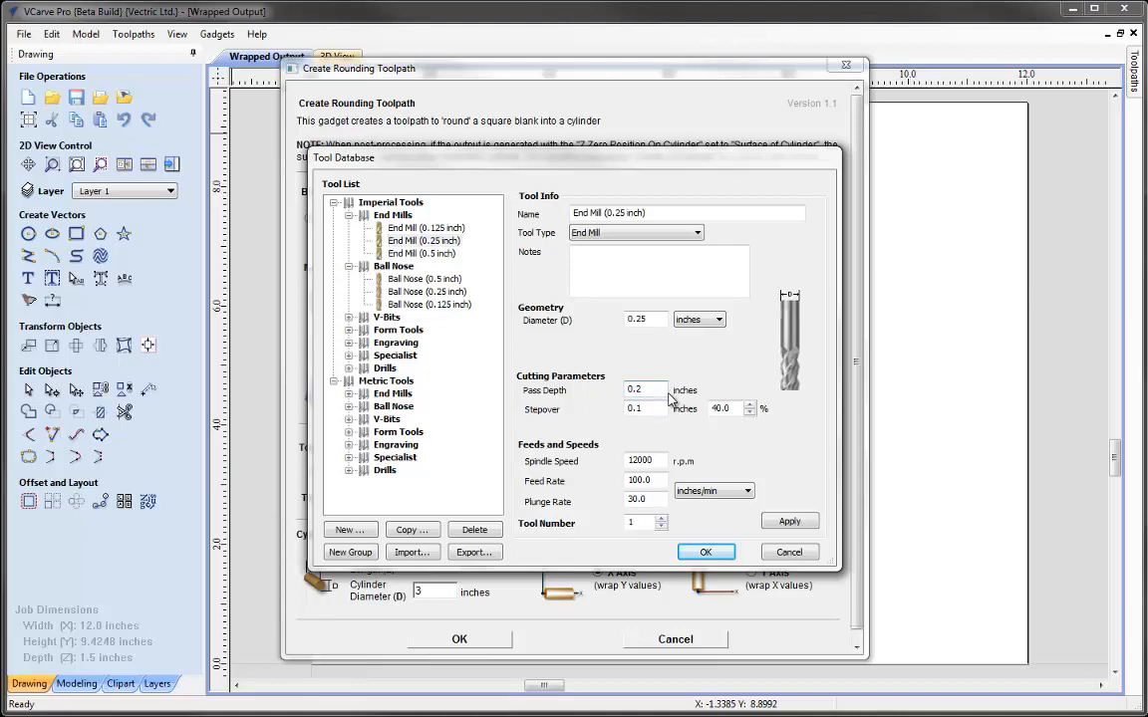
click(707, 552)
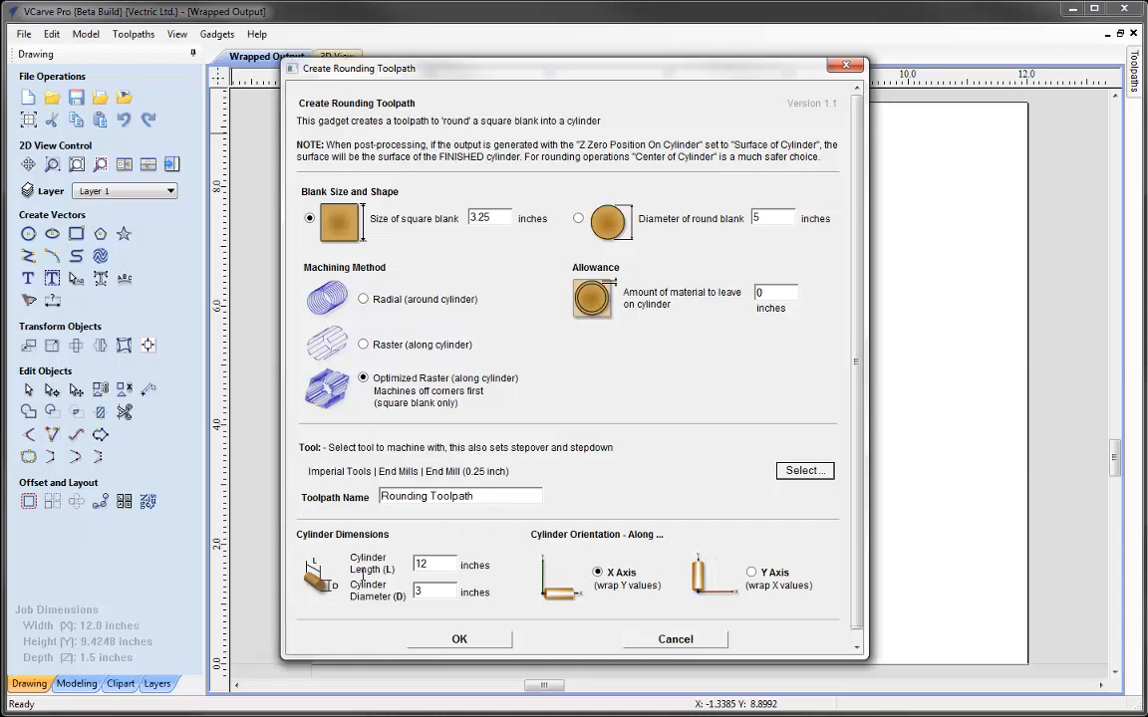
click(482, 642)
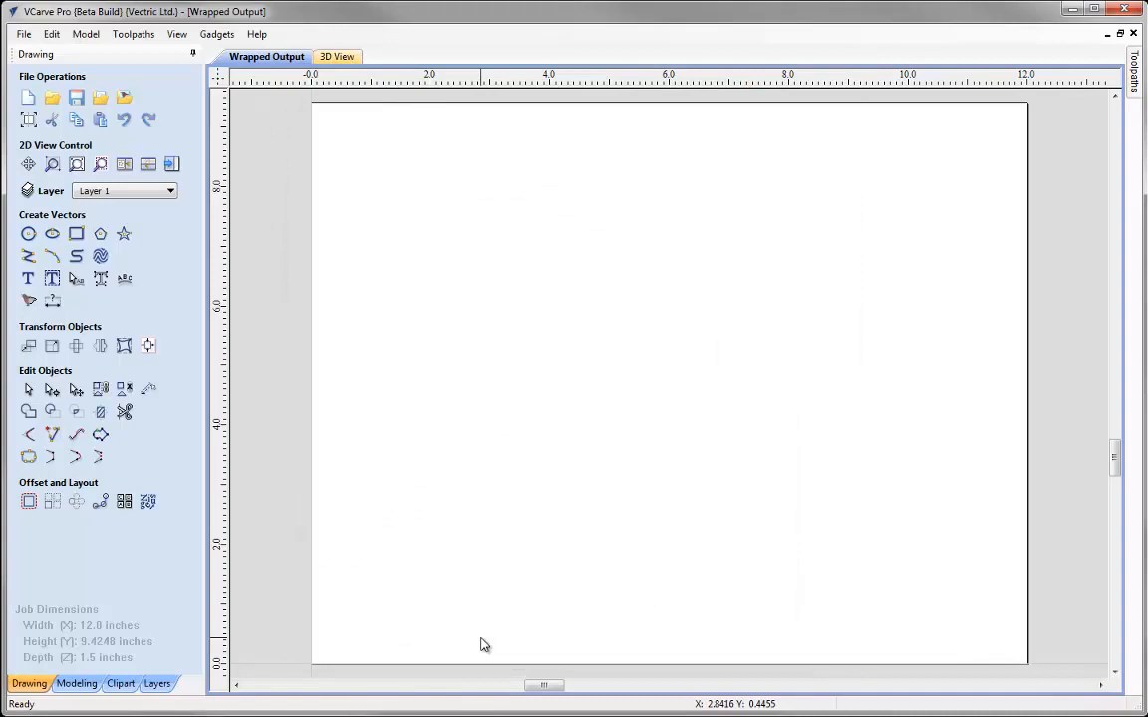
Inspect the flat rounding toolpath in an isometric 3D view and bring up the toolpath operations and list.
click(339, 57)
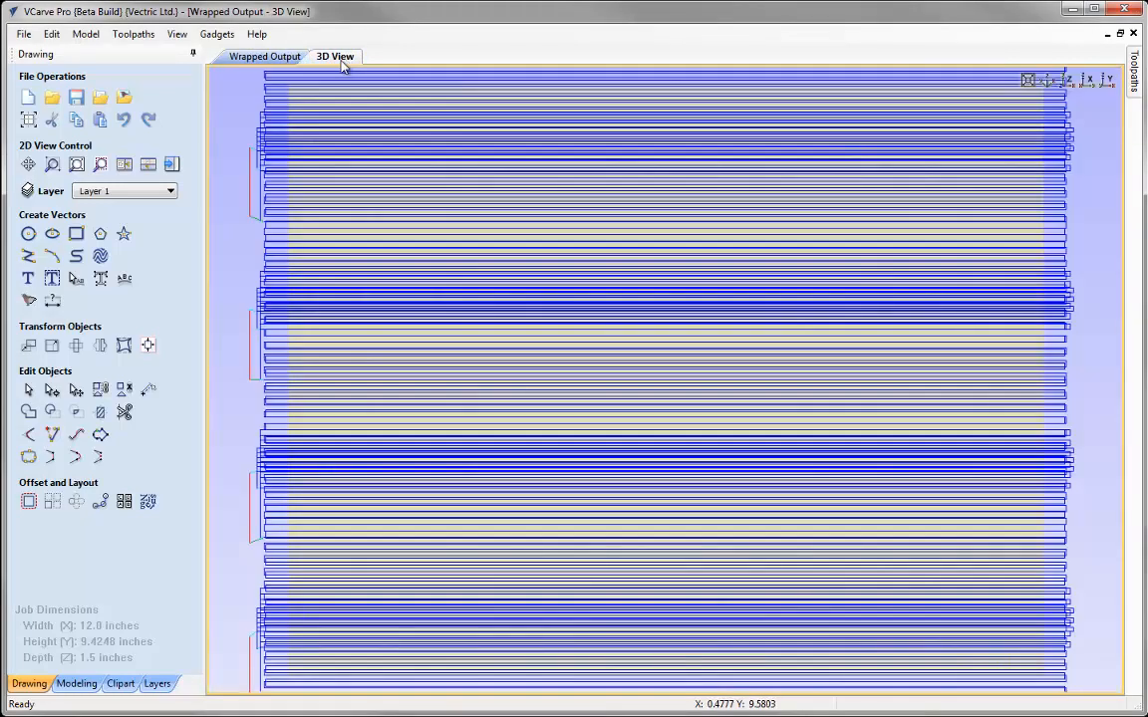
click(1046, 80)
drag(725, 463, 689, 503)
scroll(725, 428, down, 5)
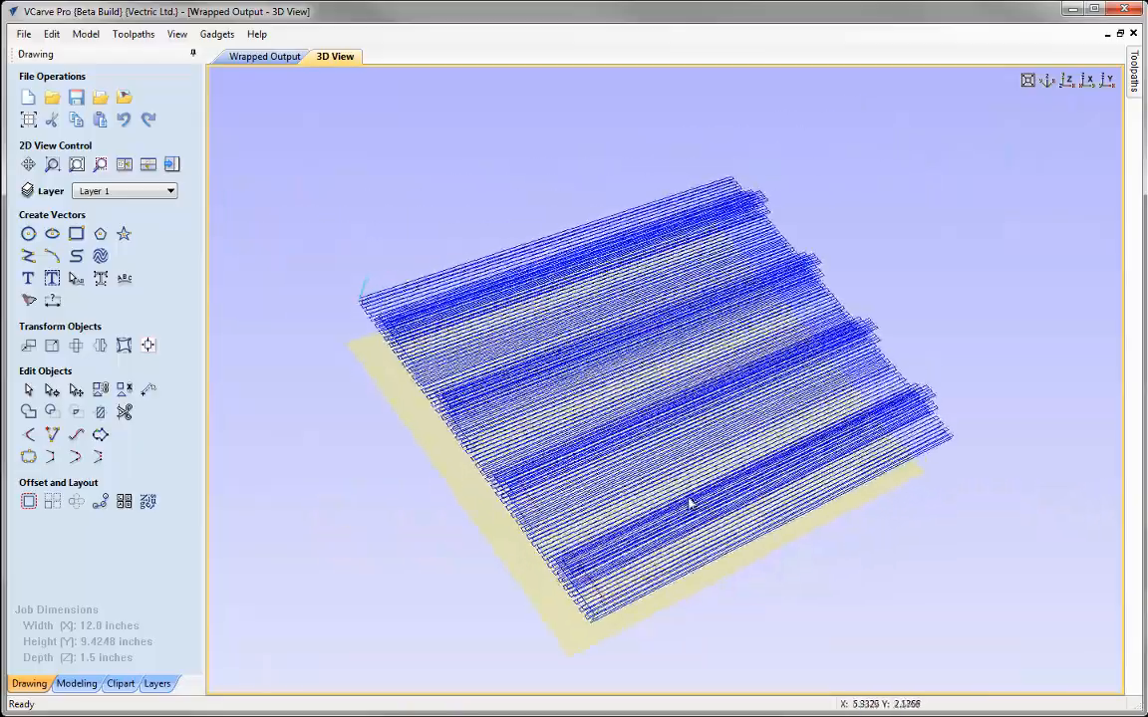
click(172, 164)
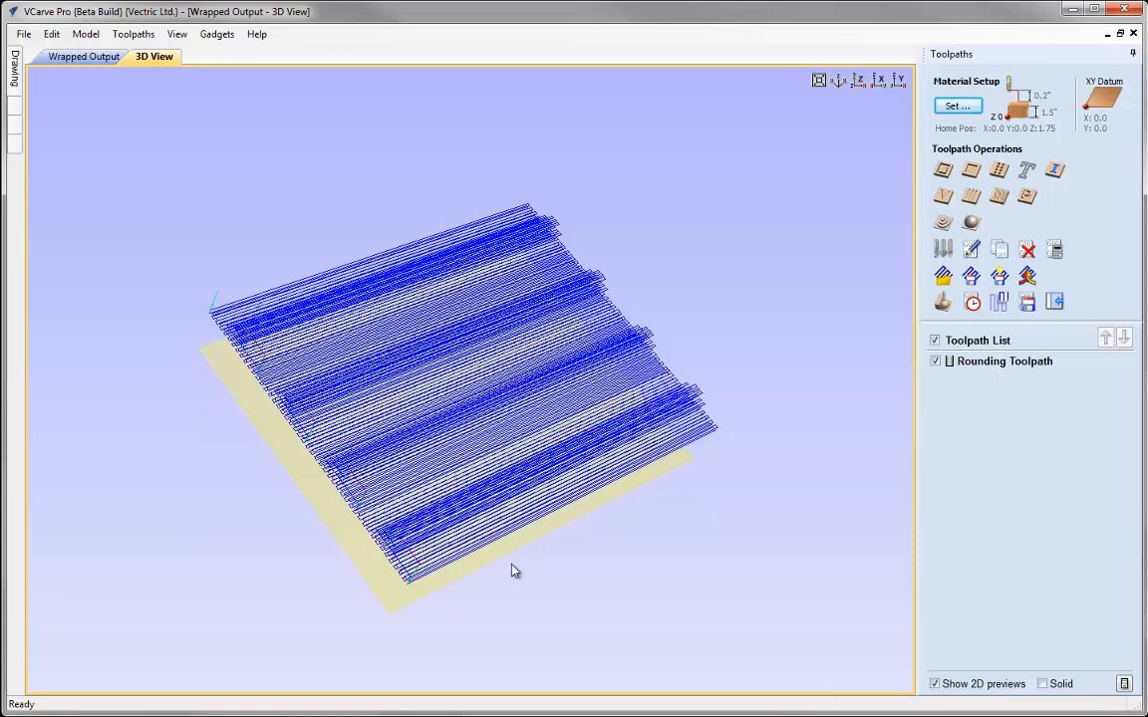
Turn off the color shaded view and display the material block around the rounding toolpath.
click(178, 36)
click(225, 107)
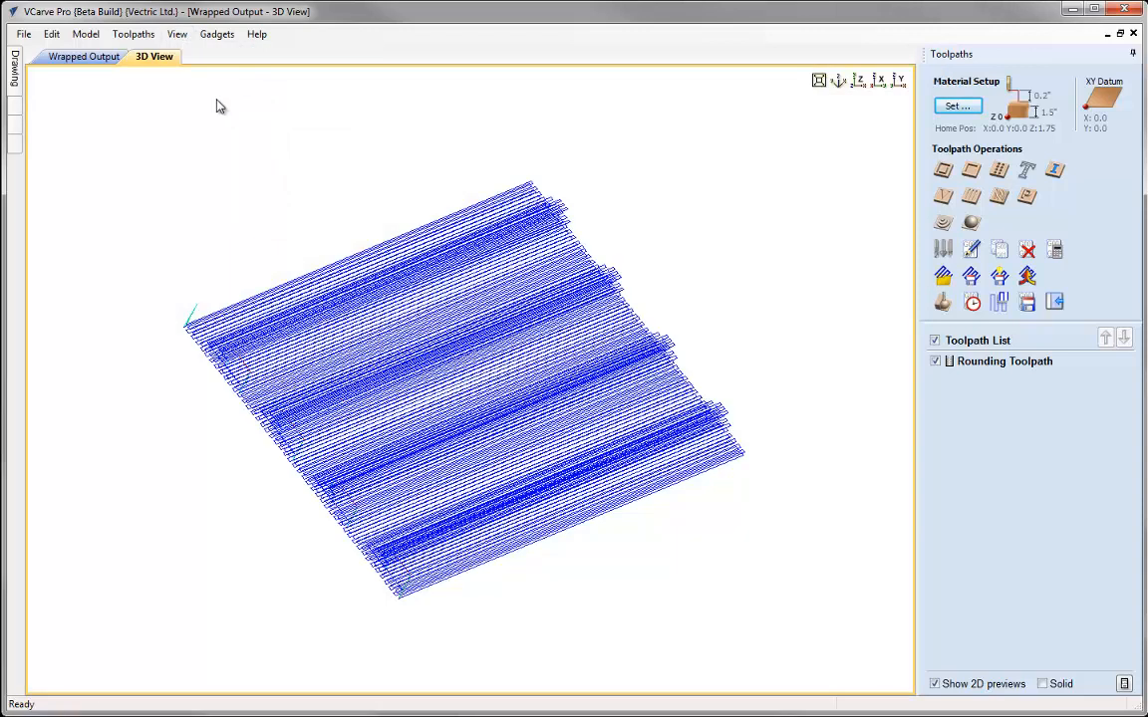
click(185, 37)
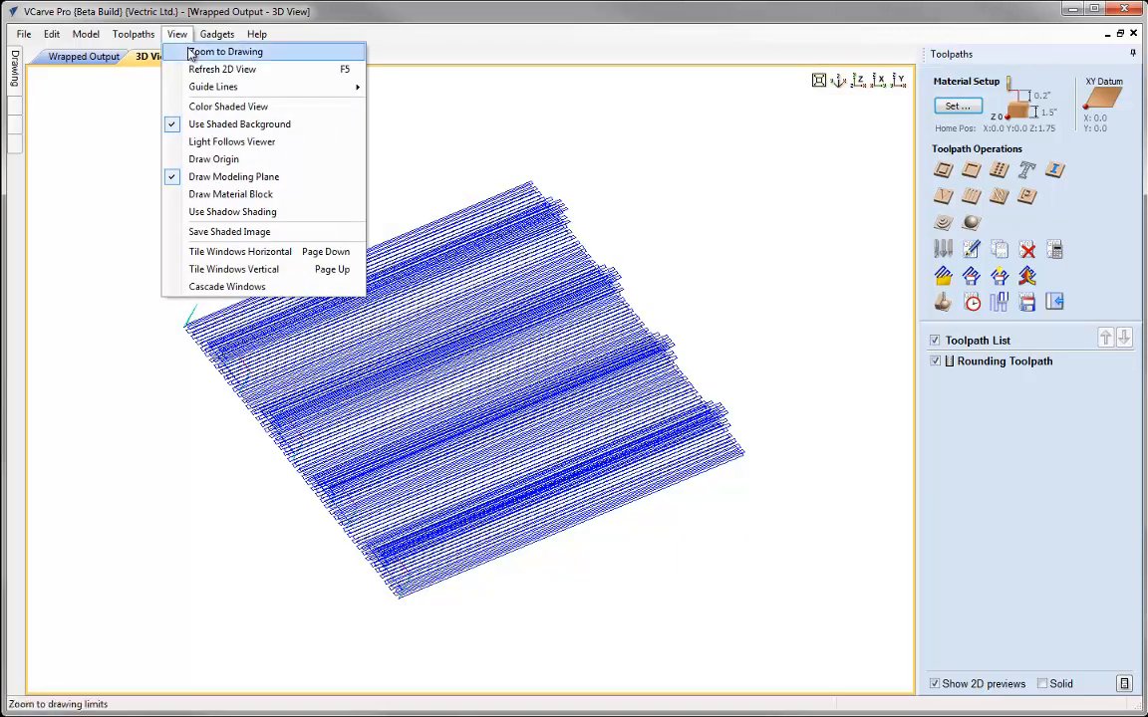
click(211, 194)
Wrap the displayed rounding toolpath's Y values around the X axis and inspect it from the cylinder's end and side.
click(133, 36)
mouse_move(211, 107)
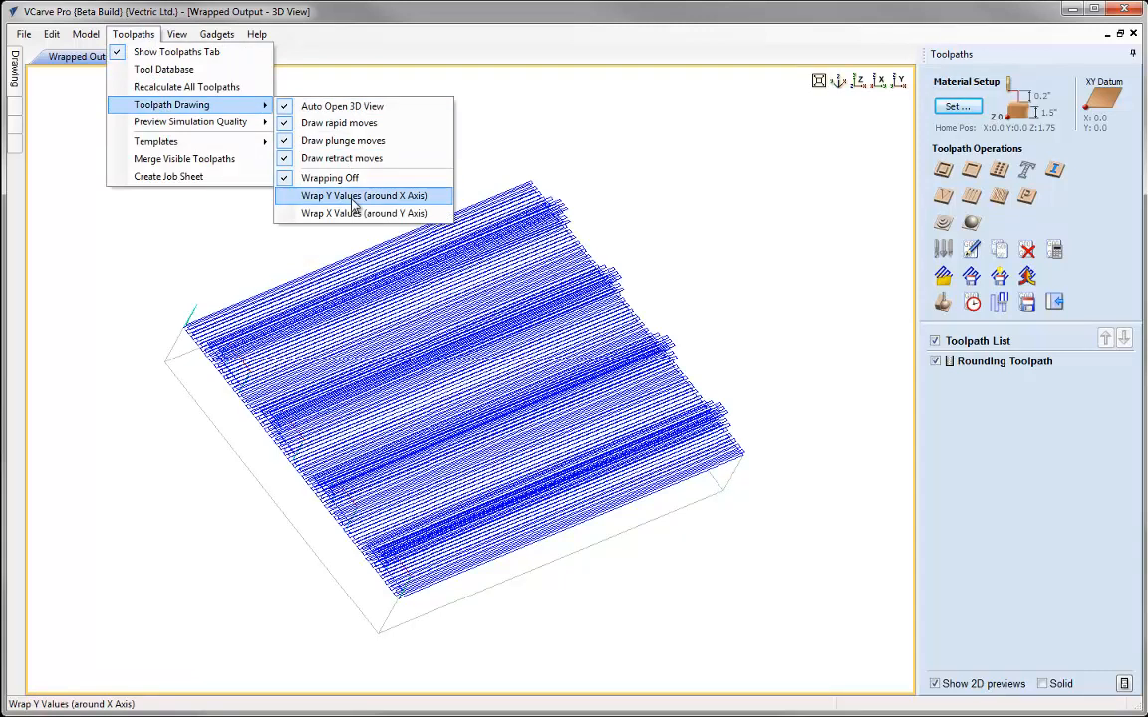
click(354, 203)
drag(326, 407, 637, 329)
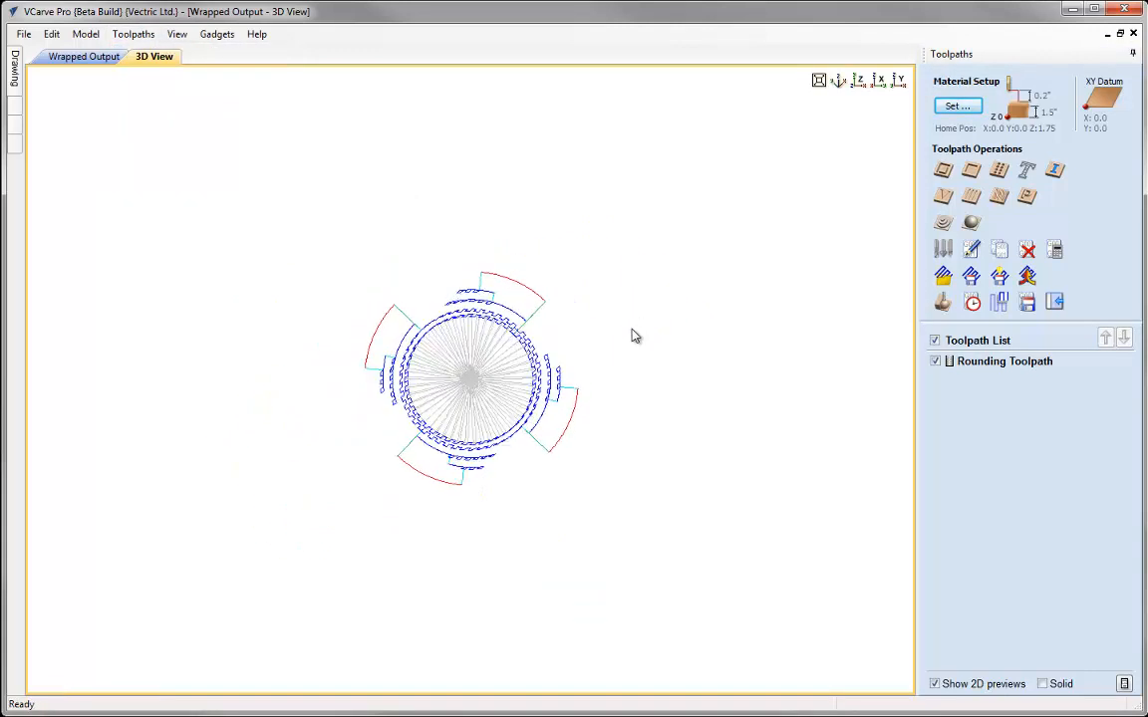
drag(518, 461, 600, 267)
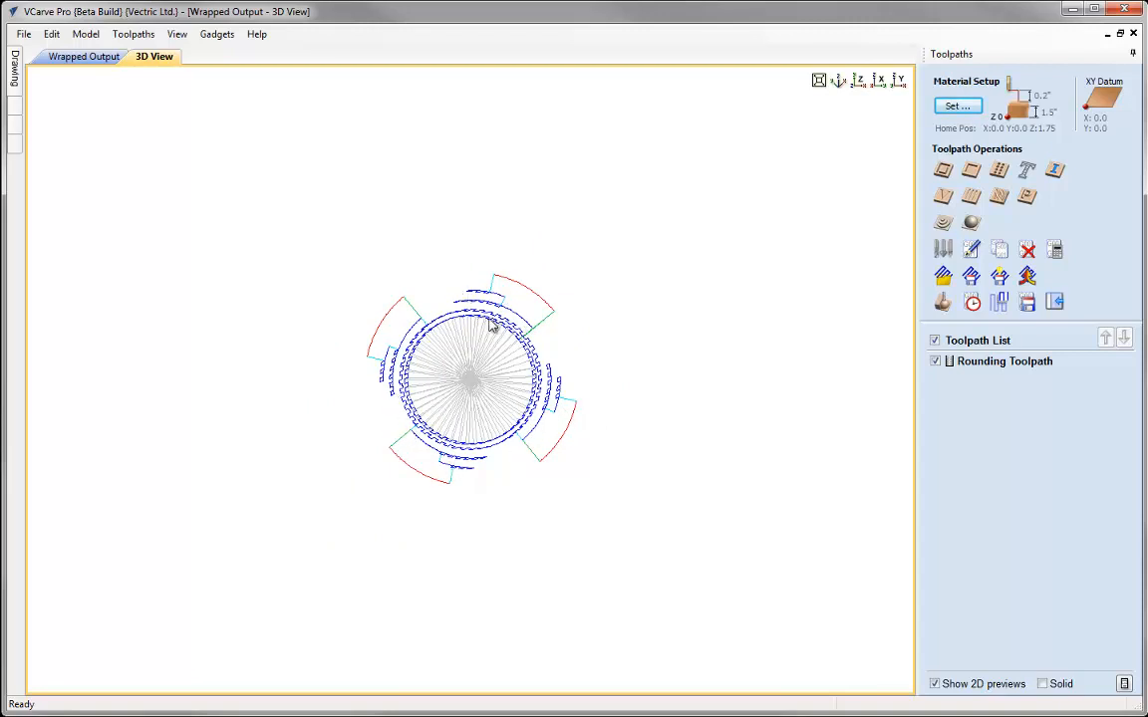
drag(591, 282, 840, 169)
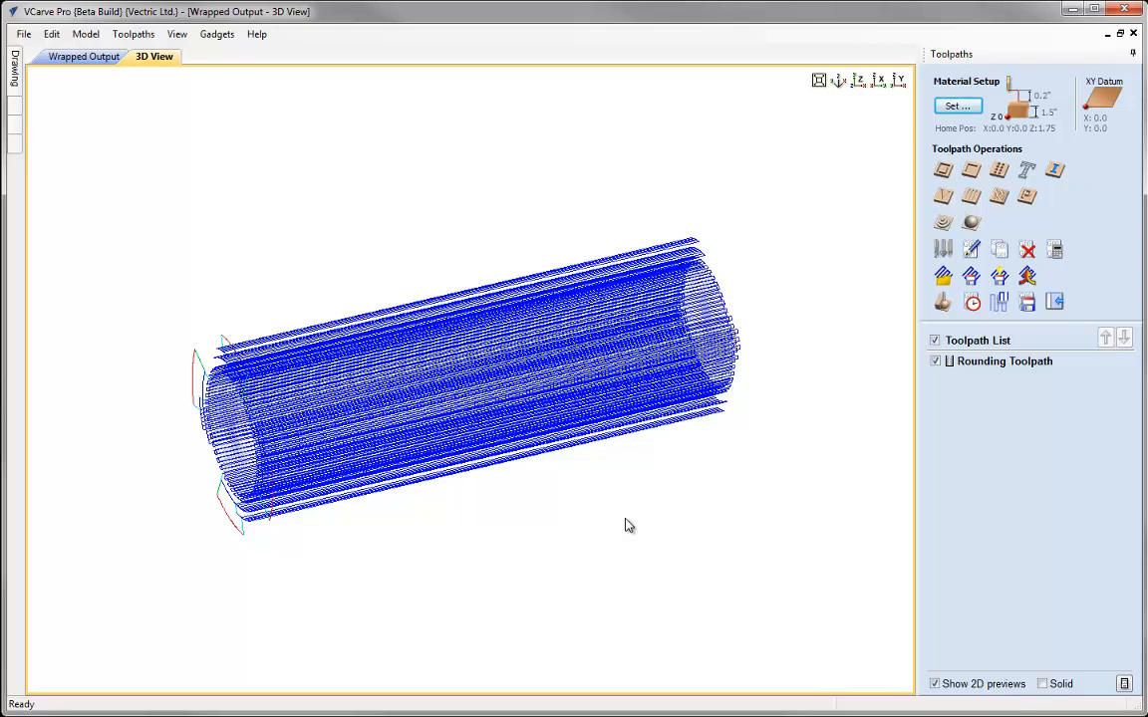
Turn off toolpath wrapping and view the flat rounding passes above the material block at an angle.
click(133, 36)
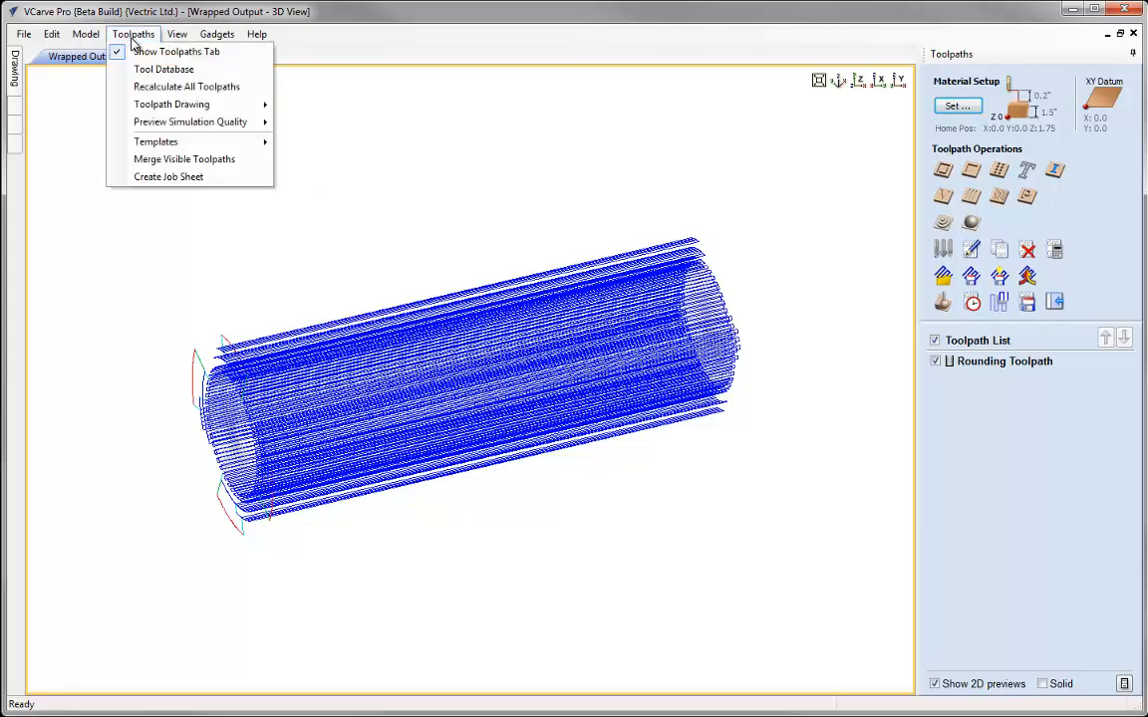
mouse_move(225, 104)
click(349, 180)
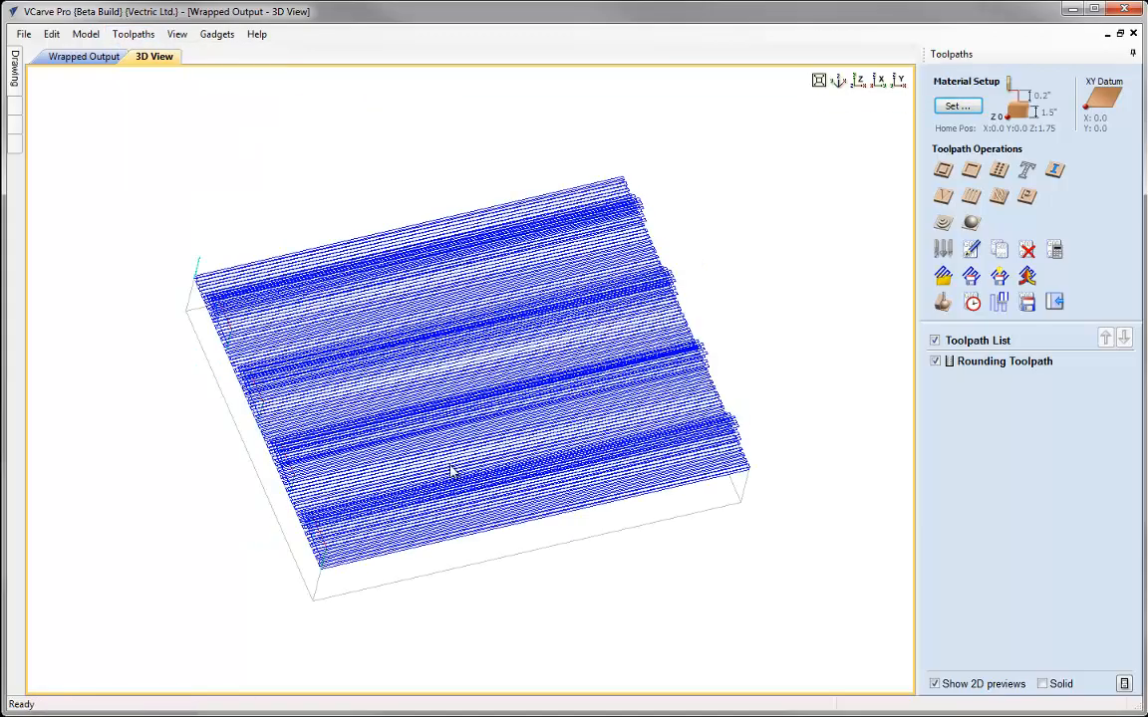
drag(357, 437, 449, 445)
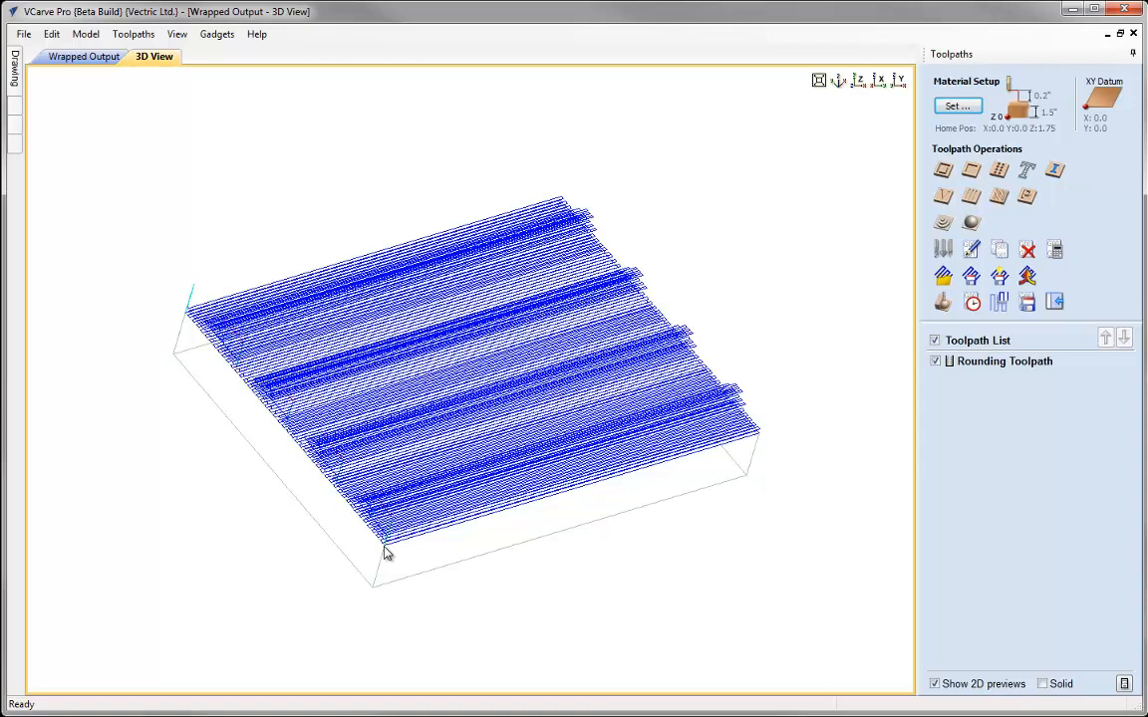
Save the rounding job under the file name Rotary_Rounding_TOOLPATH.
click(24, 34)
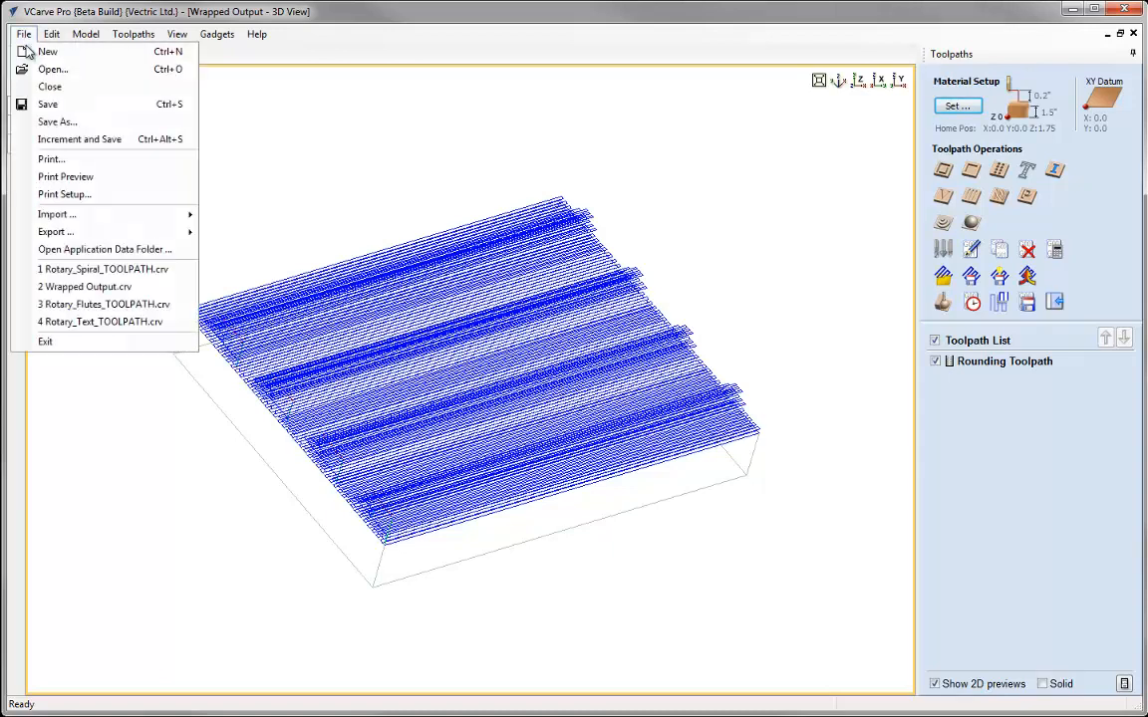
click(55, 122)
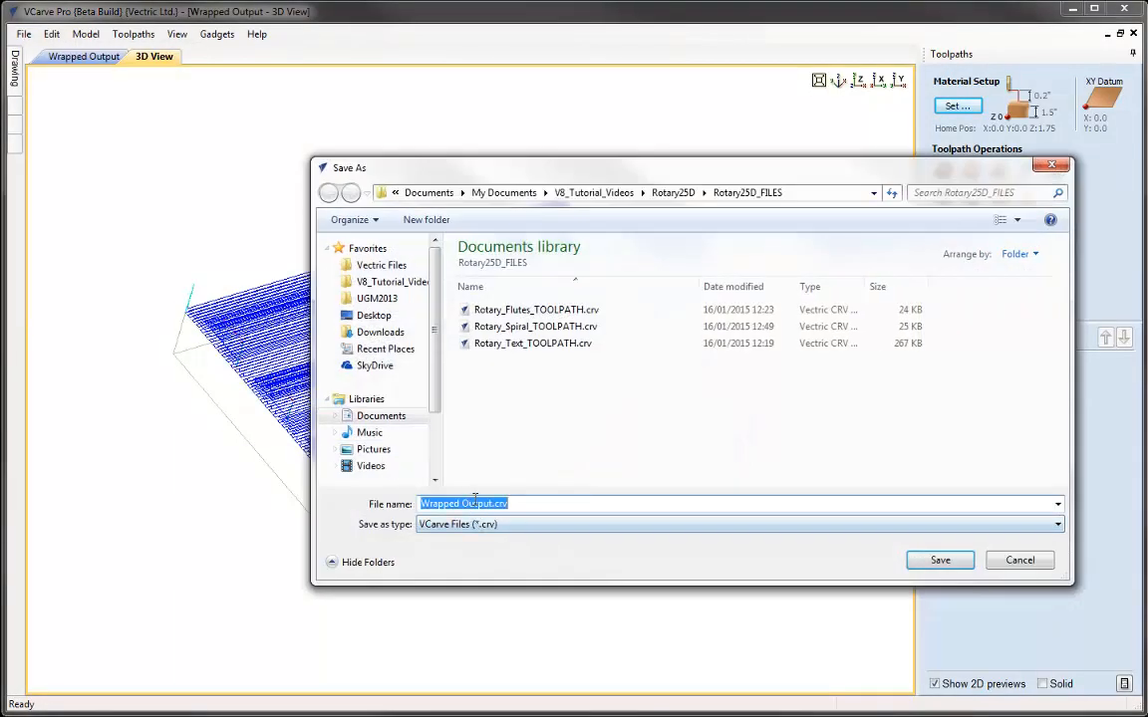
text(Rotary)
text(_)
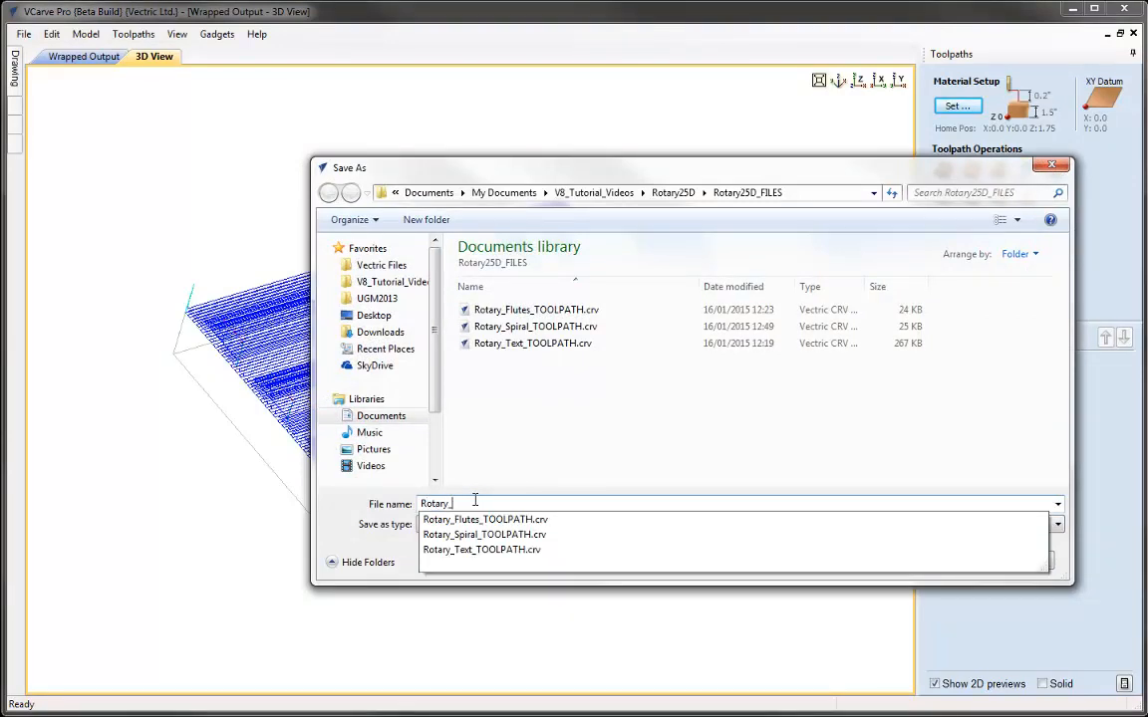
text(Rounding_8)
key(BackSpace)
key(BackSpace)
key(BackSpace)
text(g)
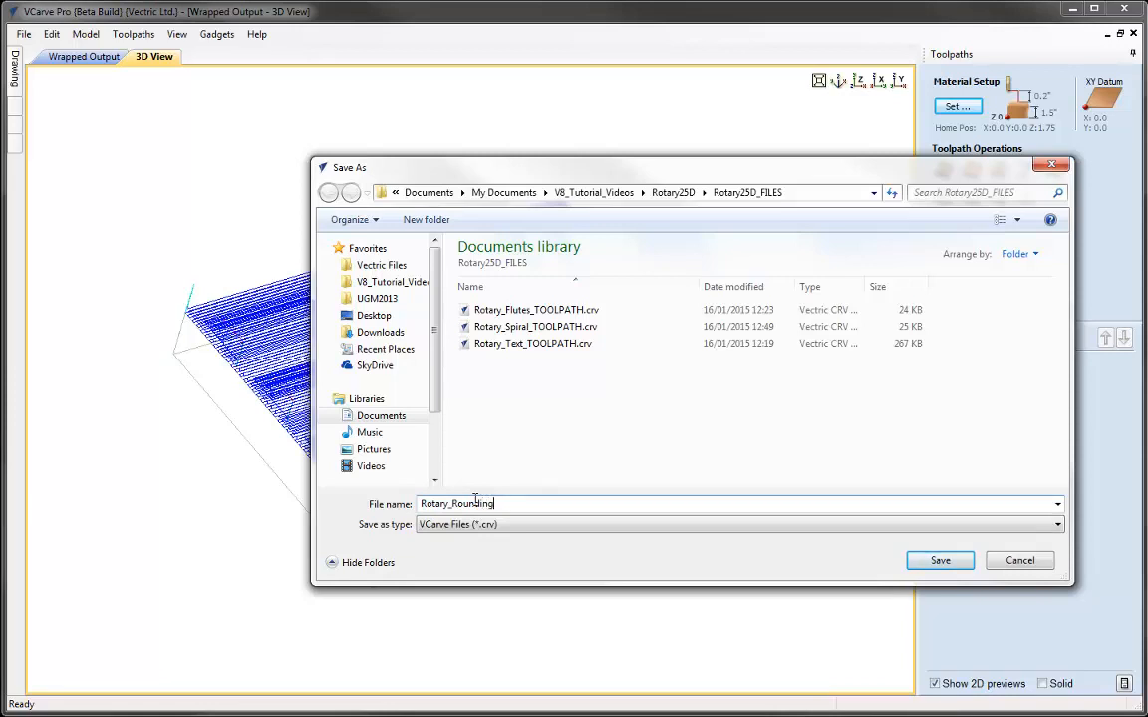
text(_TOOLPATH)
click(933, 564)
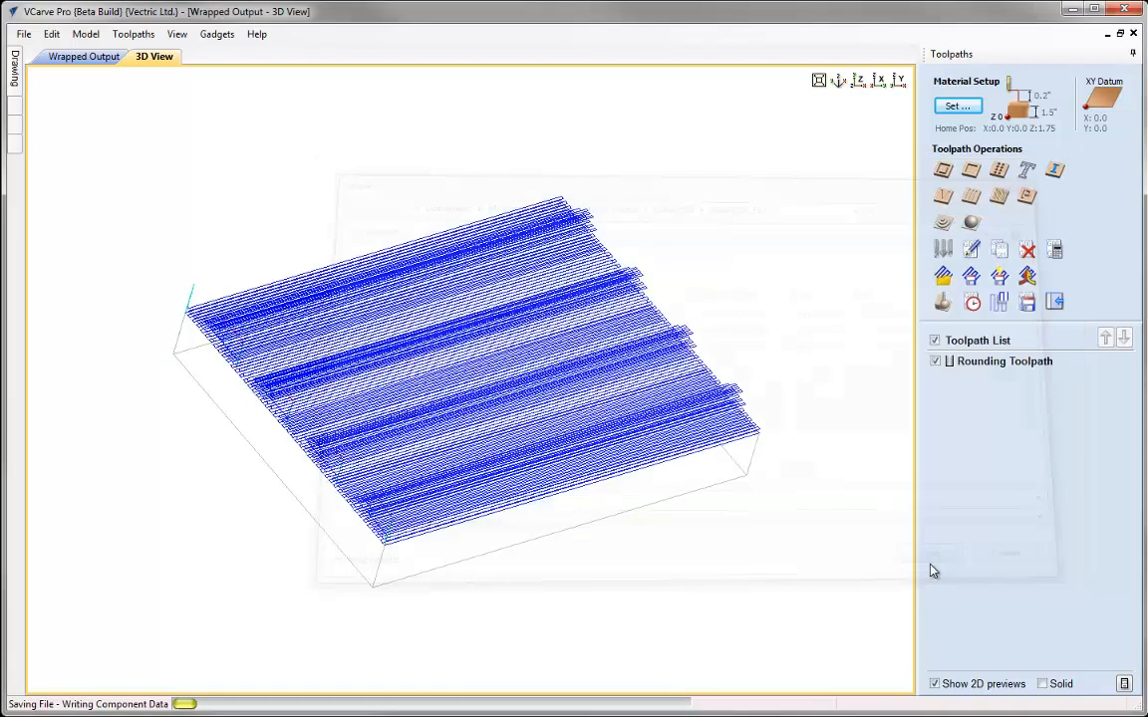